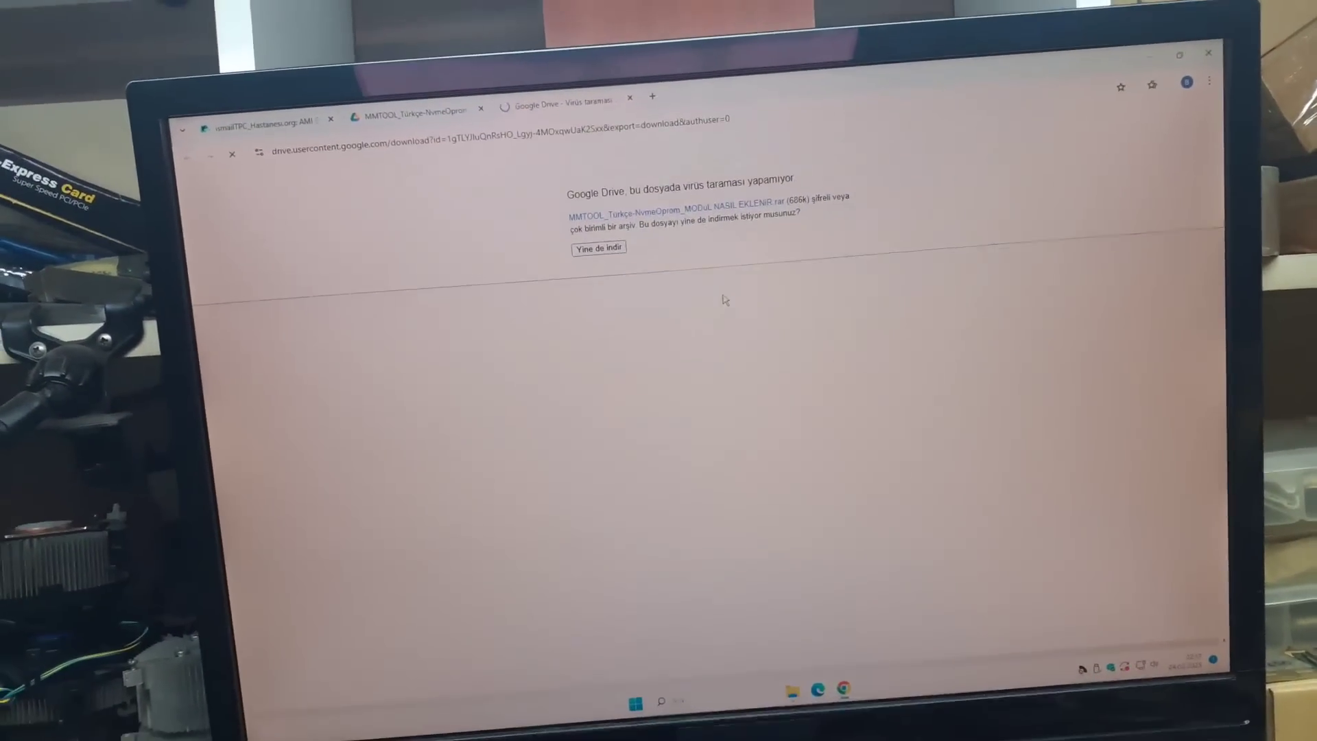
Step: Download the MMTOOL_Türkçe-NvmeOprom archive from Google Drive despite the missing virus scan
{"action": "left_click", "coordinate": [608, 260]}
{"action": "left_click", "coordinate": [1111, 186]}
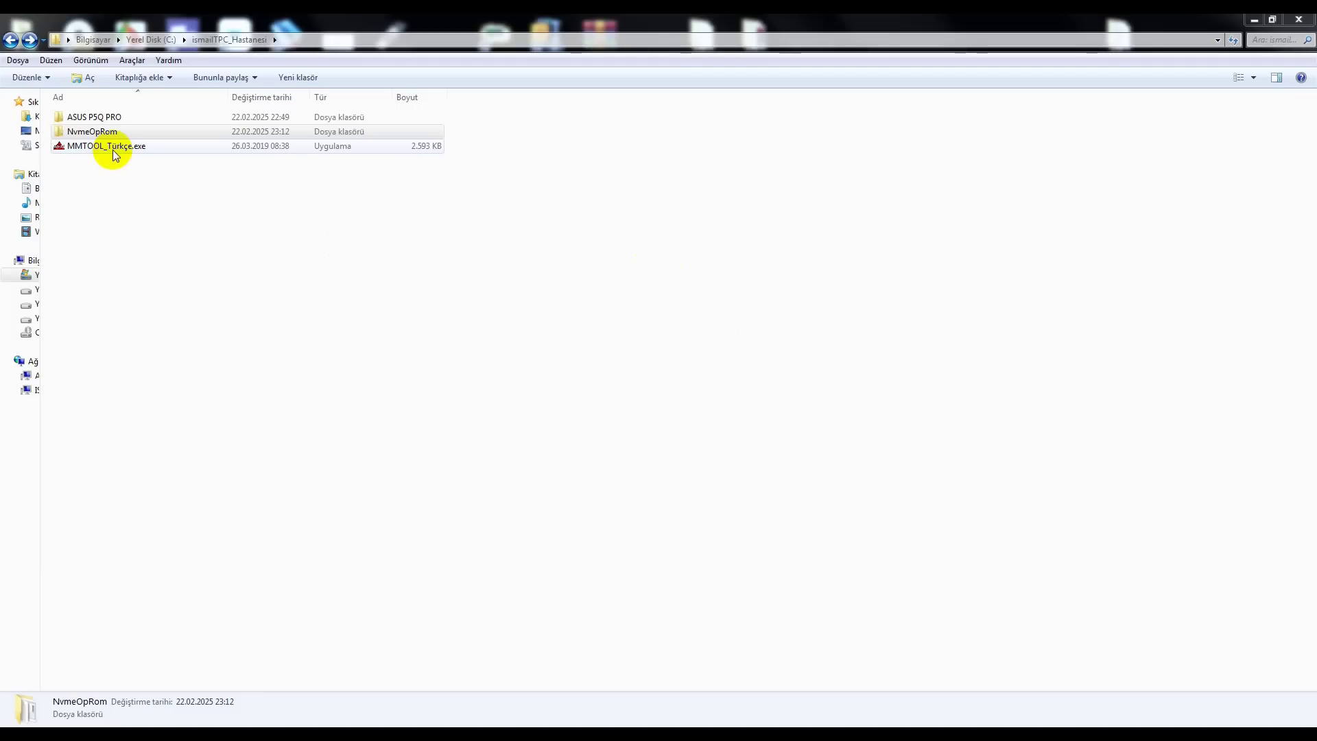
Step: Launch MMTOOL_Türkçe.exe from the ismailTPC_Hastanesi folder and place its window beside the file list
{"action": "left_click", "coordinate": [111, 133]}
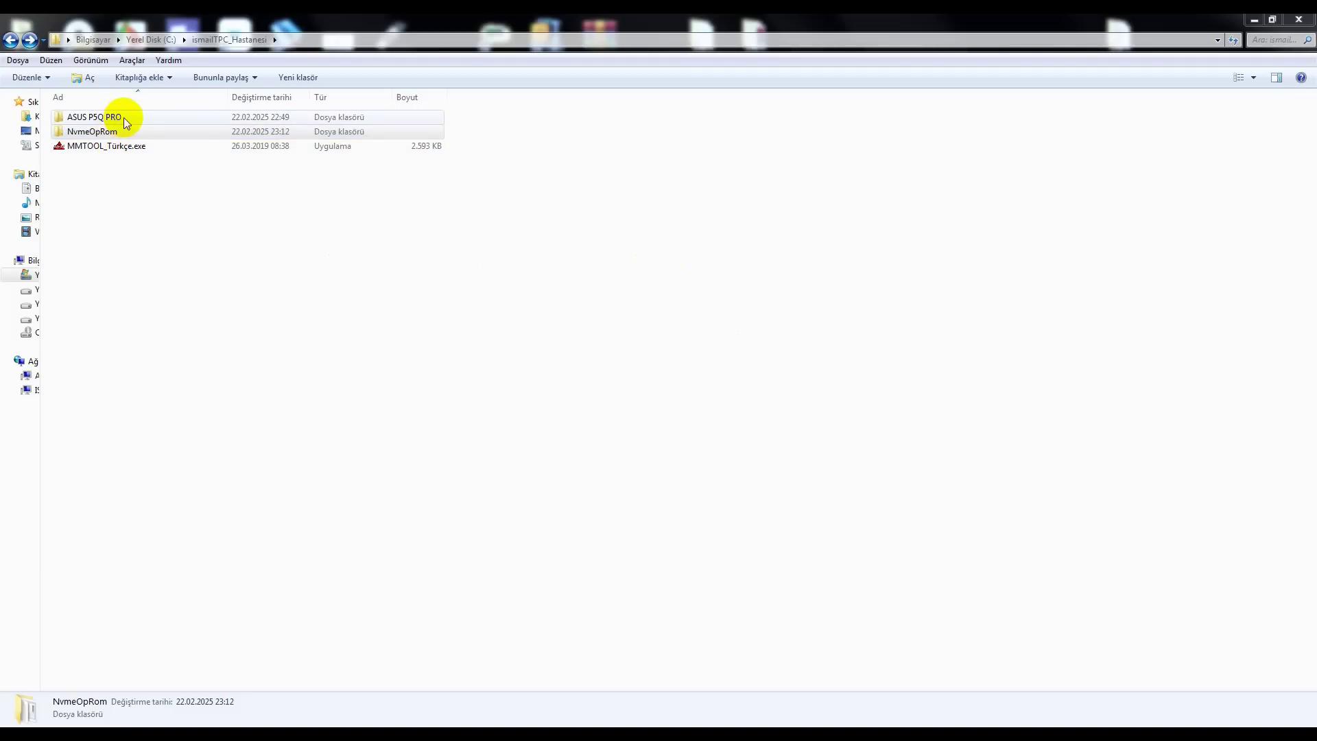
{"action": "left_click", "coordinate": [126, 144]}
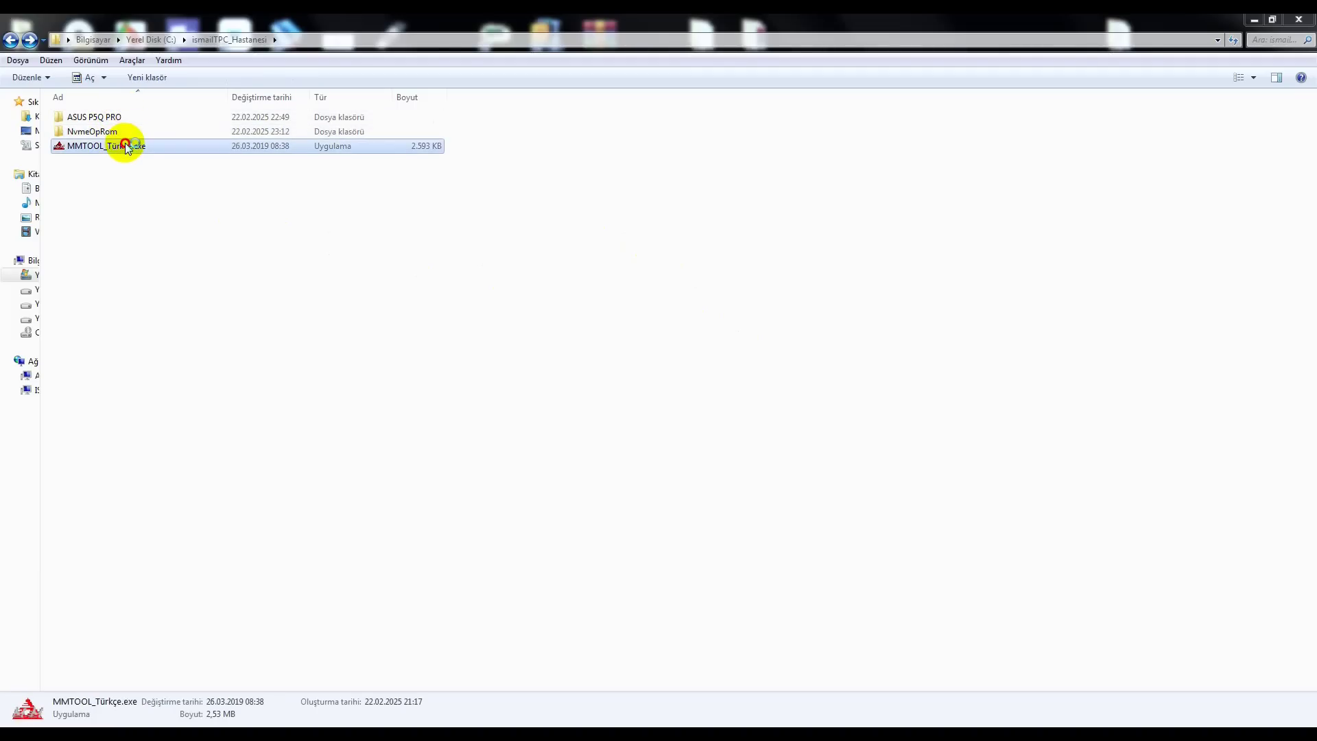
{"action": "double_click", "coordinate": [125, 145]}
{"action": "left_click_drag", "start_coordinate": [489, 65], "coordinate": [580, 93]}
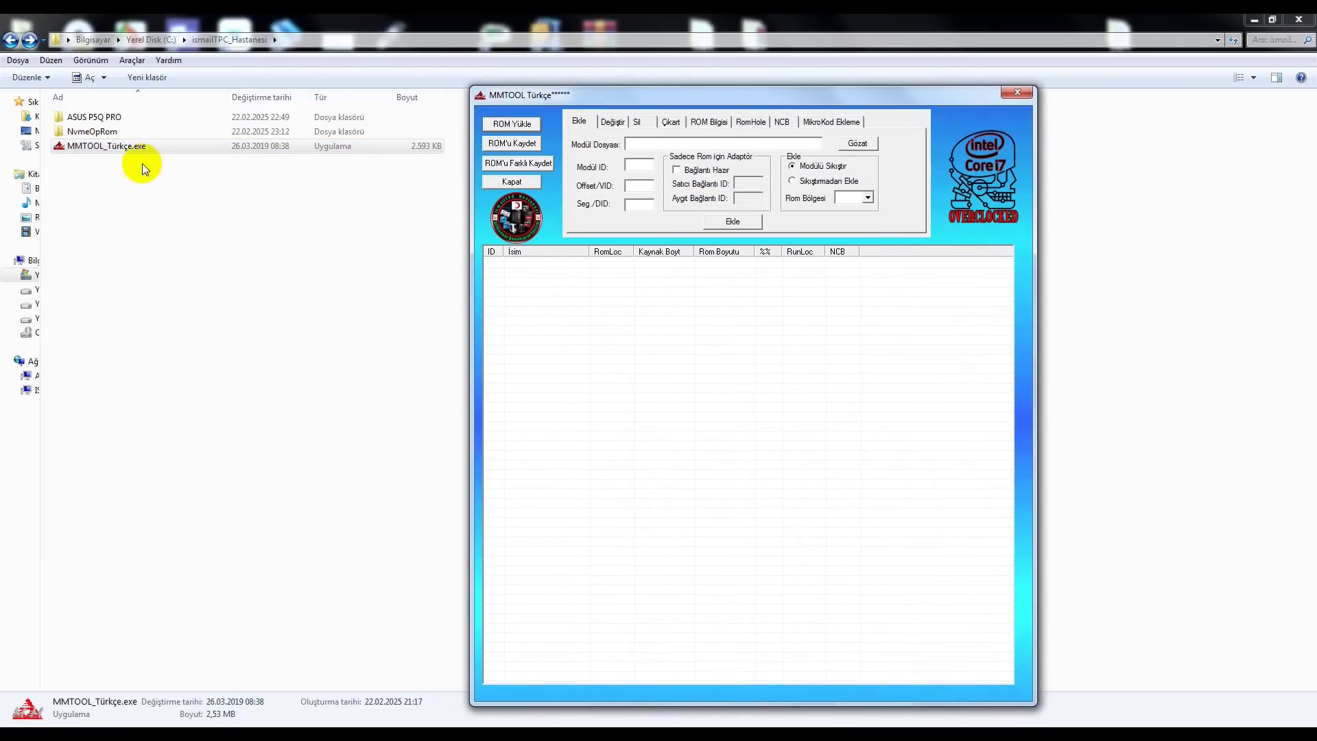
Step: Load the official BIOS file P5Q-ASUS-PRO-2102.ROM from ASUS P5Q PRO\RESMİ SİTE into MMTOOL
{"action": "double_click", "coordinate": [110, 117]}
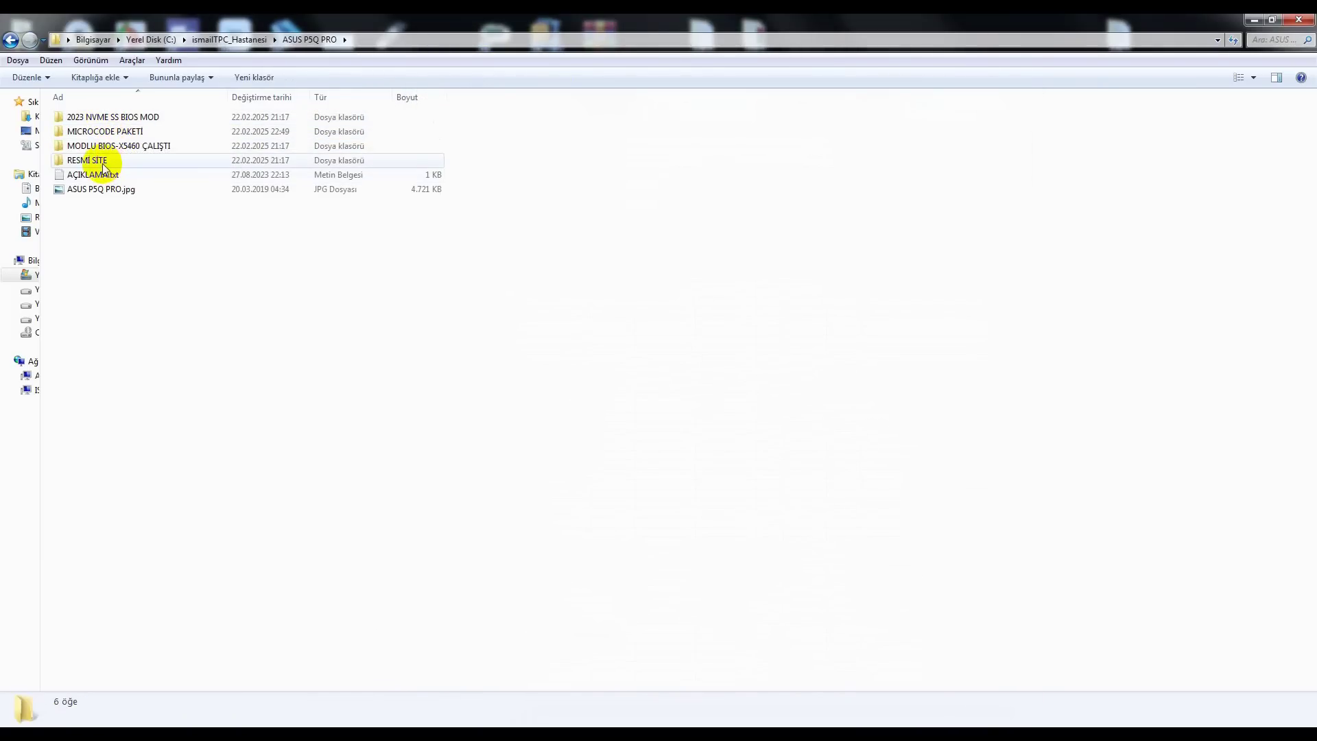
{"action": "double_click", "coordinate": [97, 162]}
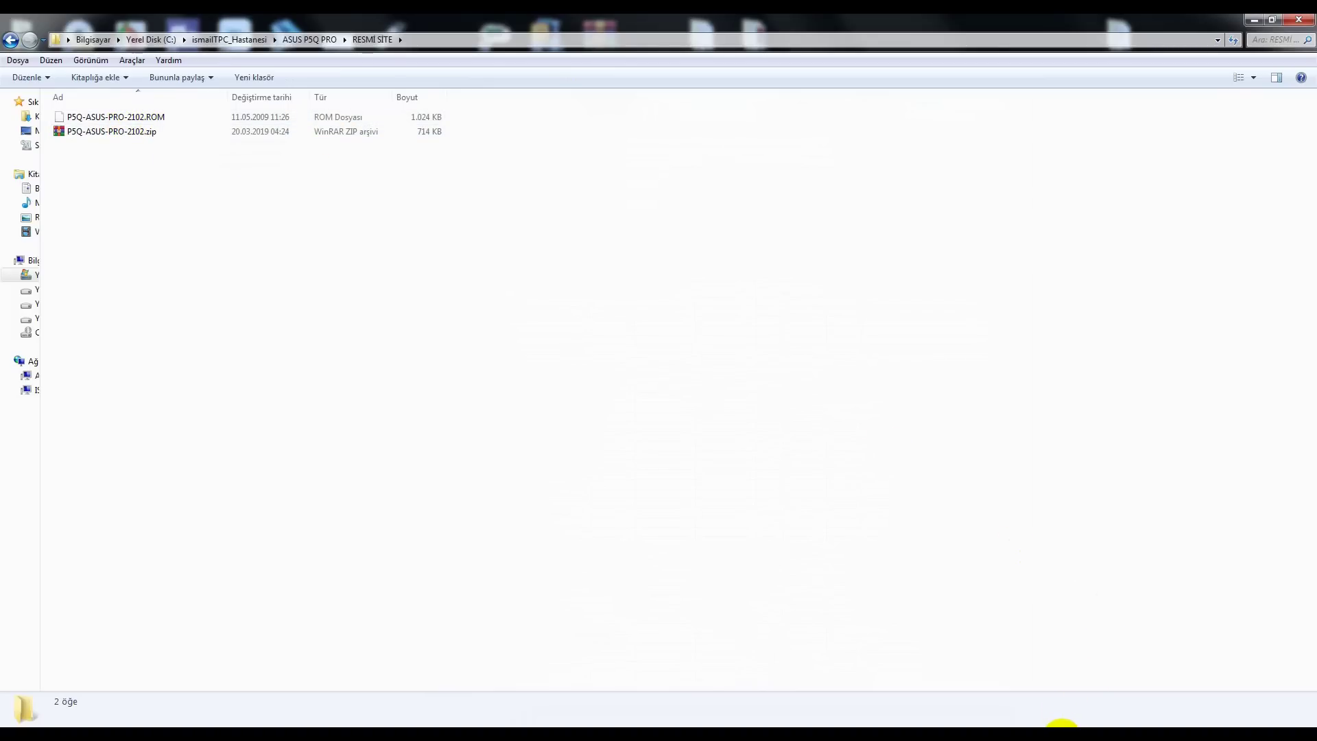
{"action": "left_click", "coordinate": [1061, 731]}
{"action": "left_click", "coordinate": [507, 126]}
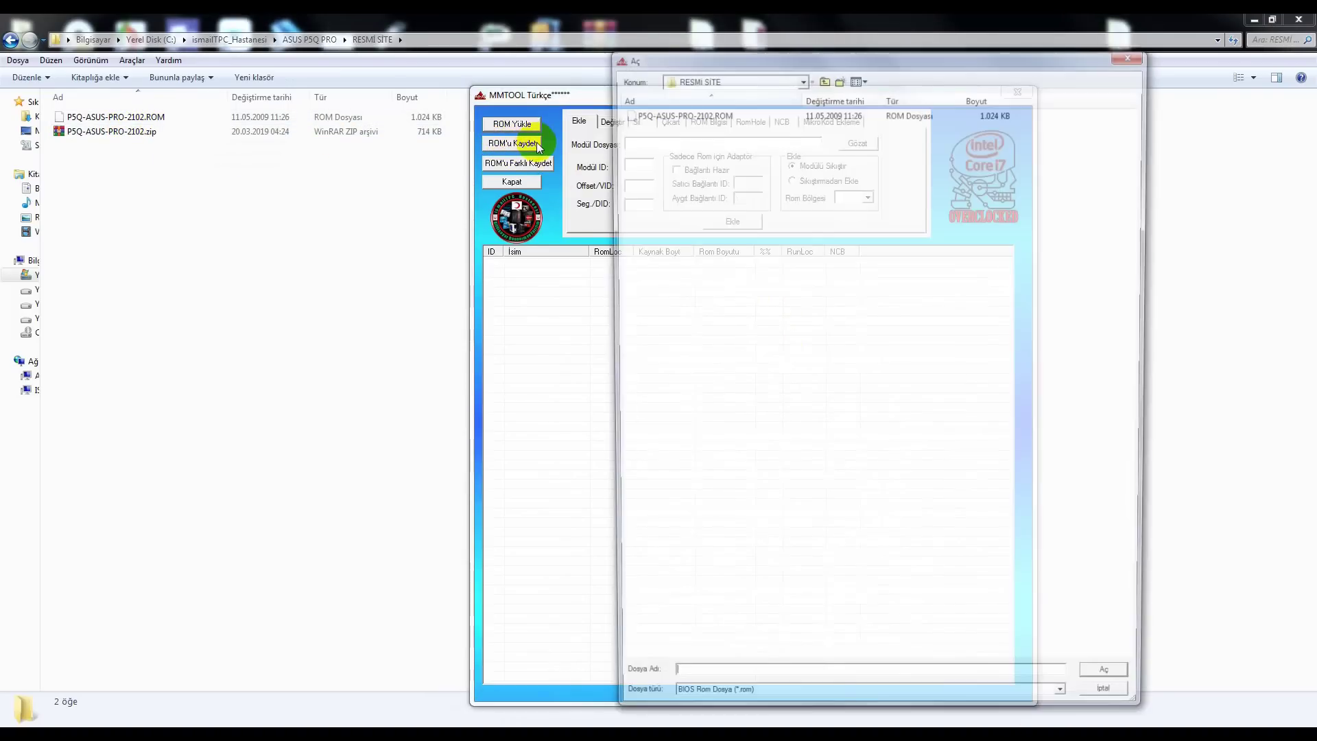
{"action": "double_click", "coordinate": [704, 113]}
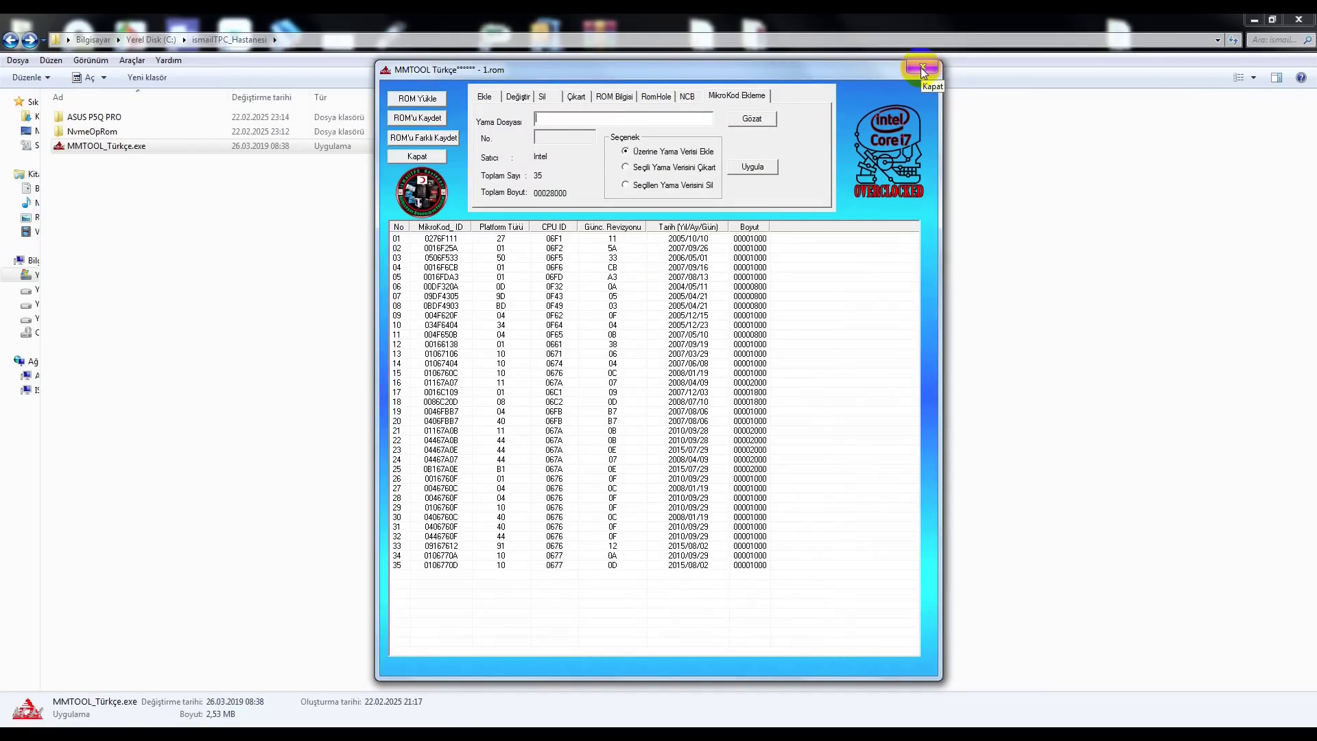
Step: Close MMTOOL and extract NvmeOpRom_18KB.rar directly into the NvmeOpRom folder
{"action": "left_click", "coordinate": [922, 68]}
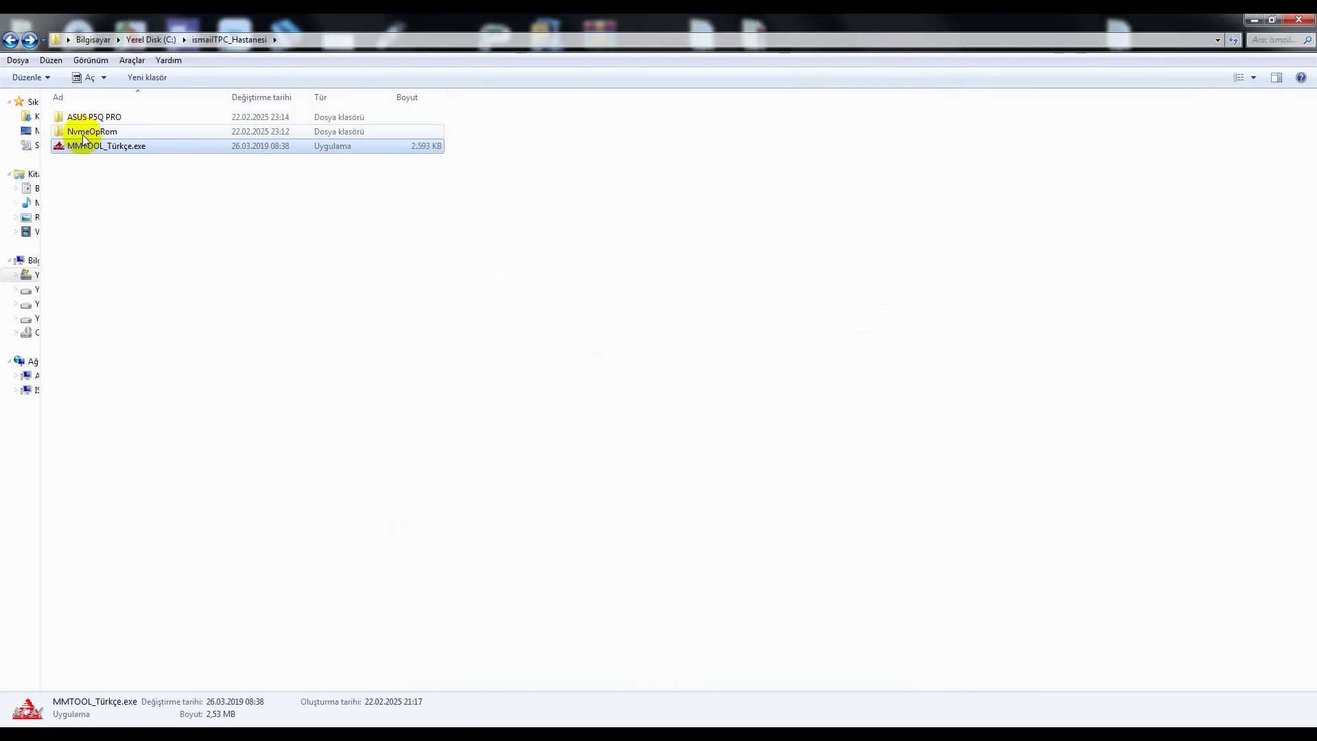
{"action": "double_click", "coordinate": [82, 135]}
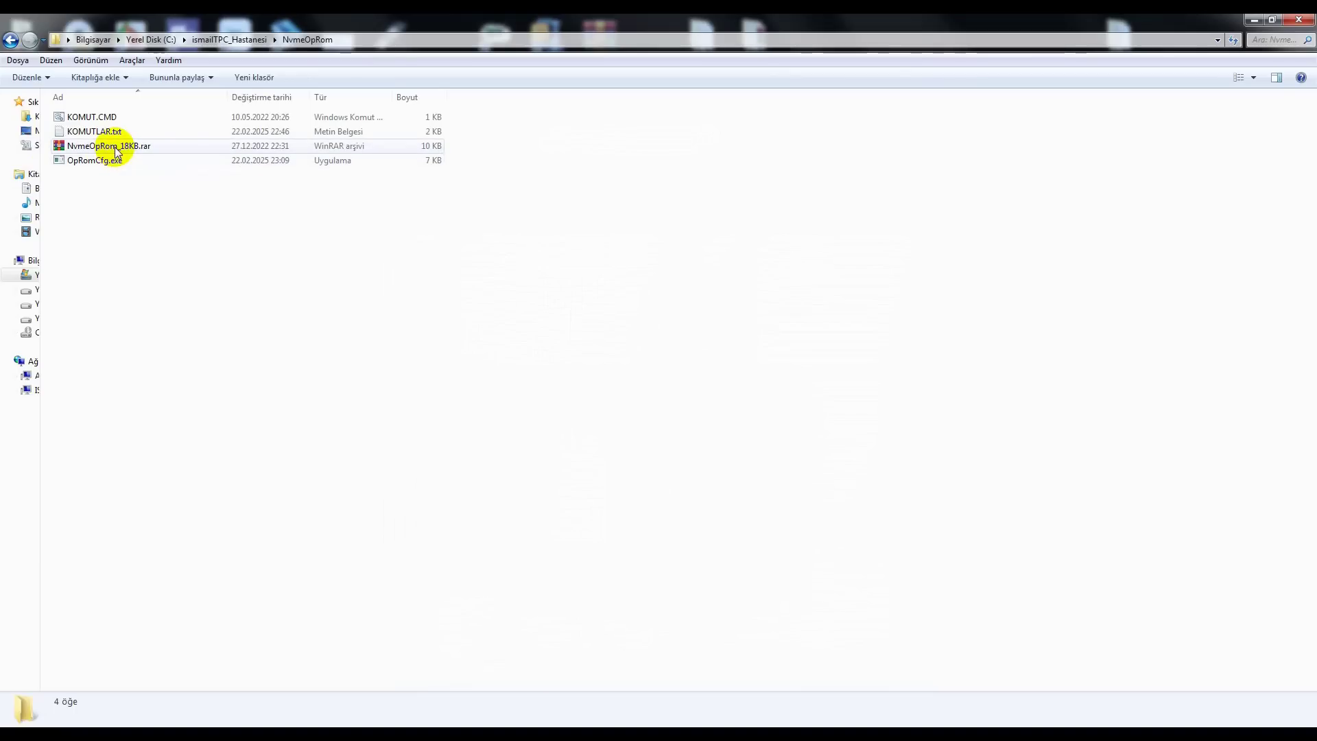
{"action": "right_click", "coordinate": [117, 148]}
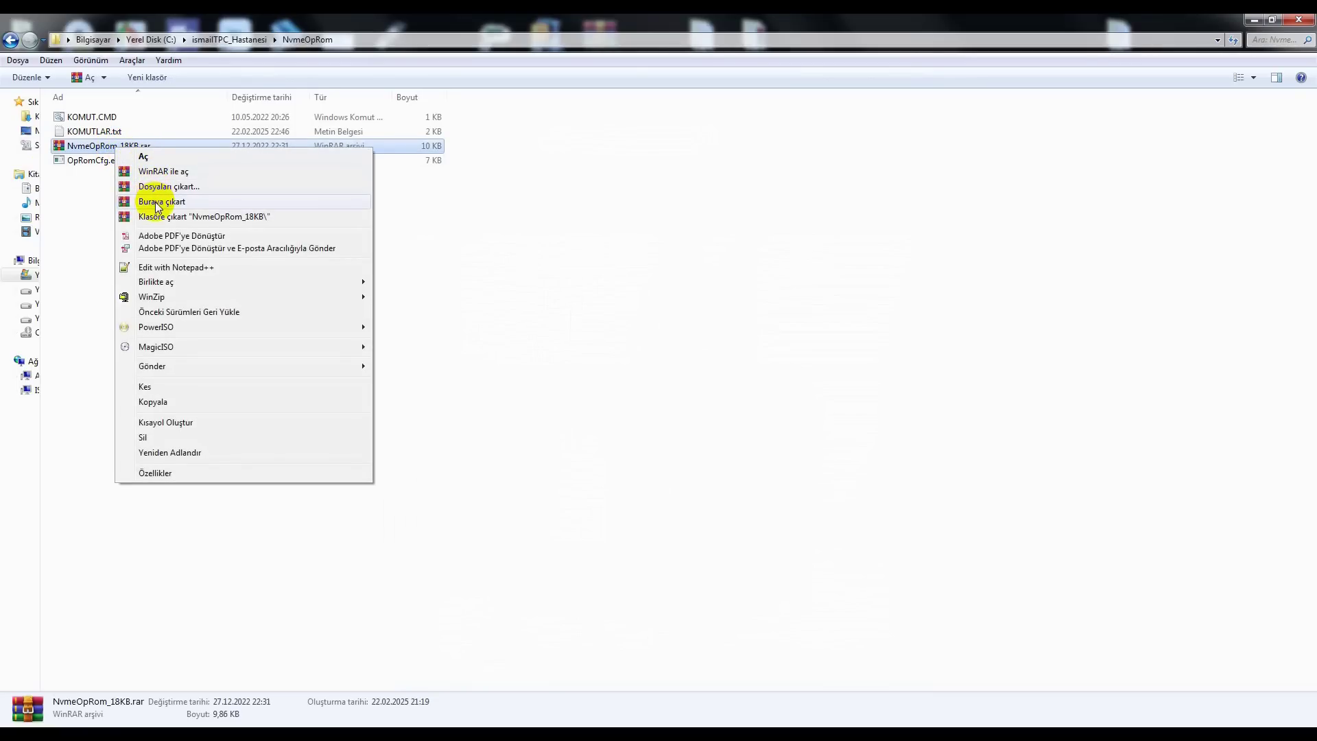
{"action": "left_click", "coordinate": [156, 203]}
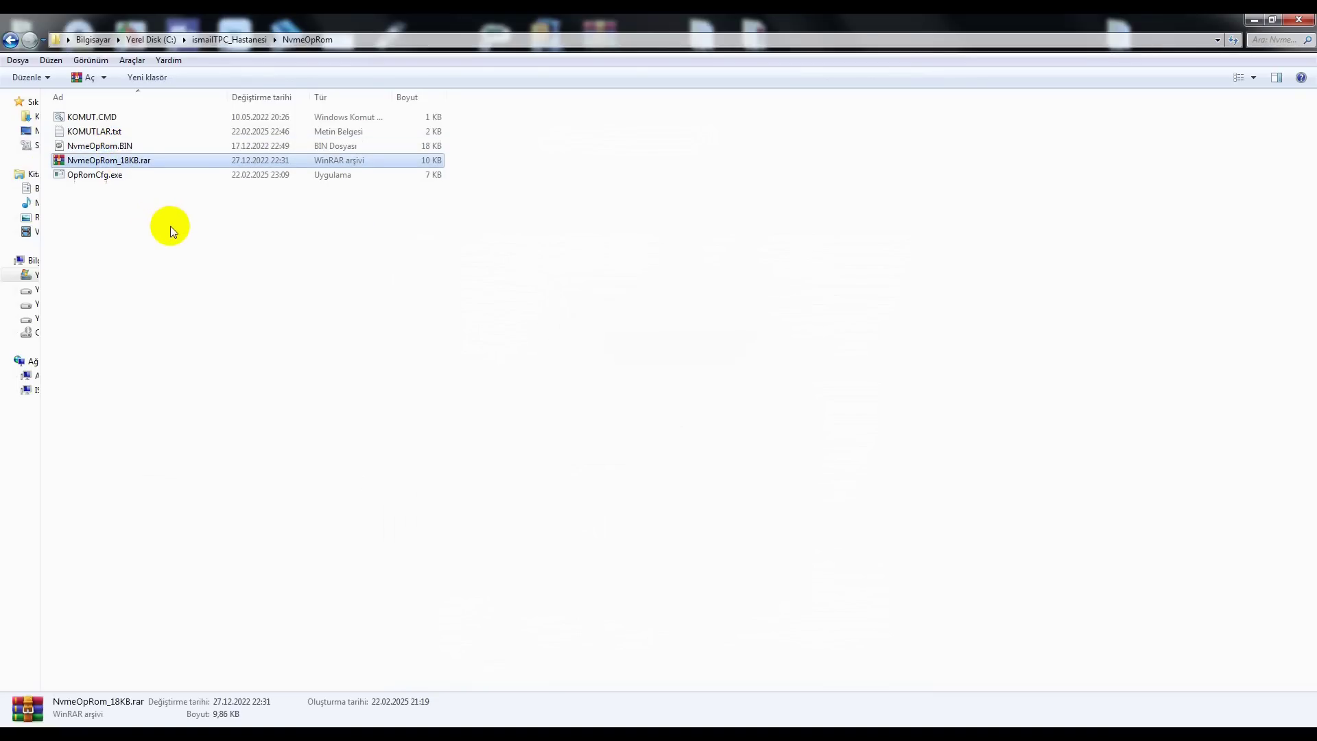
Step: Start HexEdit and load the extracted NvmeOpRom.BIN into it
{"action": "left_click", "coordinate": [96, 147]}
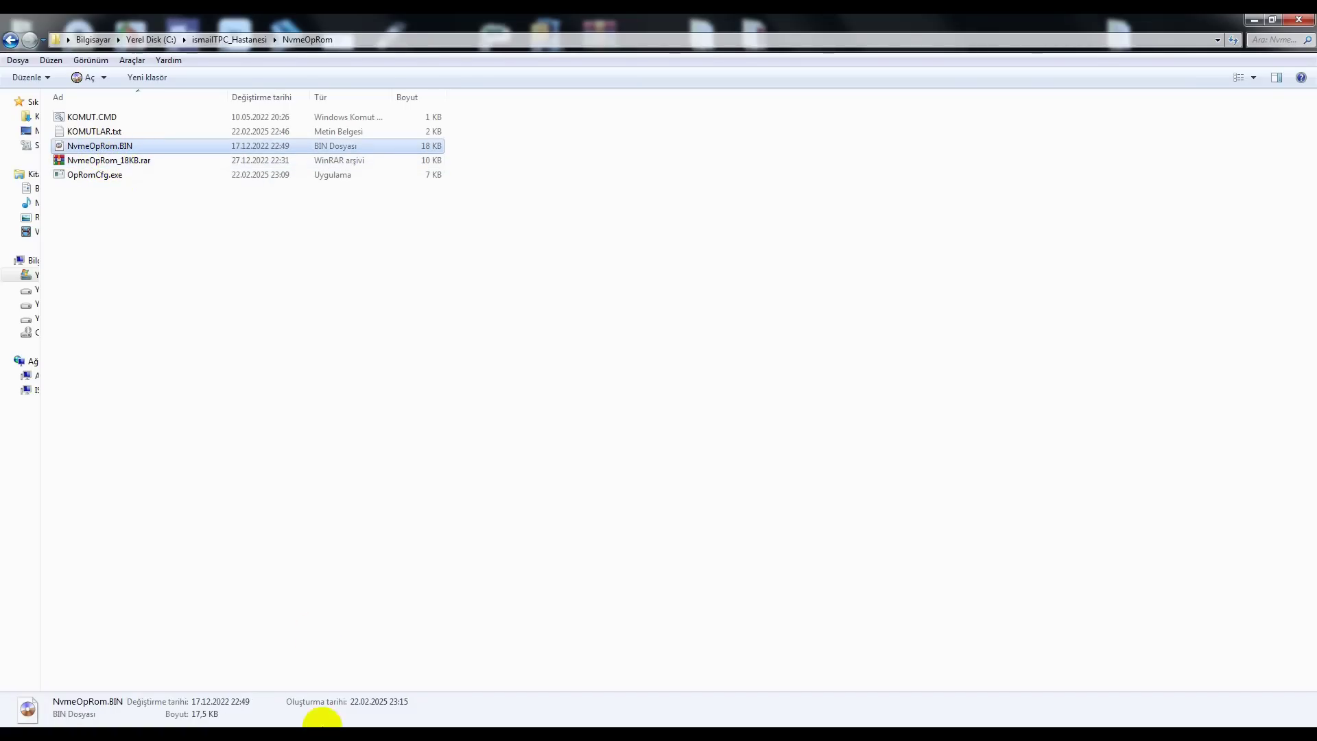
{"action": "mouse_move", "coordinate": [301, 726]}
{"action": "left_click", "coordinate": [279, 670]}
{"action": "left_click_drag", "start_coordinate": [960, 77], "coordinate": [664, 68]}
{"action": "left_click", "coordinate": [171, 145]}
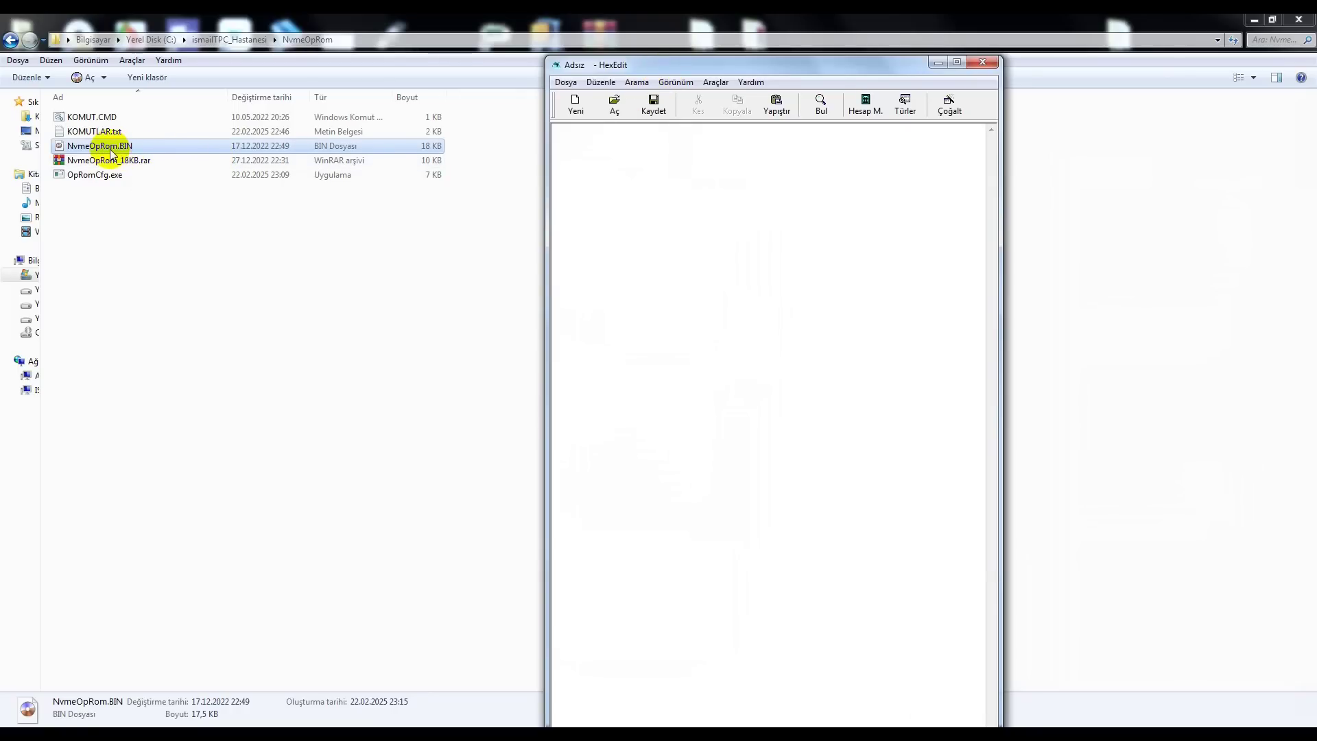
{"action": "left_click_drag", "start_coordinate": [91, 141], "coordinate": [668, 202]}
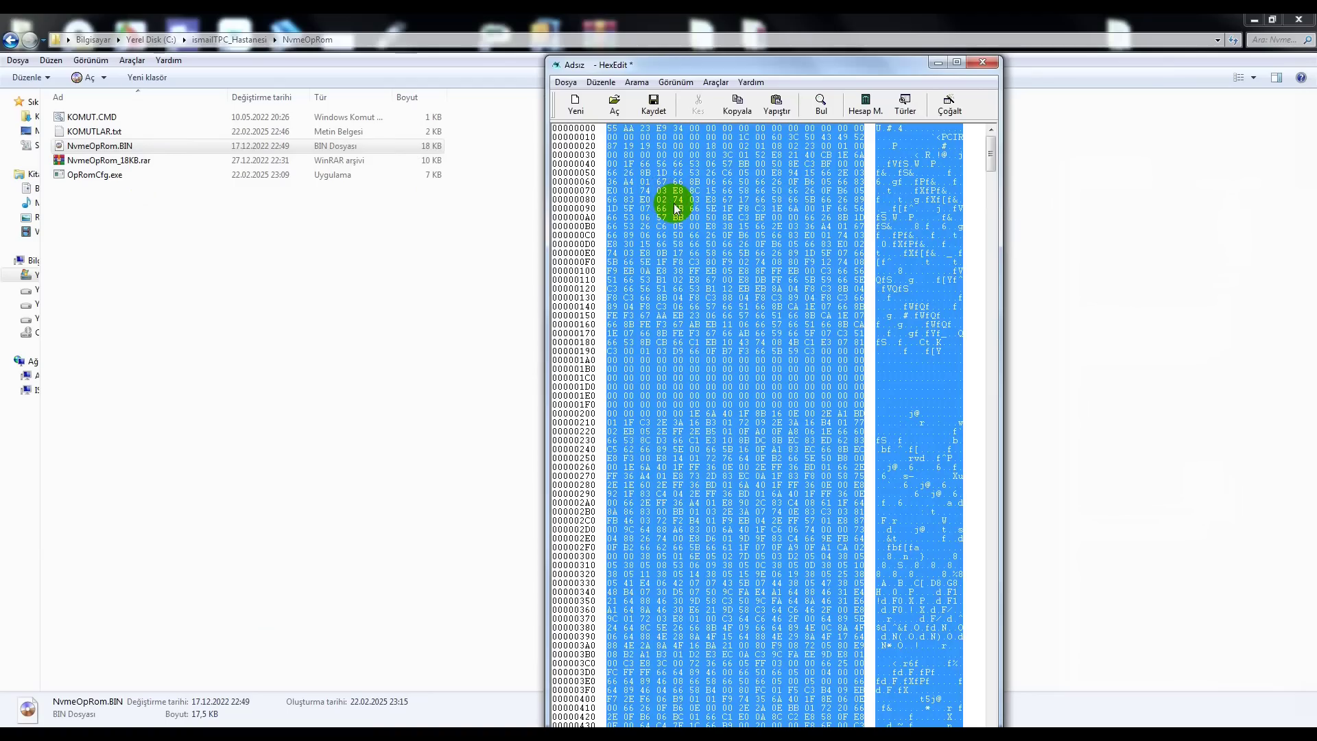
{"action": "left_click", "coordinate": [638, 153]}
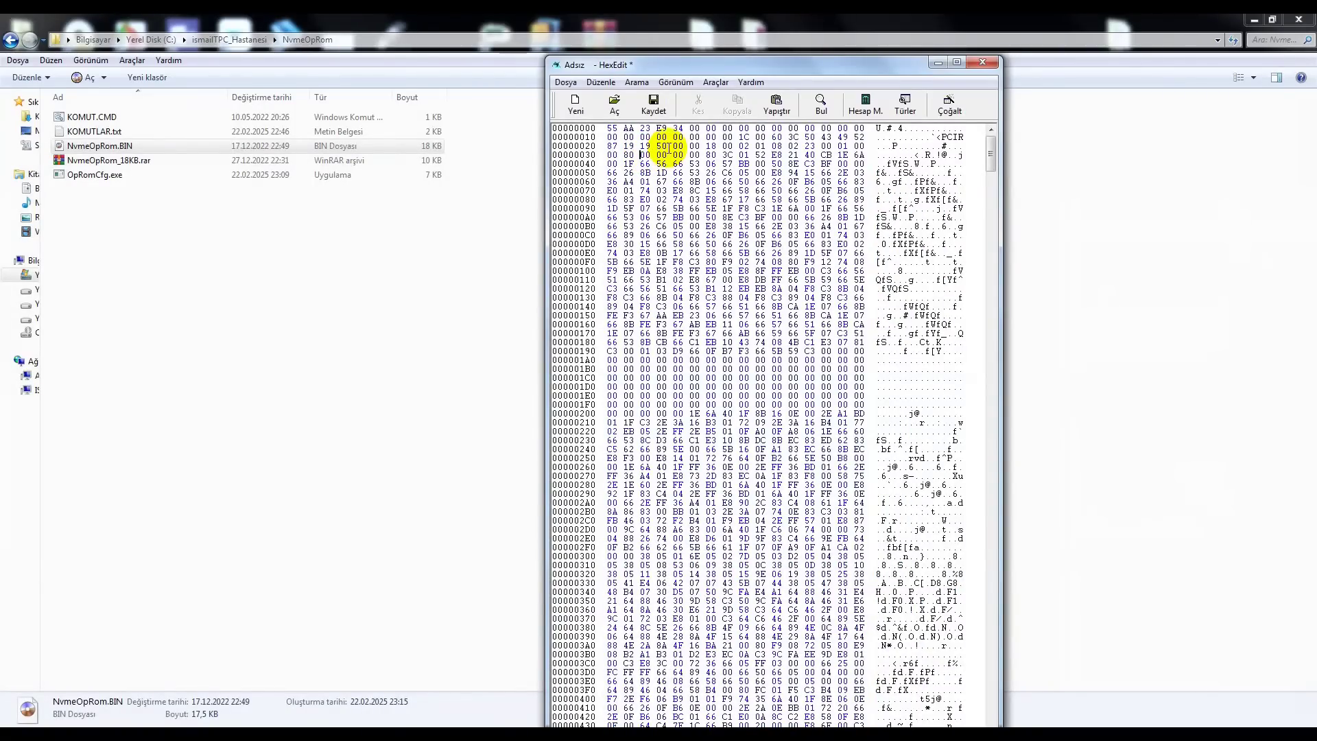
{"action": "left_click_drag", "start_coordinate": [667, 147], "coordinate": [609, 146]}
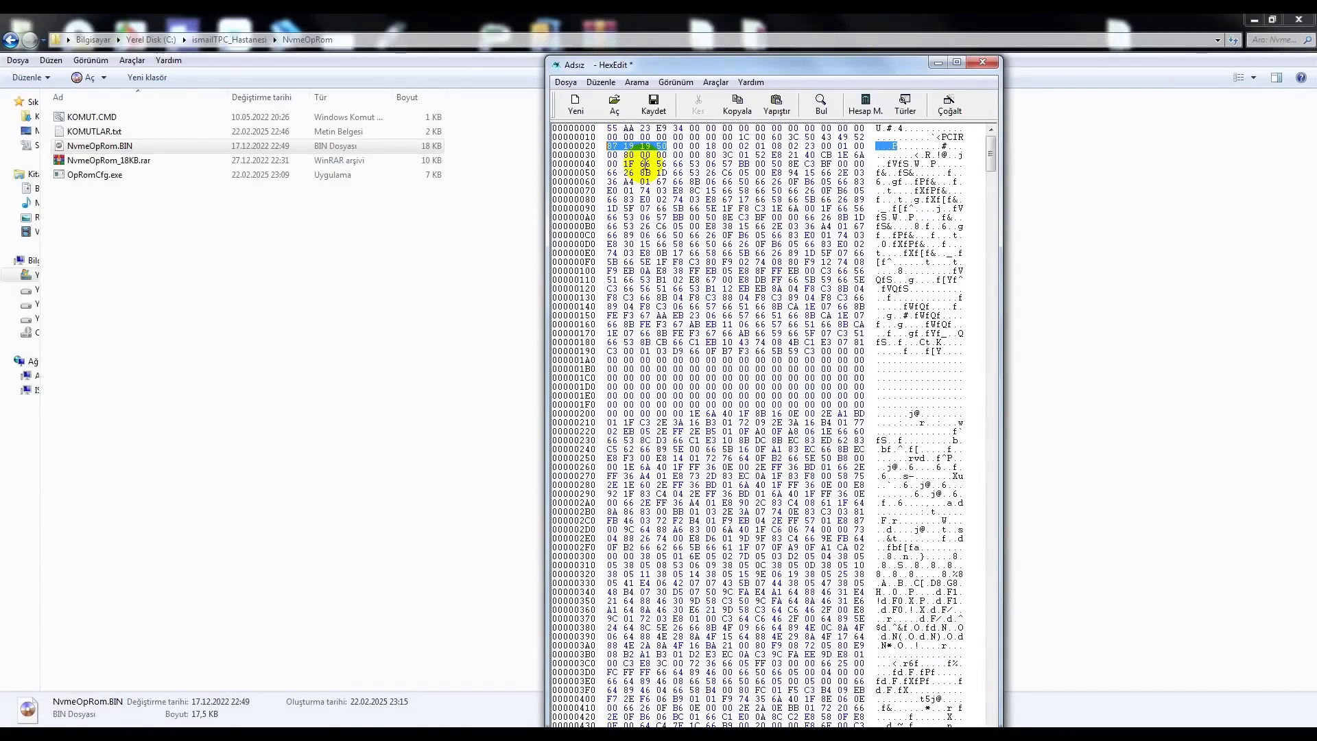
{"action": "left_click", "coordinate": [659, 152]}
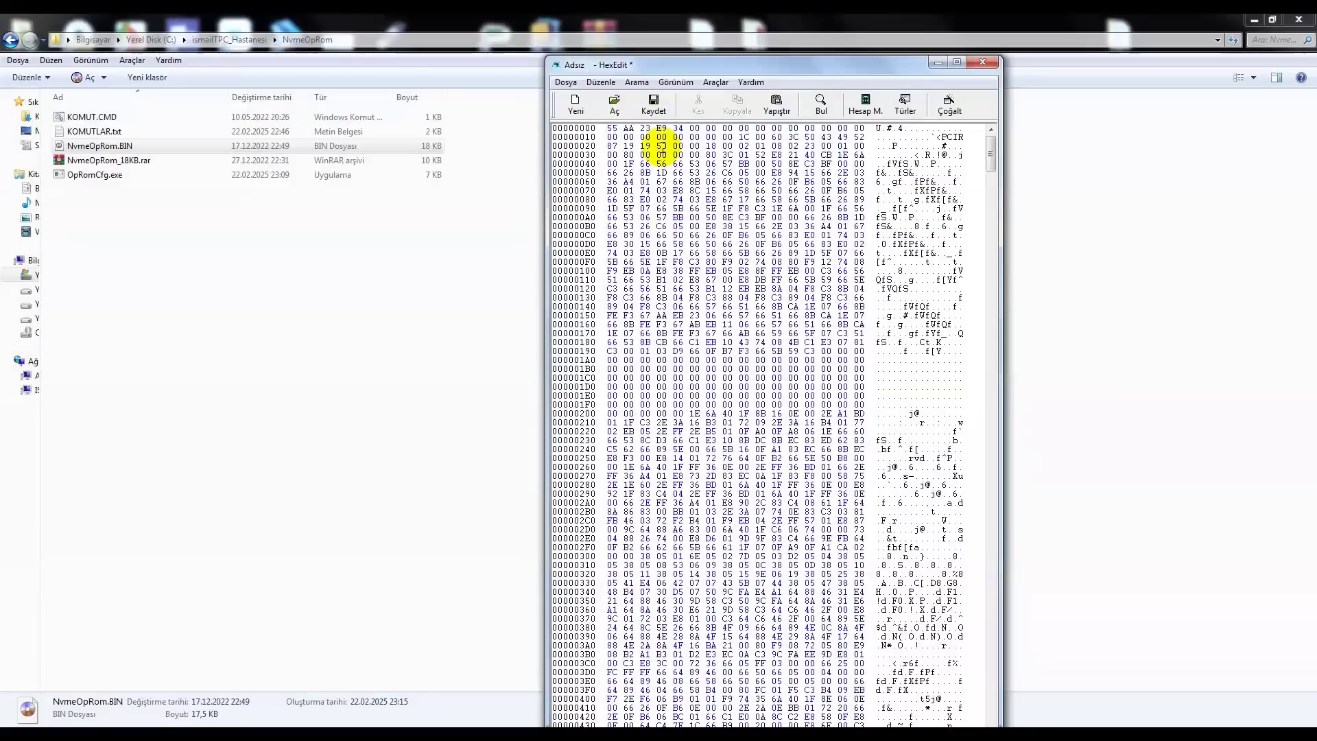
{"action": "type", "text": "00"}
{"action": "left_click", "coordinate": [643, 146]}
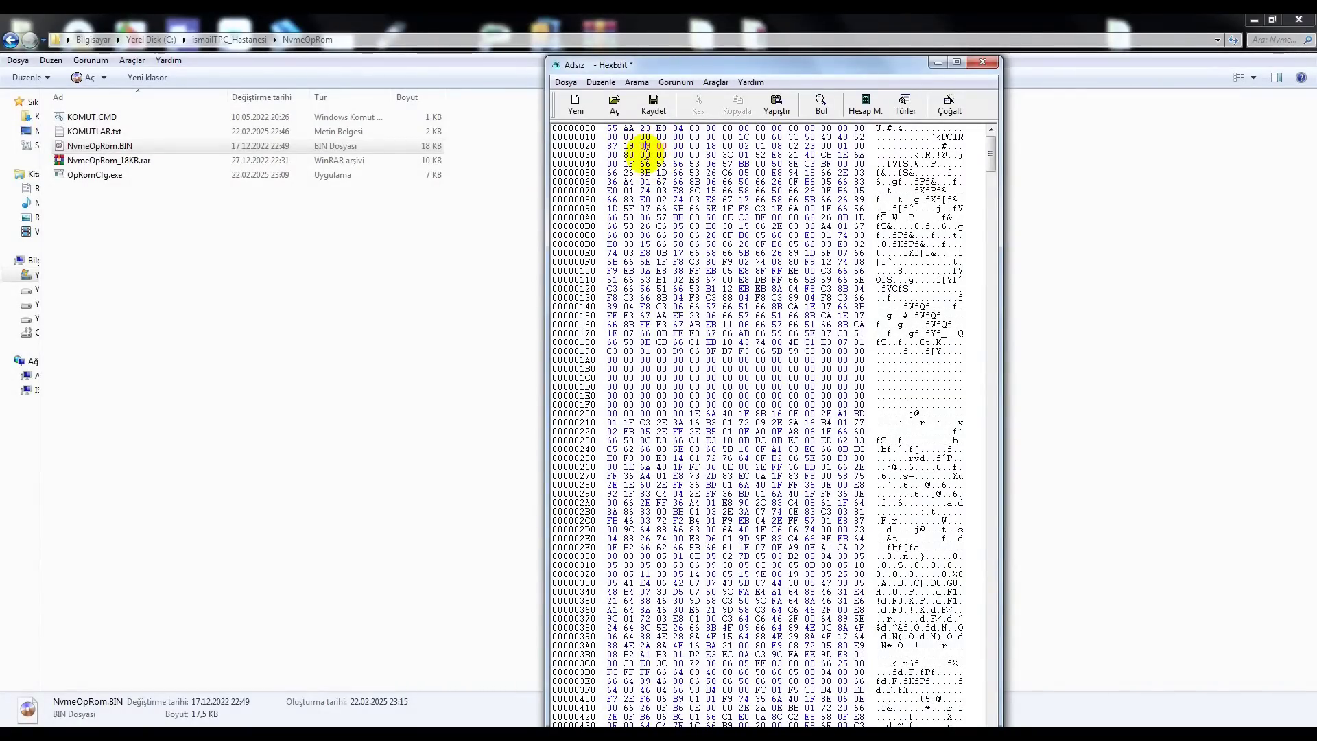
{"action": "left_click", "coordinate": [629, 146]}
{"action": "type", "text": "00"}
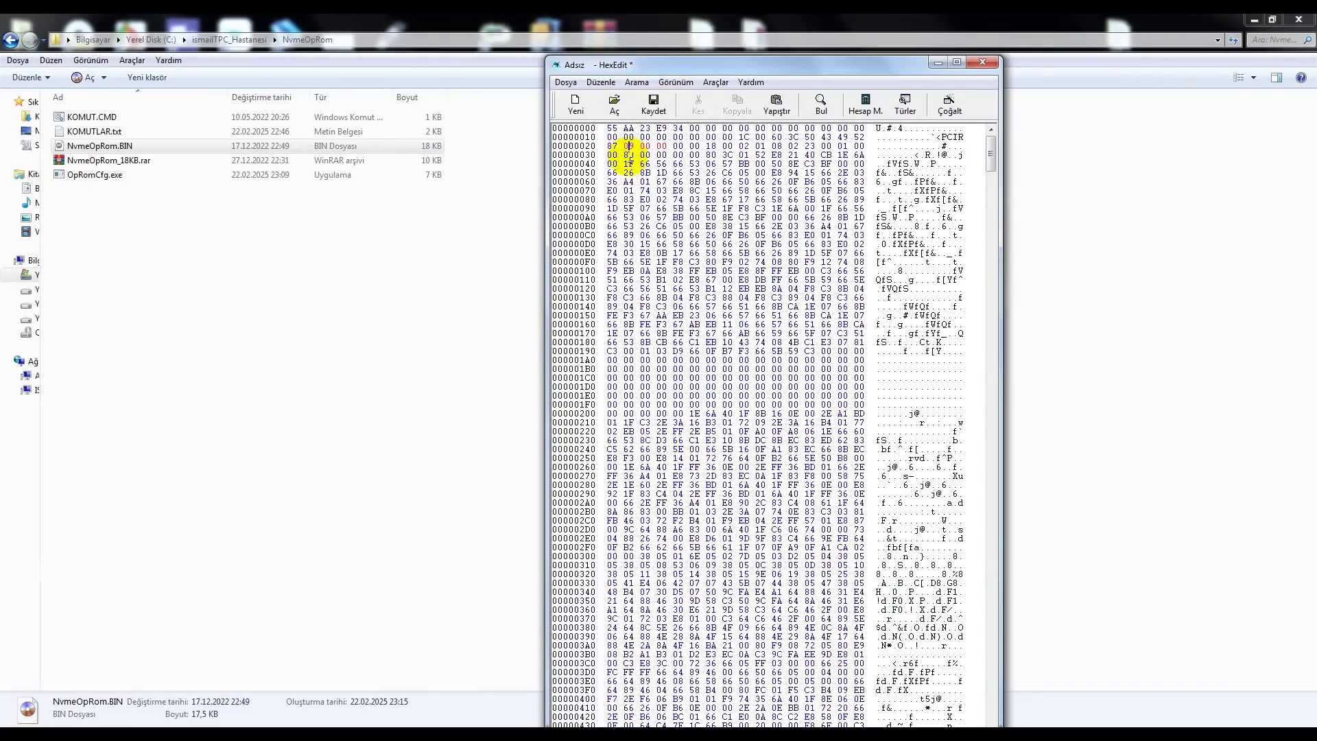
{"action": "left_click", "coordinate": [608, 146]}
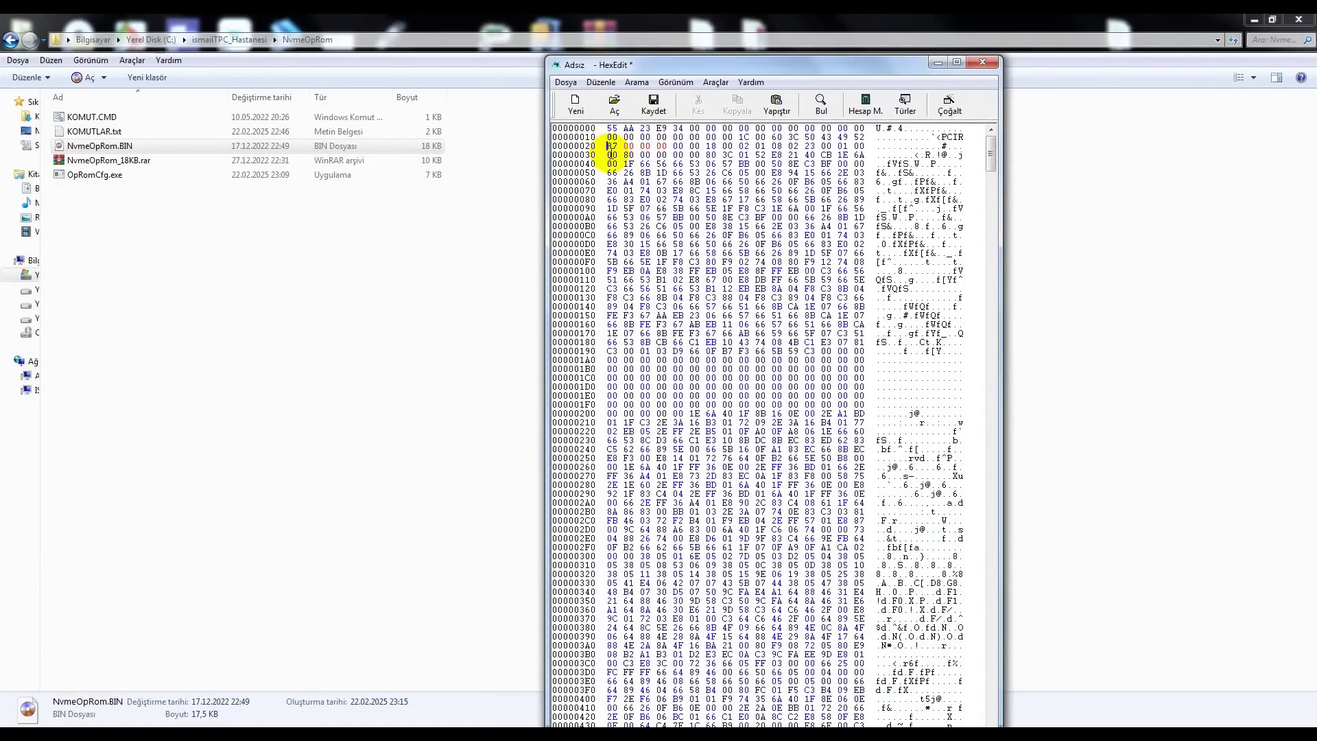
{"action": "type", "text": "00"}
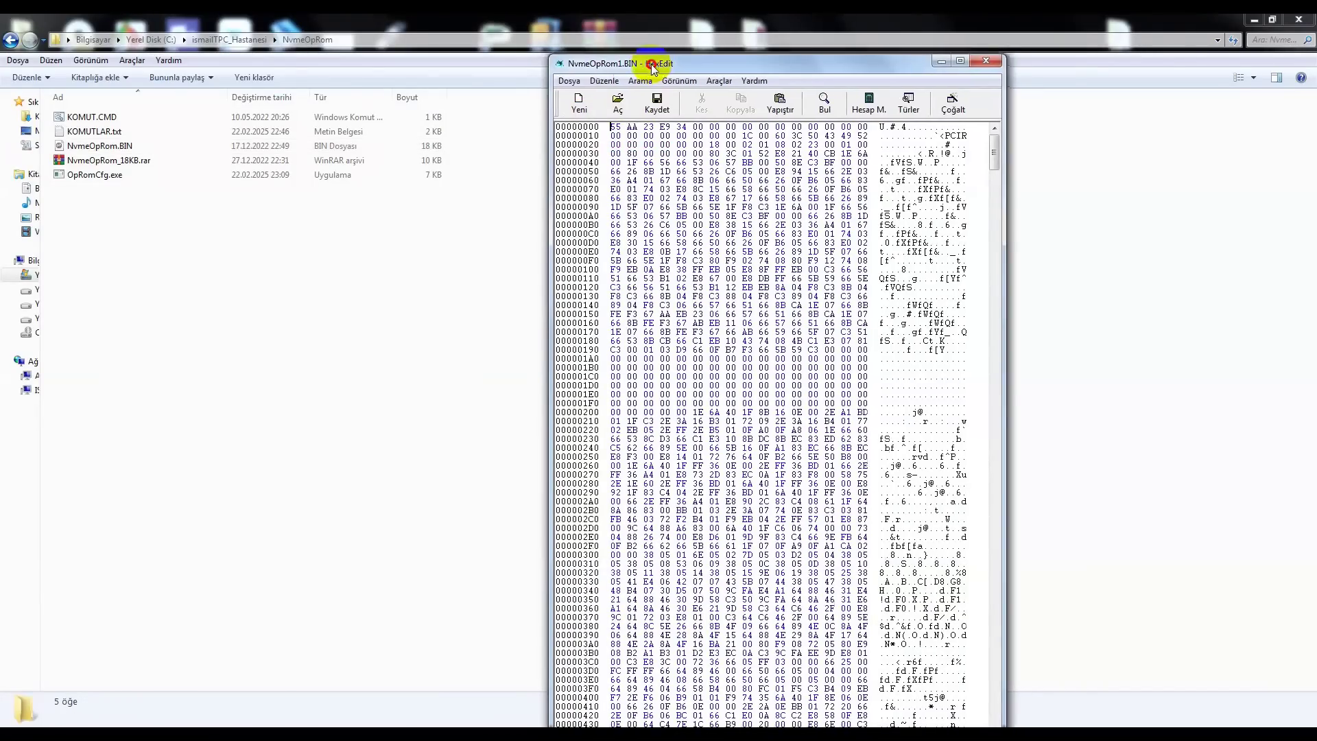
Step: Check the four zeroed bytes and save the edited module as NvmeOpRom0.BIN in the NvmeOpRom folder
{"action": "left_click_drag", "start_coordinate": [651, 65], "coordinate": [653, 64]}
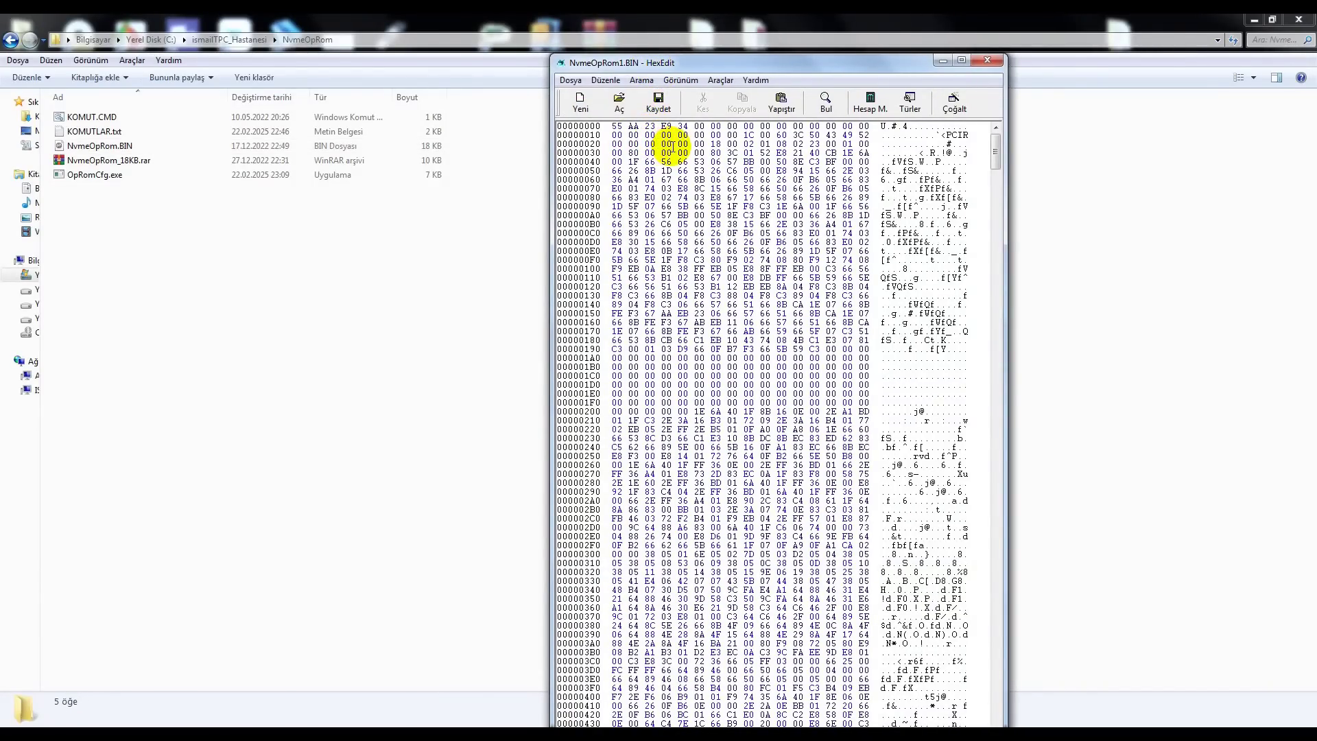
{"action": "mouse_move", "coordinate": [651, 144]}
{"action": "left_mouse_down"}
{"action": "mouse_move", "coordinate": [632, 144]}
{"action": "mouse_move", "coordinate": [671, 142]}
{"action": "left_mouse_up"}
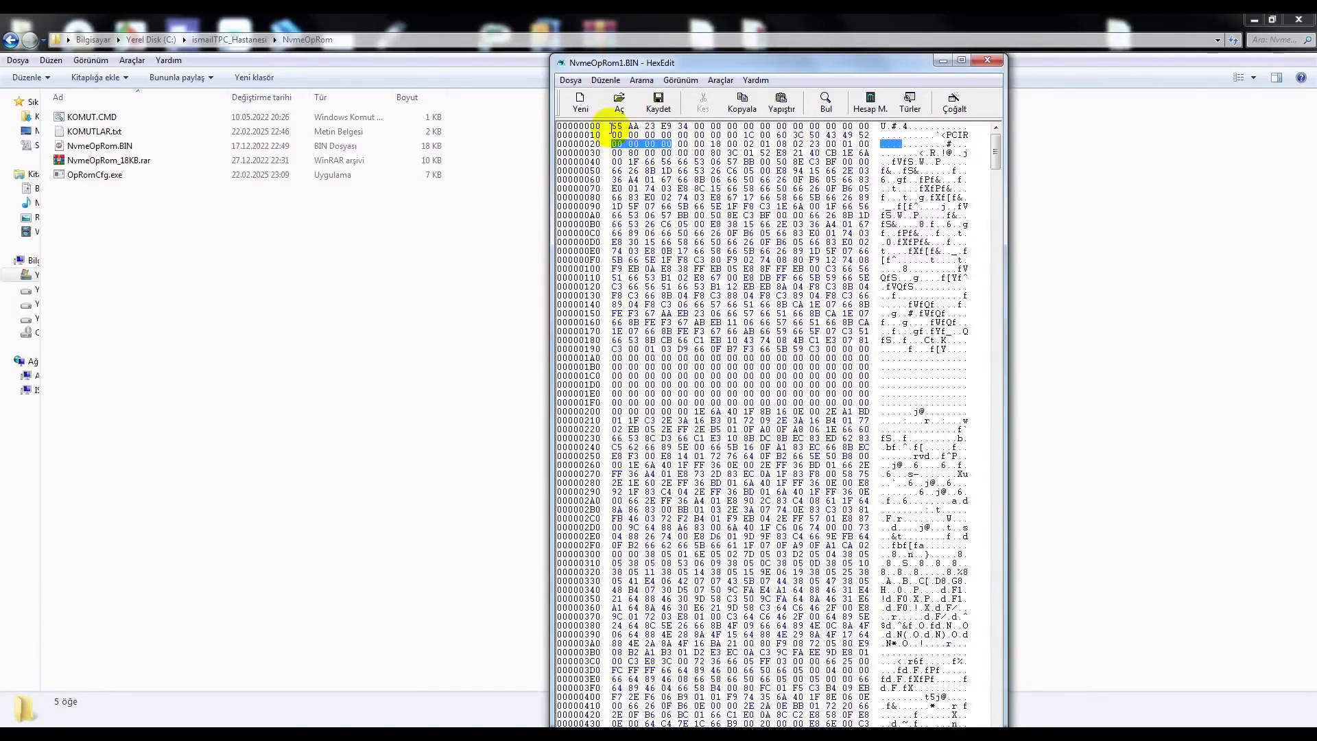
{"action": "left_click", "coordinate": [566, 80]}
{"action": "left_click", "coordinate": [588, 156]}
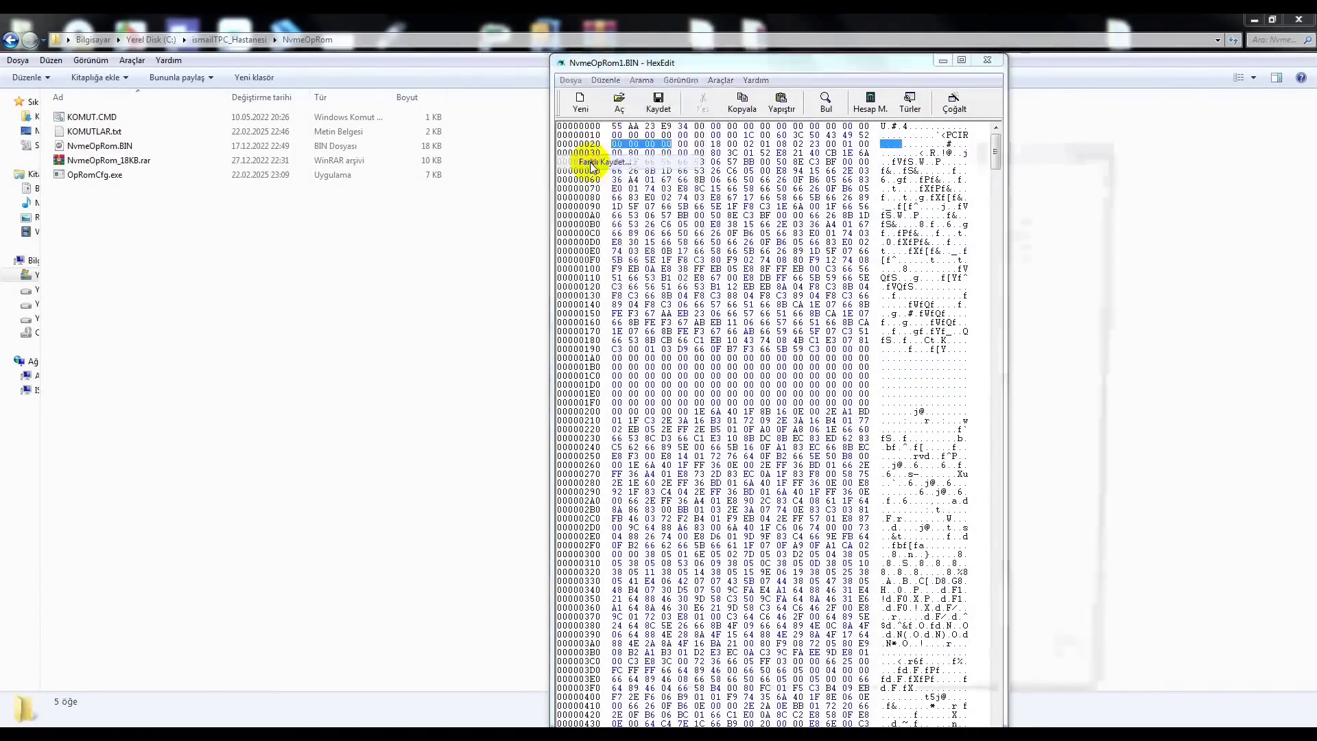
{"action": "left_click", "coordinate": [569, 78]}
{"action": "left_click", "coordinate": [598, 156]}
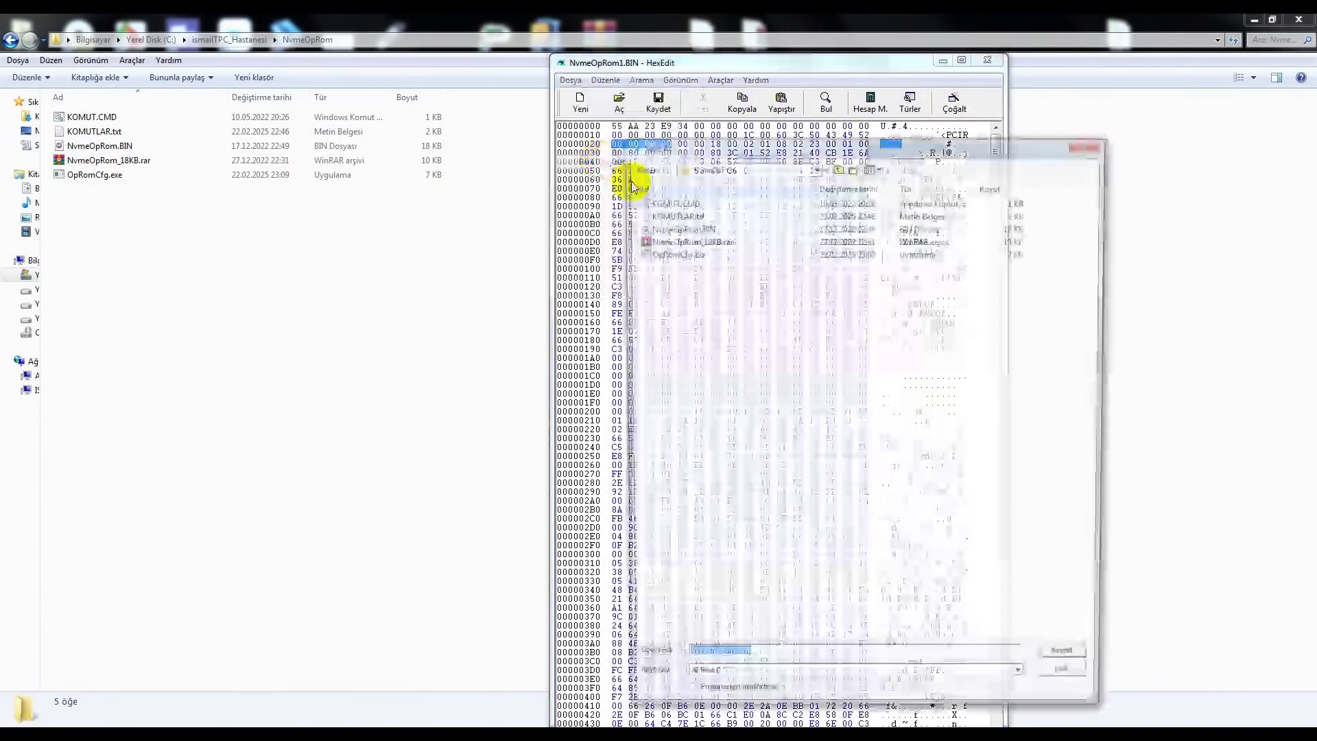
{"action": "left_click", "coordinate": [753, 665]}
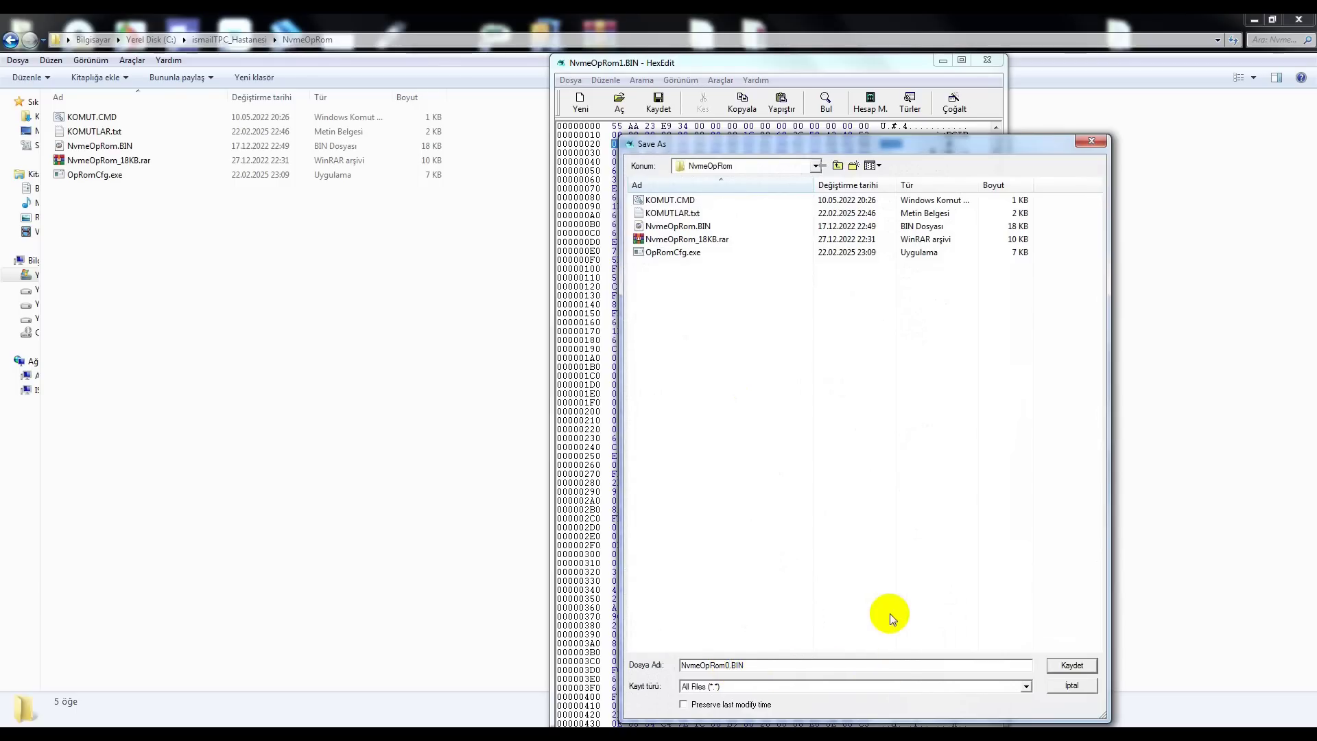
{"action": "left_click", "coordinate": [1068, 665]}
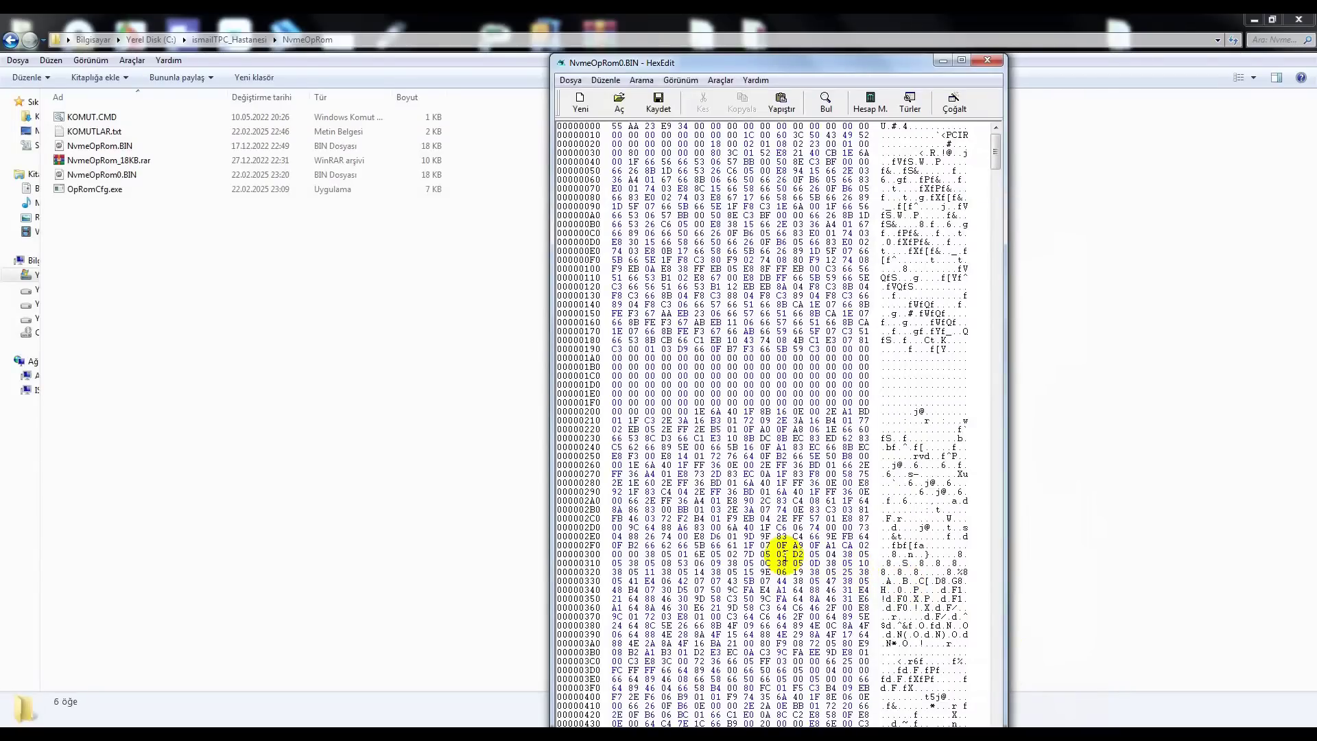
Step: Delete the original, unedited NvmeOpRom.BIN from the NvmeOpRom folder
{"action": "left_click", "coordinate": [125, 175]}
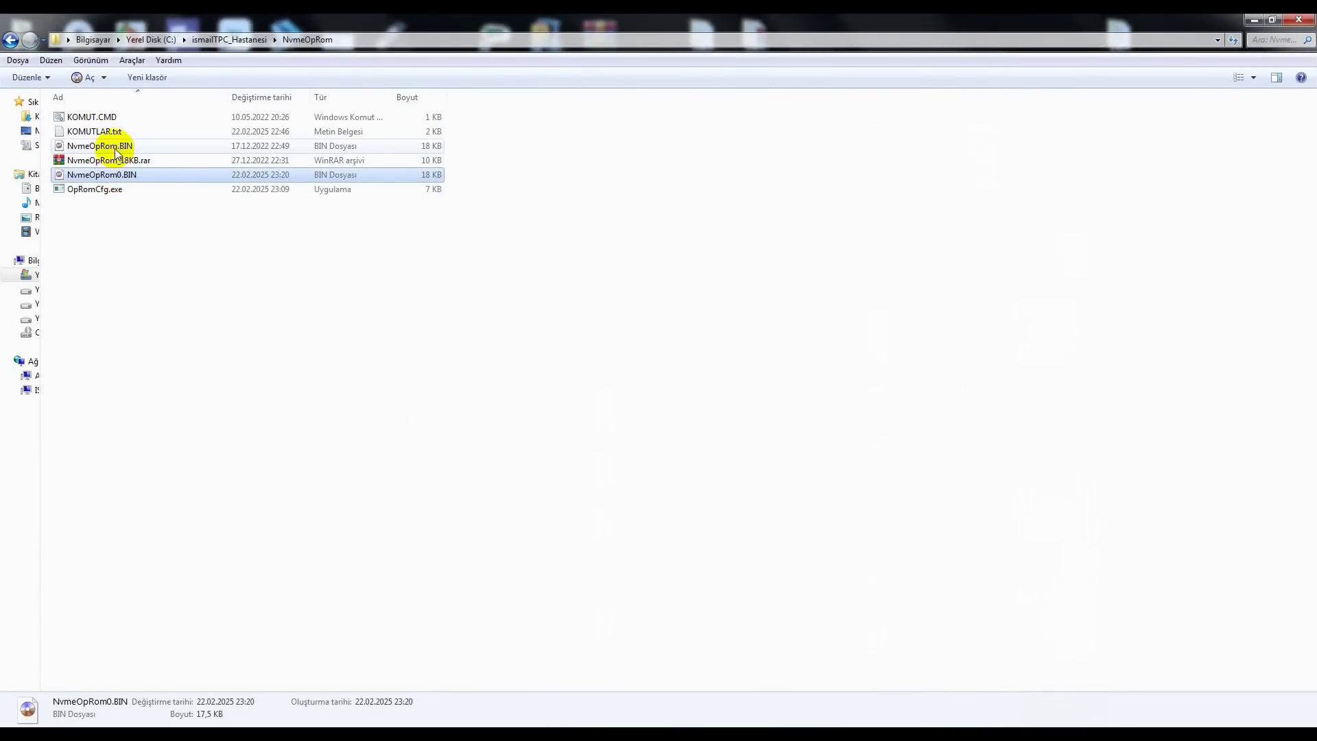
{"action": "left_click", "coordinate": [118, 147]}
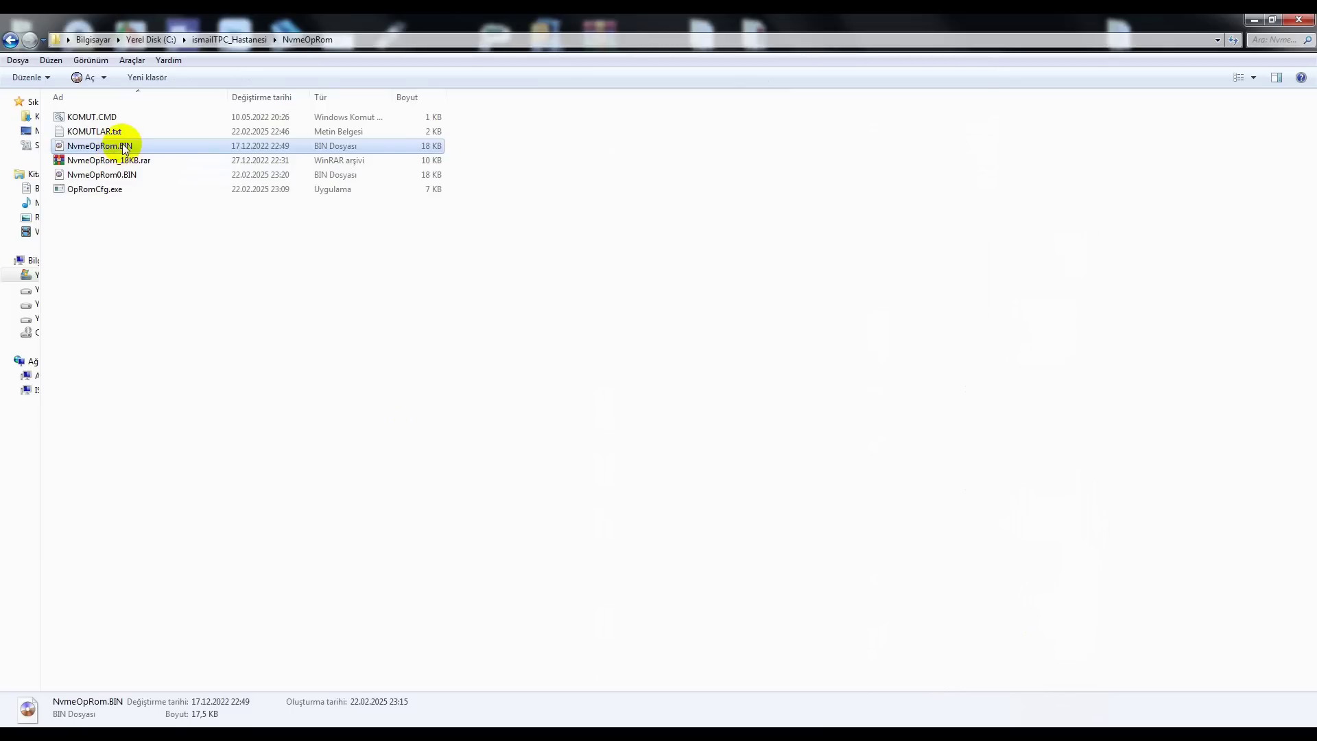
{"action": "right_click", "coordinate": [125, 148]}
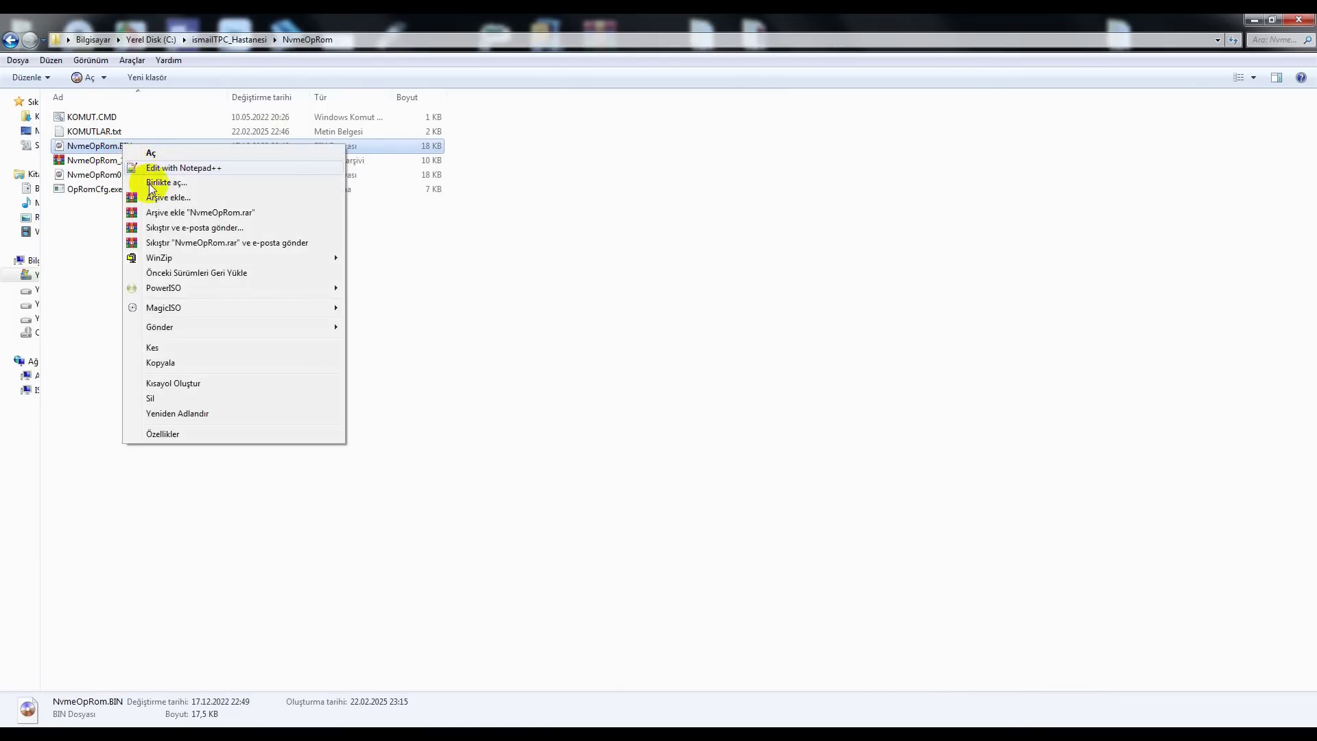
{"action": "left_click", "coordinate": [159, 398]}
{"action": "left_click", "coordinate": [694, 429]}
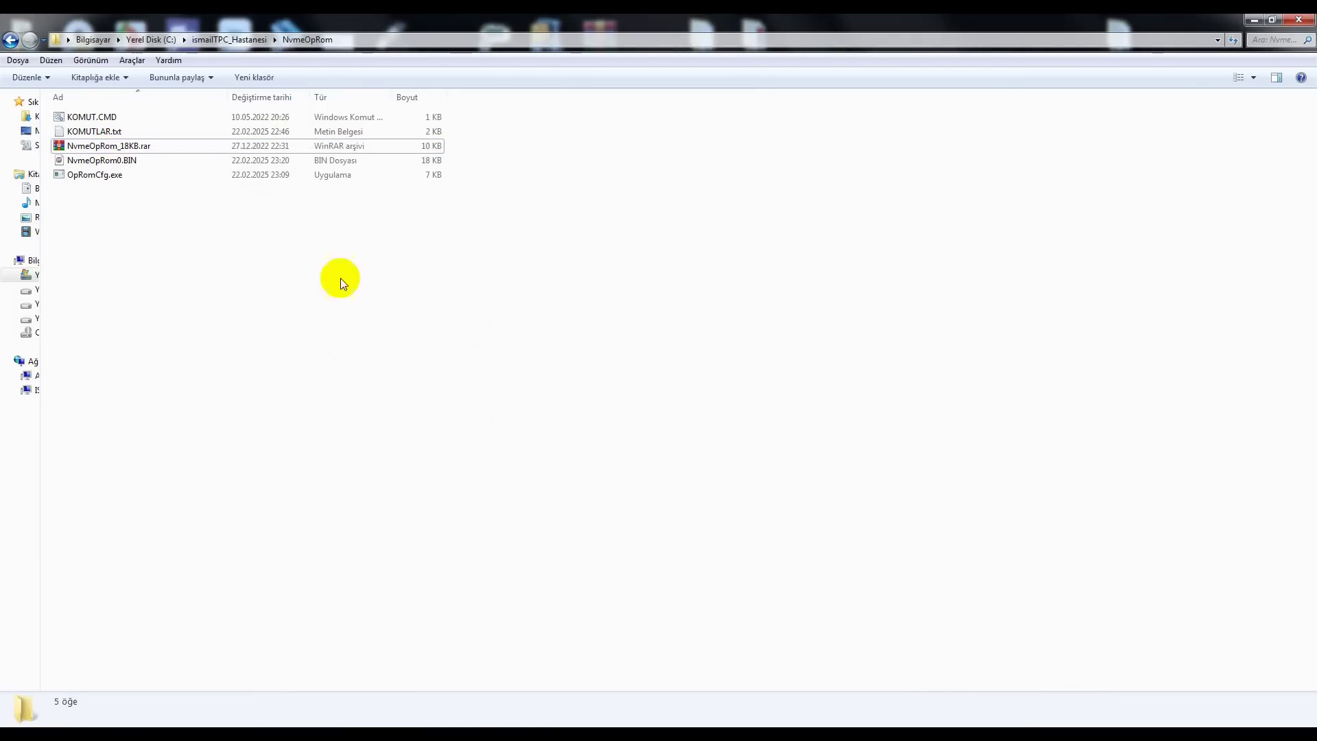
Step: Rename NvmeOpRom0.BIN to NvmeOpRom.BIN
{"action": "left_click", "coordinate": [125, 163]}
{"action": "left_click", "coordinate": [125, 163]}
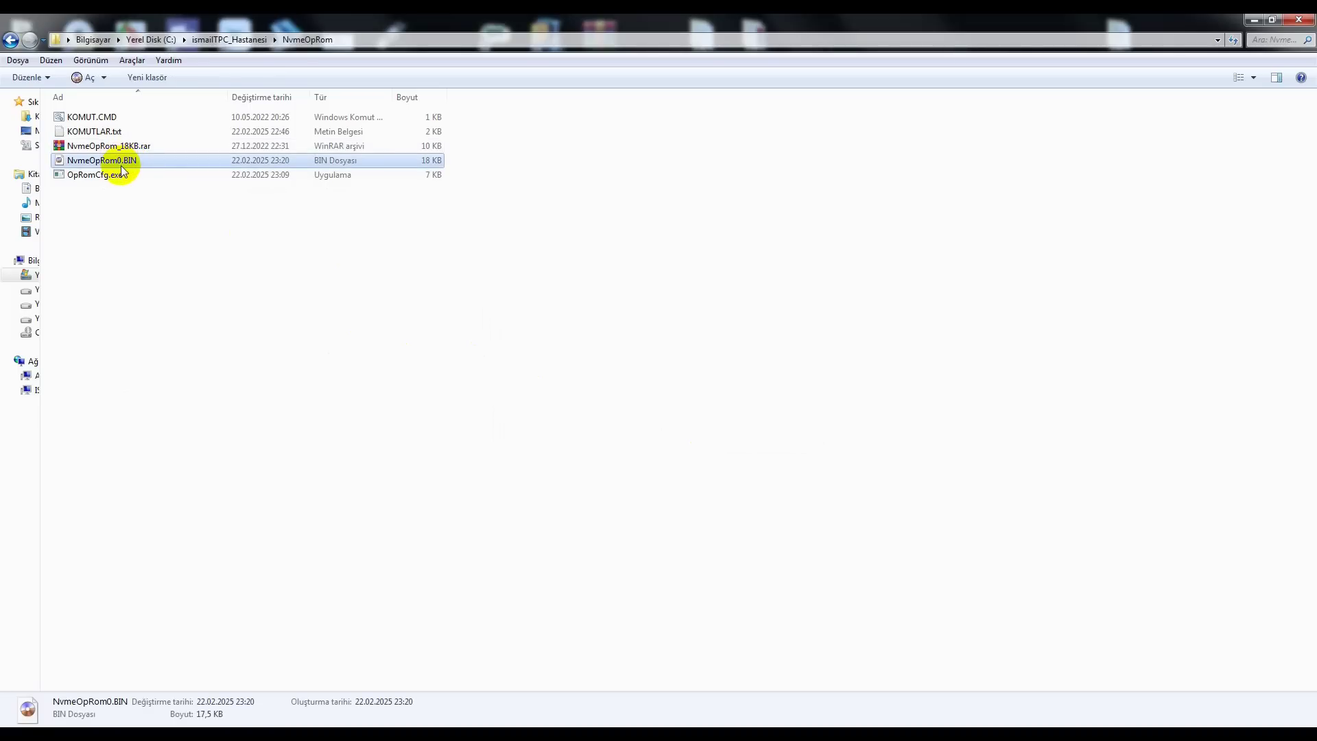
{"action": "key", "text": "BackSpace"}
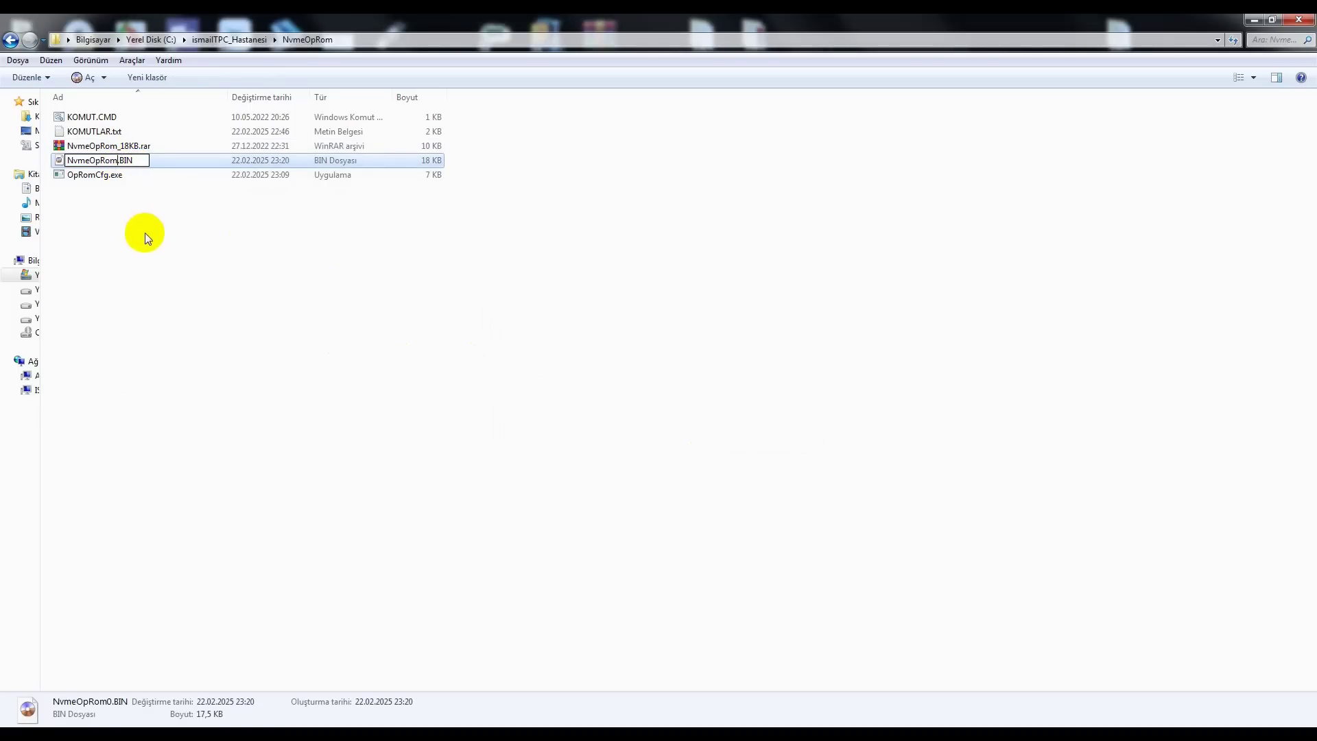
{"action": "left_click", "coordinate": [152, 233]}
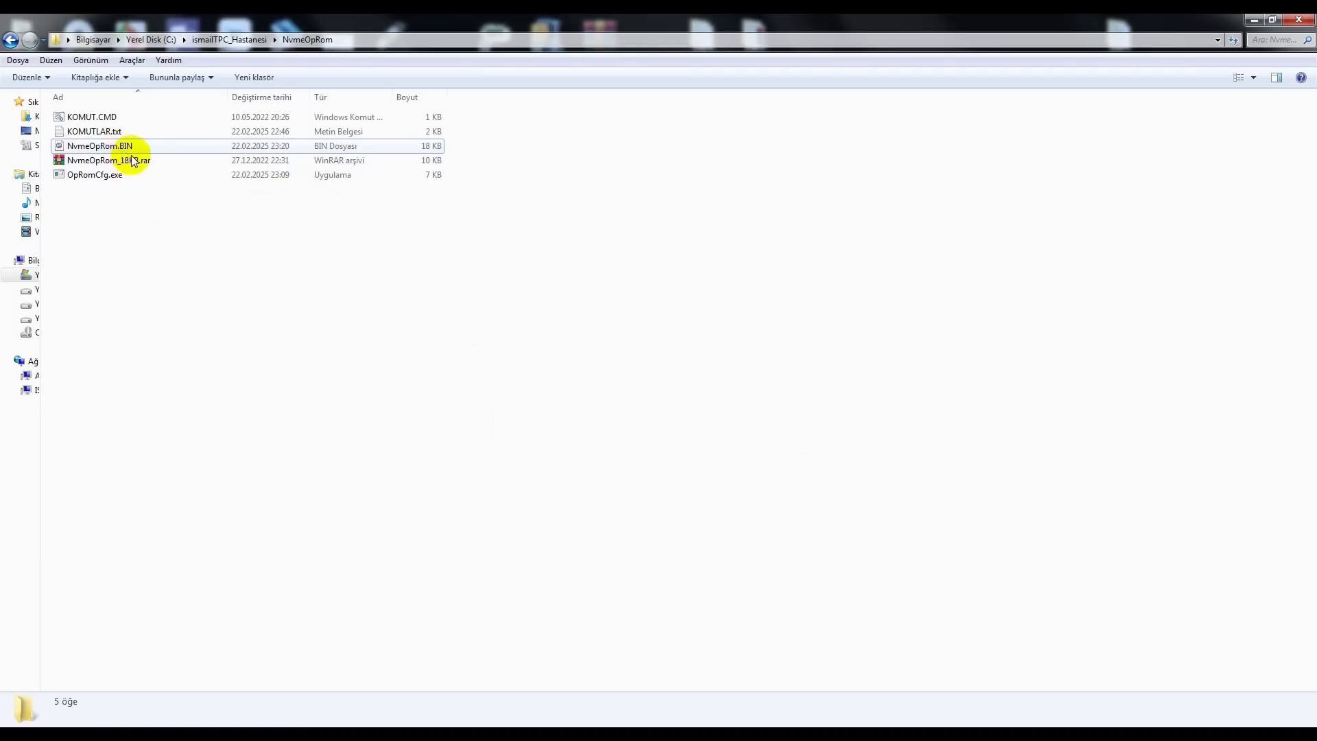
Step: Copy the command OpRomCfg.exe NvmeOpRom.bin 1C5C 174A from KOMUTLAR.txt and open a command prompt with KOMUT.CMD
{"action": "double_click", "coordinate": [101, 137]}
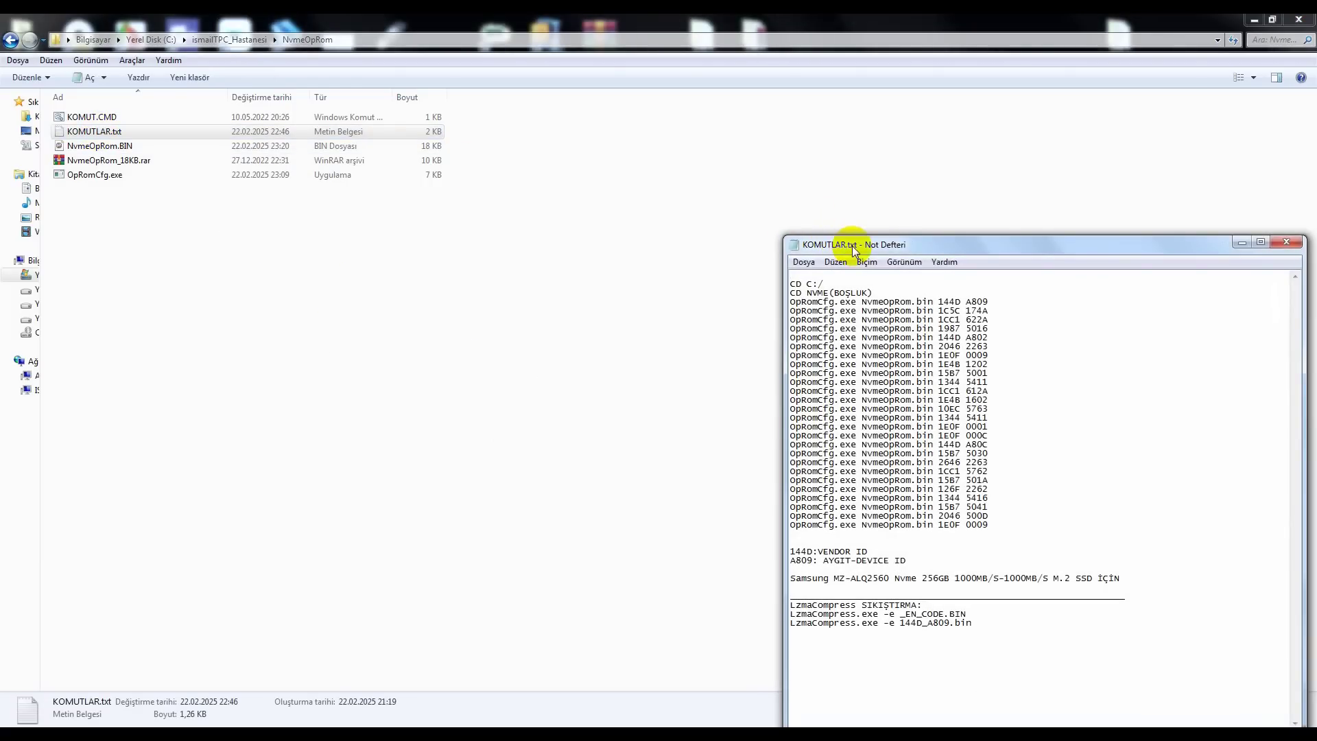
{"action": "left_click_drag", "start_coordinate": [853, 245], "coordinate": [869, 226]}
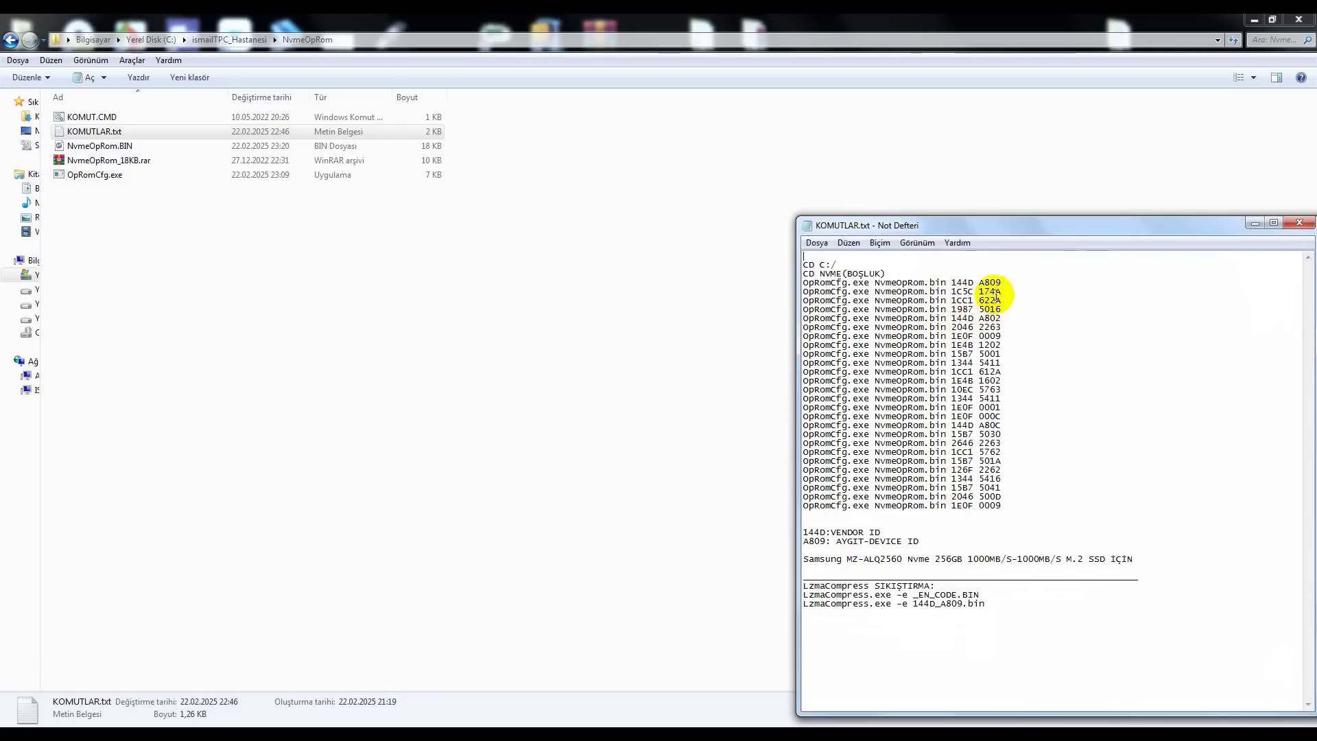
{"action": "left_click_drag", "start_coordinate": [1000, 291], "coordinate": [799, 291]}
{"action": "right_click", "coordinate": [818, 291]}
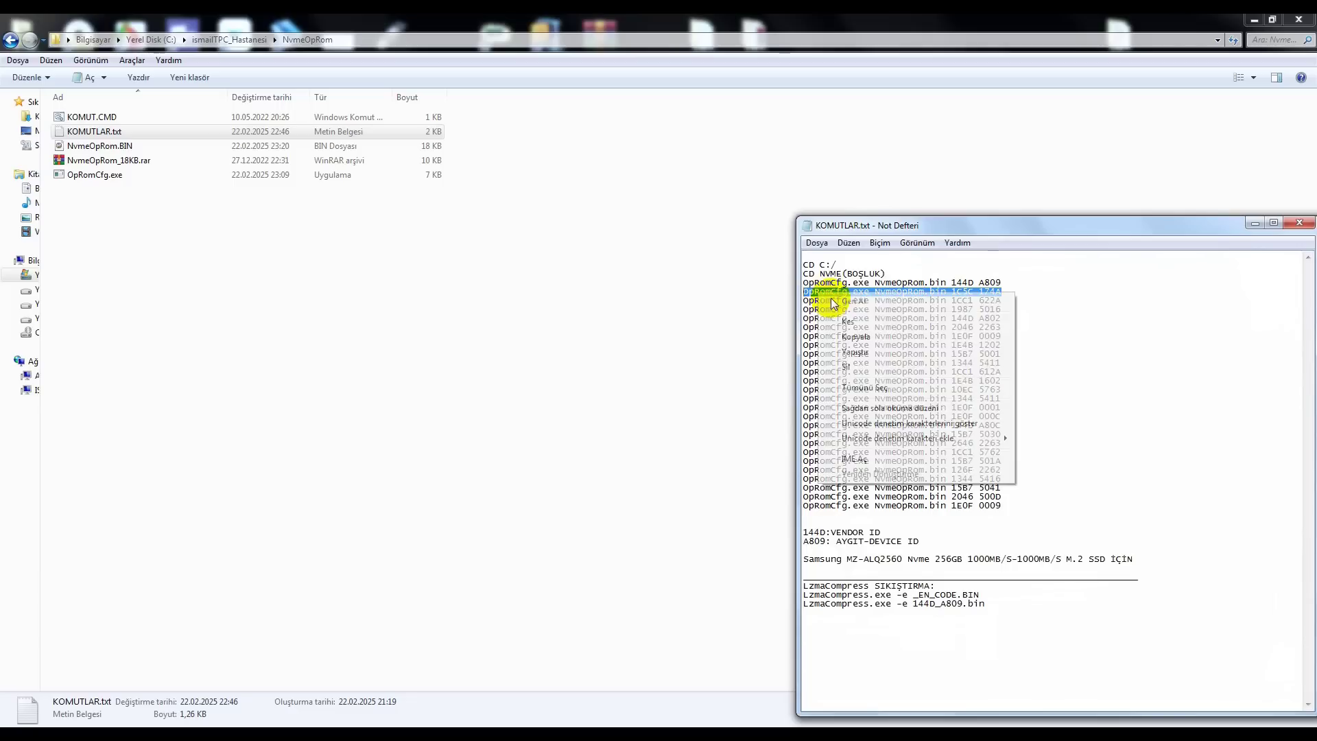
{"action": "left_click", "coordinate": [854, 336]}
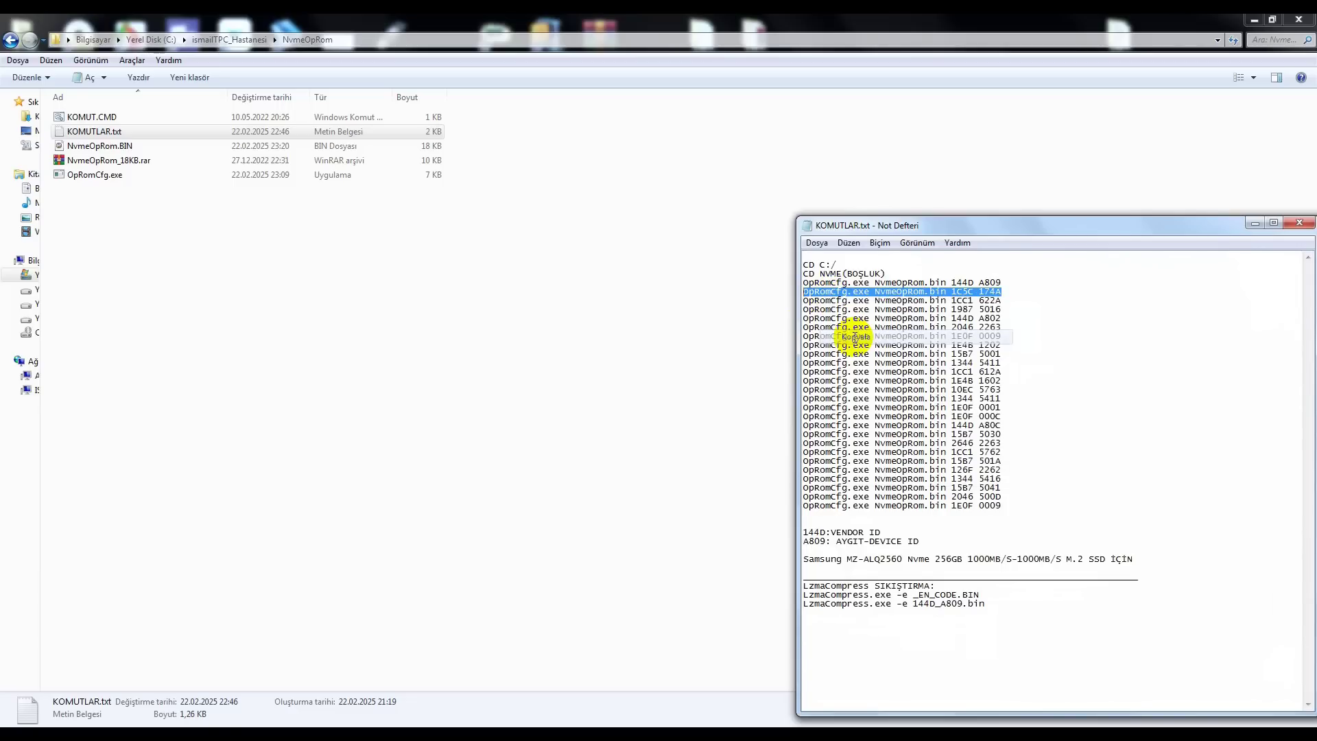
{"action": "double_click", "coordinate": [91, 116]}
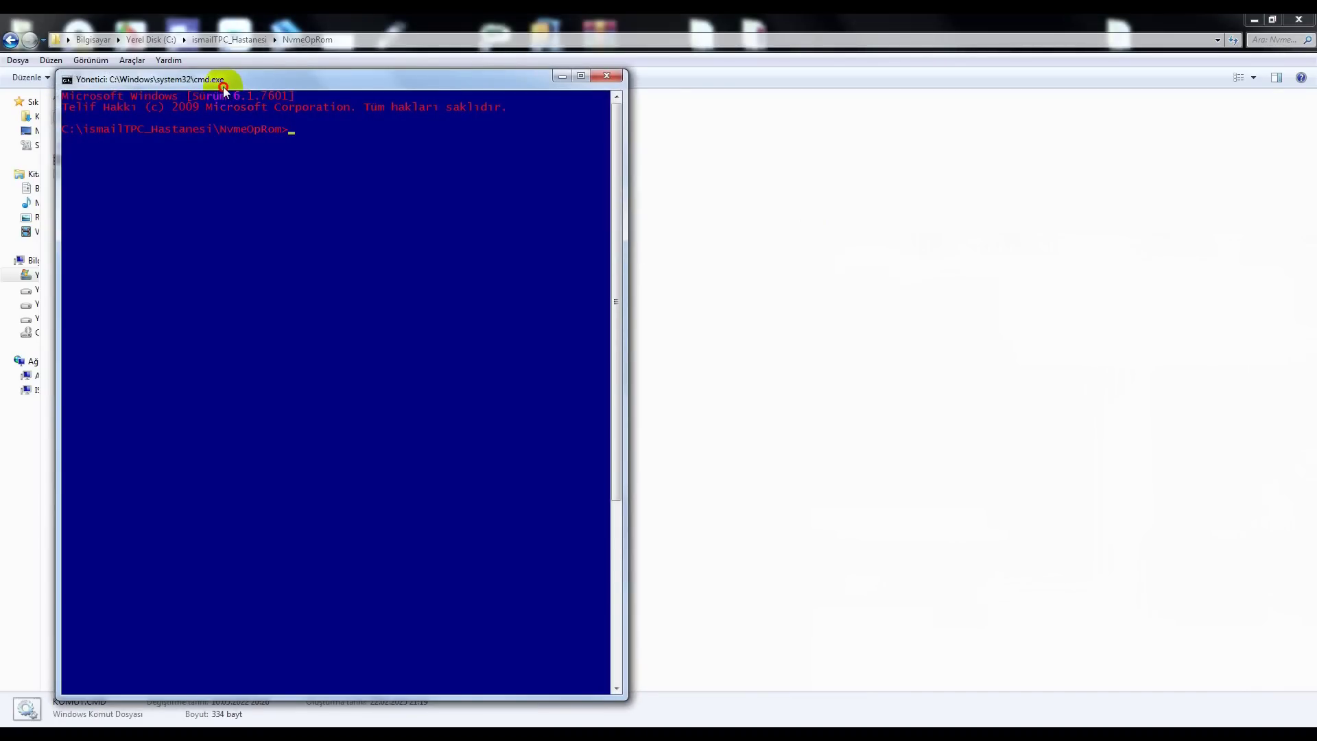
{"action": "left_click_drag", "start_coordinate": [226, 91], "coordinate": [660, 77]}
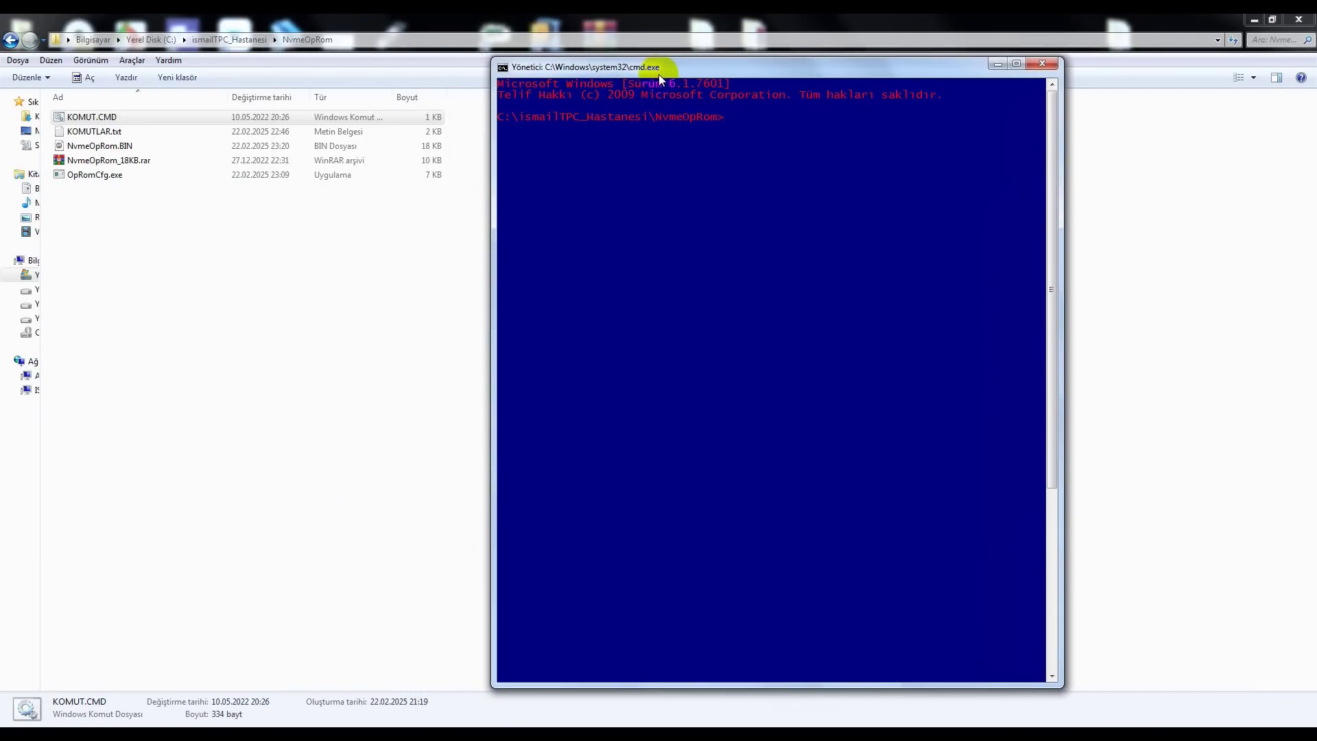
Step: Try to run OpRomCfg.exe NvmeOpRom.bin 1C5C 174, with the device ID's last character removed
{"action": "right_click", "coordinate": [729, 120]}
{"action": "left_click", "coordinate": [771, 155]}
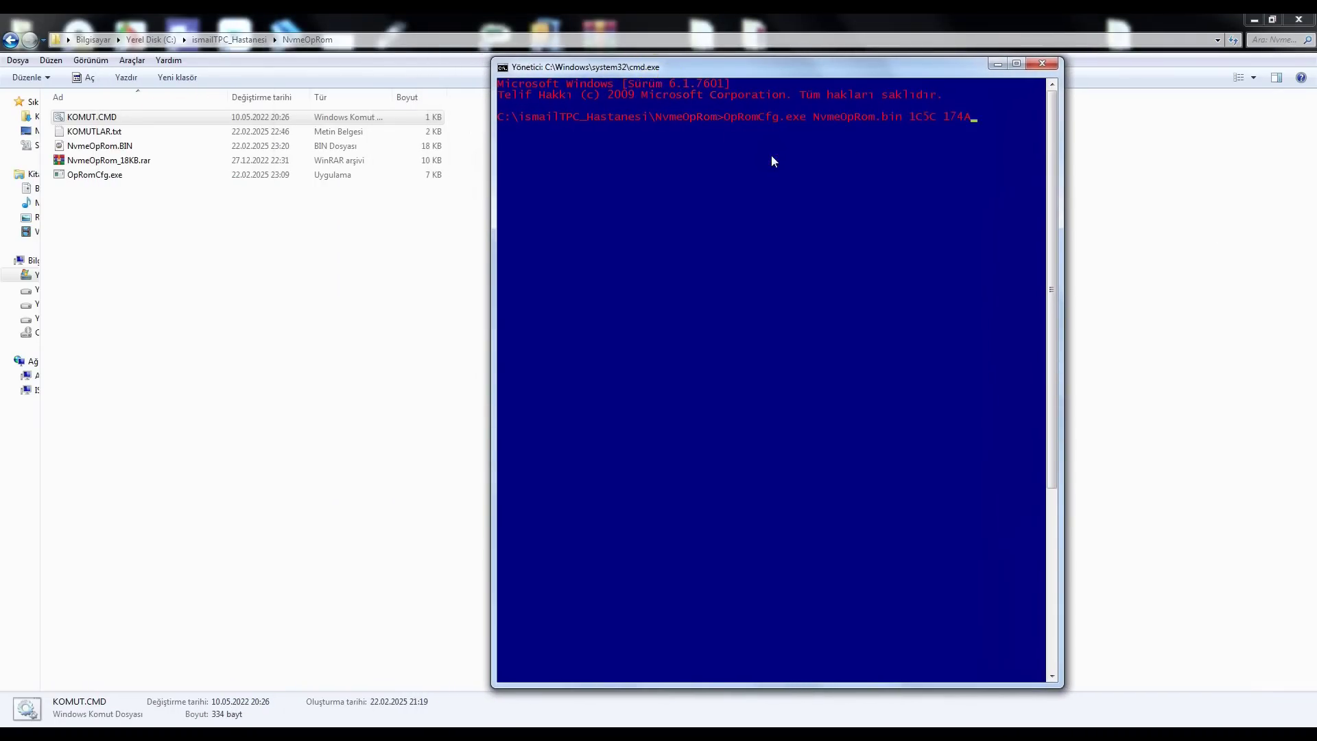
{"action": "key", "text": "BackSpace"}
{"action": "key", "text": "Return"}
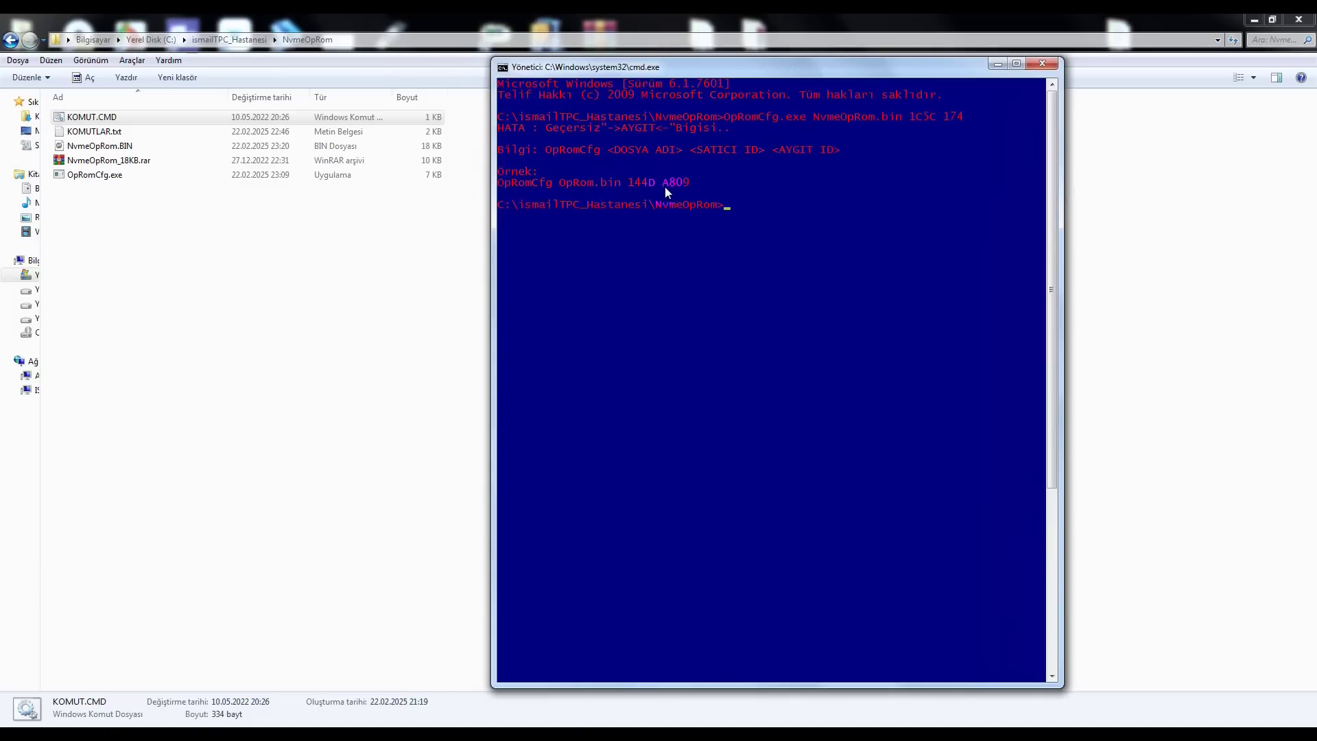
Step: Paste the complete command OpRomCfg.exe NvmeOpRom.bin 1C5C 174A at the prompt
{"action": "right_click", "coordinate": [732, 209]}
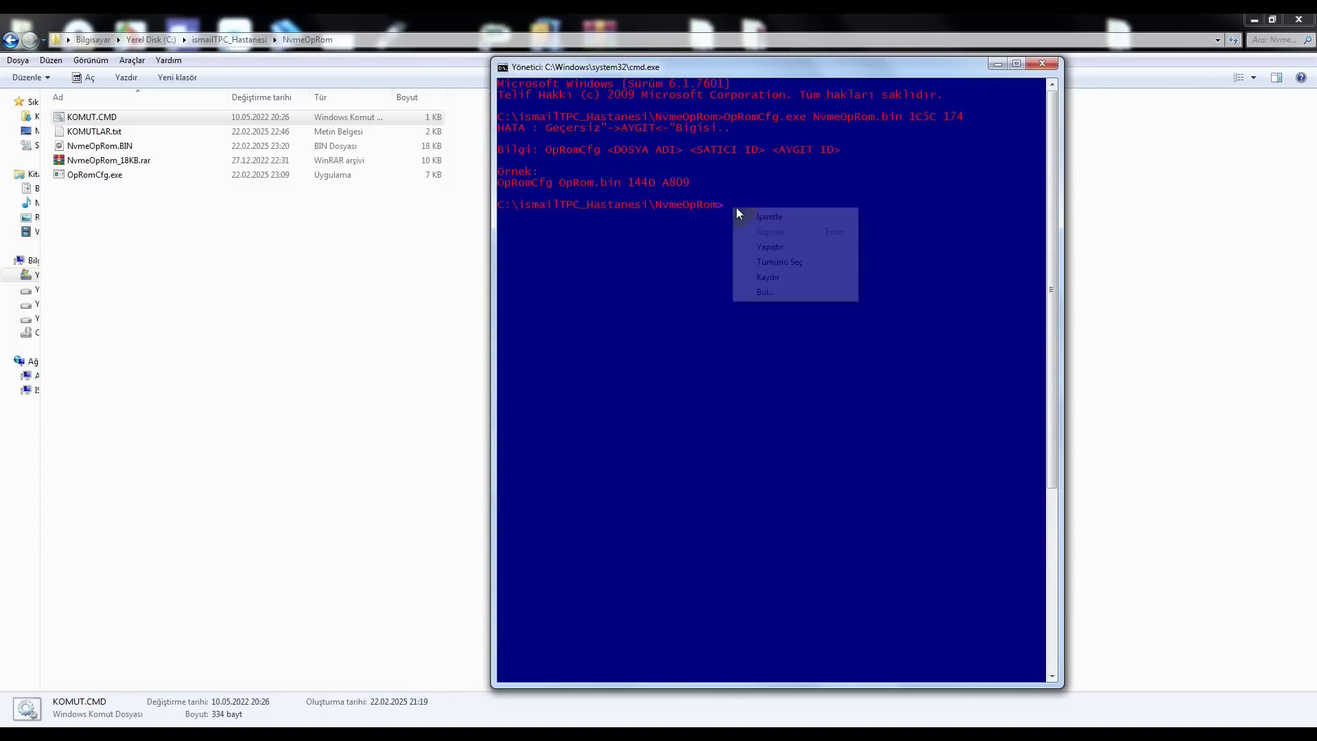
{"action": "left_click", "coordinate": [772, 249]}
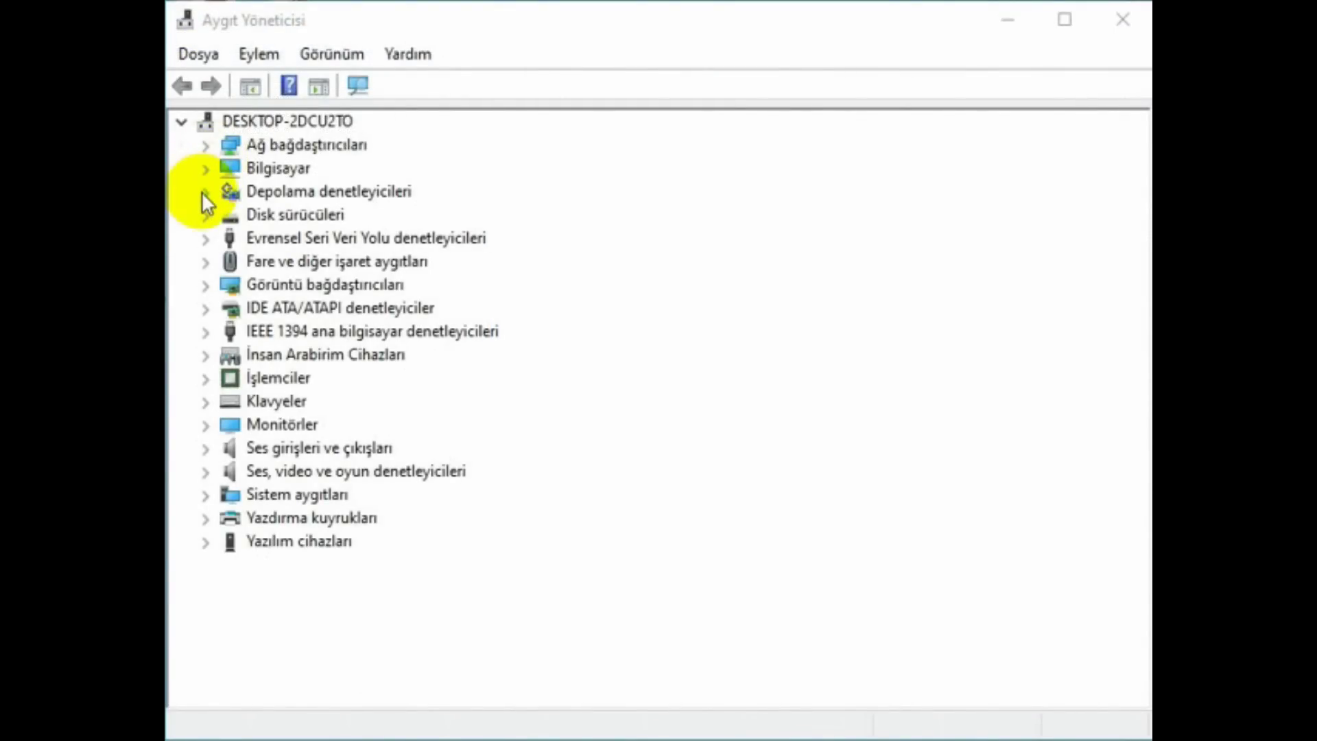
Step: Look up the hardware IDs (Donanım kimlikleri) of the Standart NVM Express Denetleyicisi in Device Manager
{"action": "left_click", "coordinate": [204, 193]}
{"action": "left_click", "coordinate": [207, 262]}
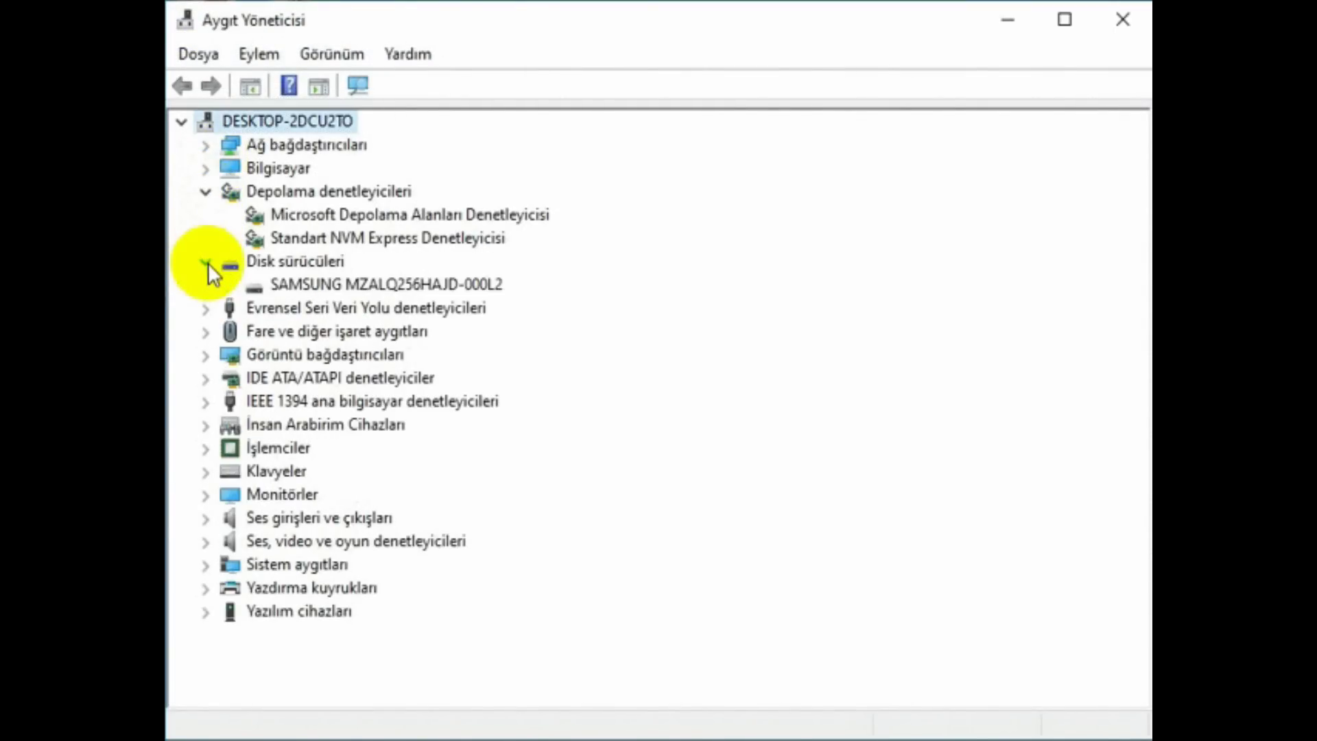
{"action": "right_click", "coordinate": [295, 235]}
{"action": "left_click", "coordinate": [361, 356]}
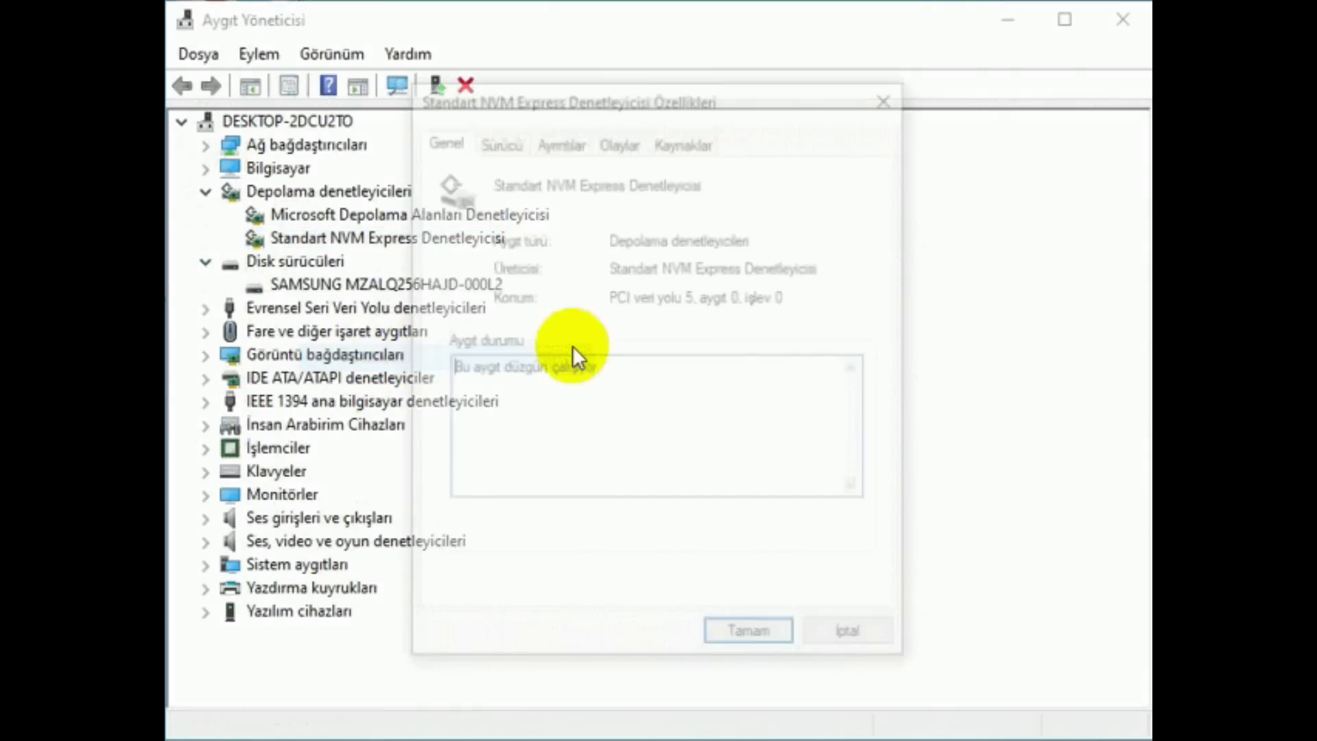
{"action": "left_click", "coordinate": [561, 140]}
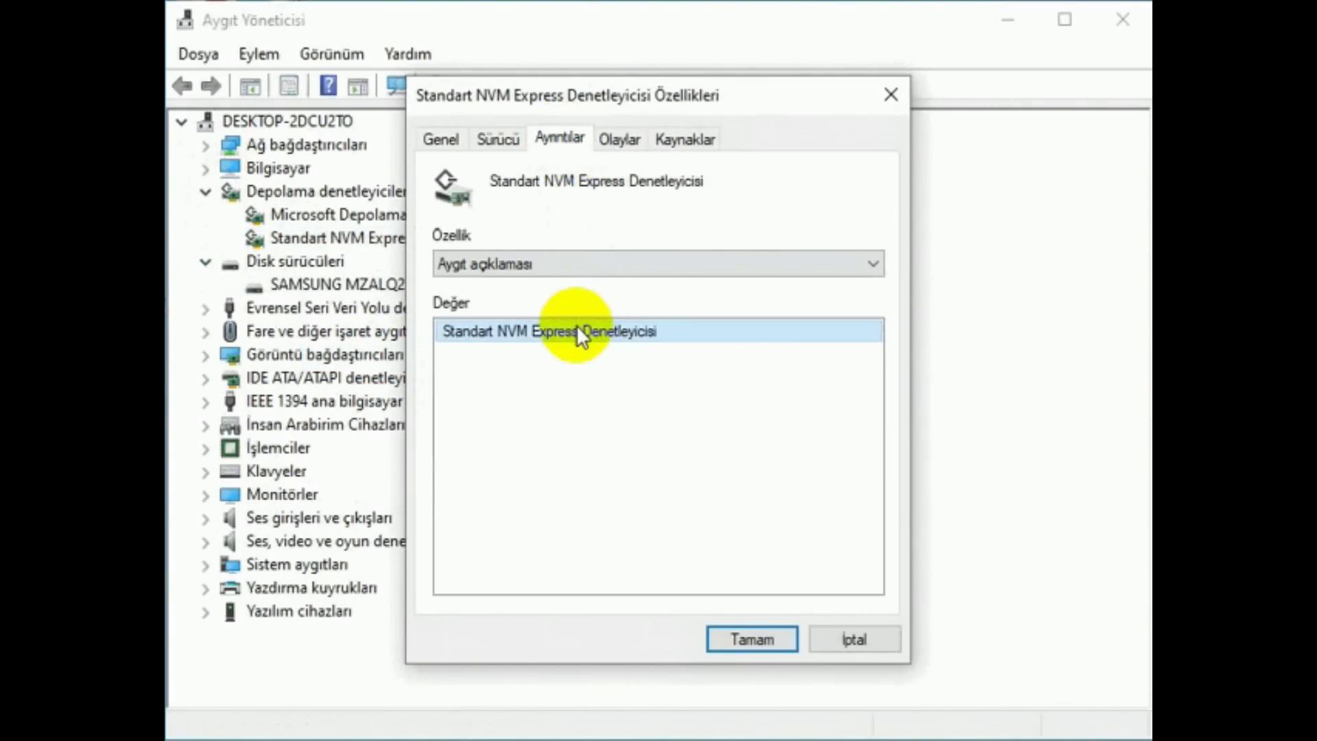
{"action": "left_click", "coordinate": [577, 260]}
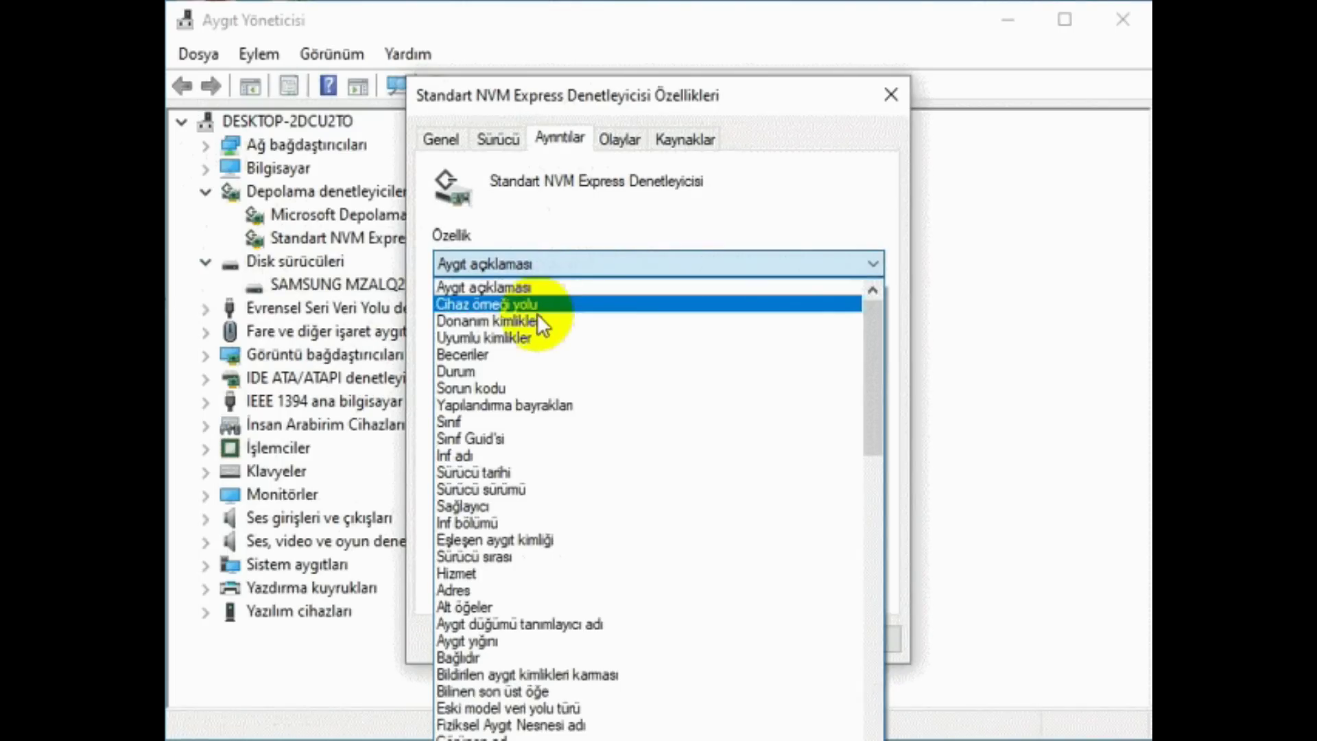
{"action": "left_click", "coordinate": [535, 318]}
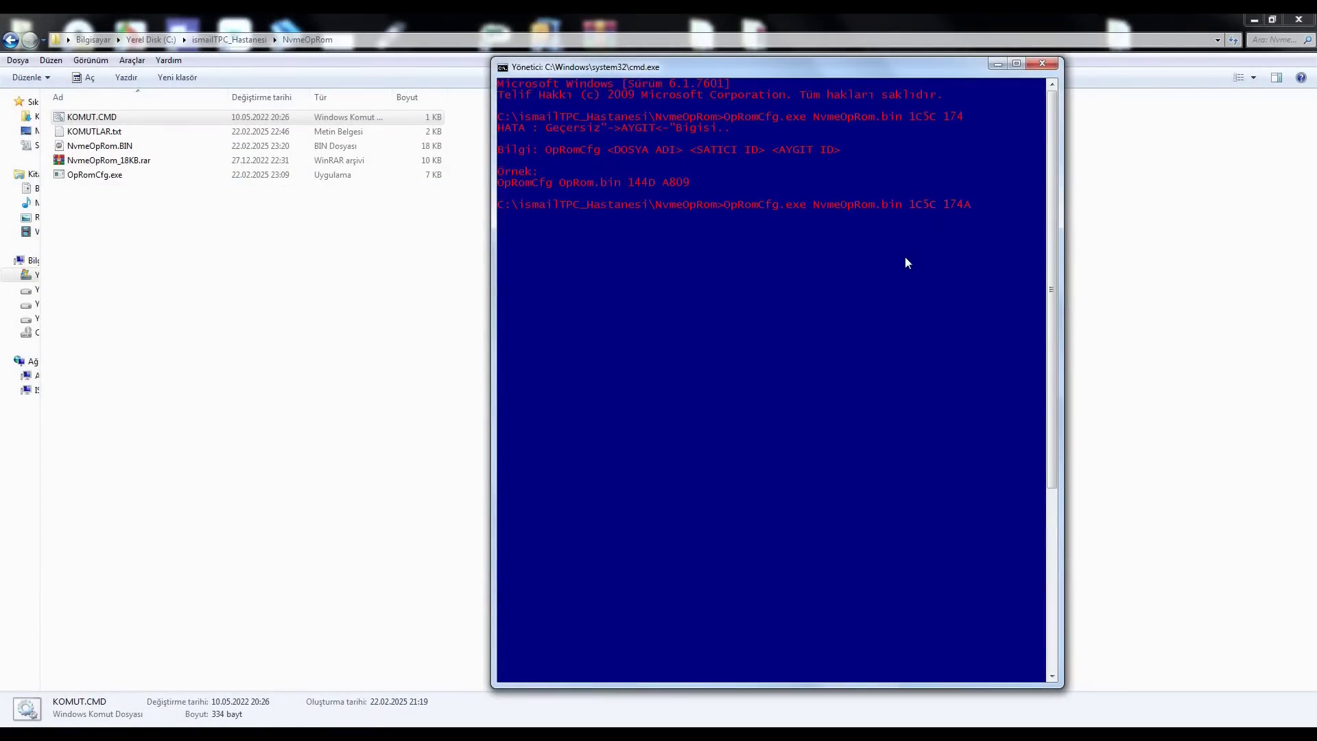
Step: Run the pasted OpRomCfg command in the command prompt, and load NvmeOpRom.BIN into HexEdit
{"action": "key", "text": "Return"}
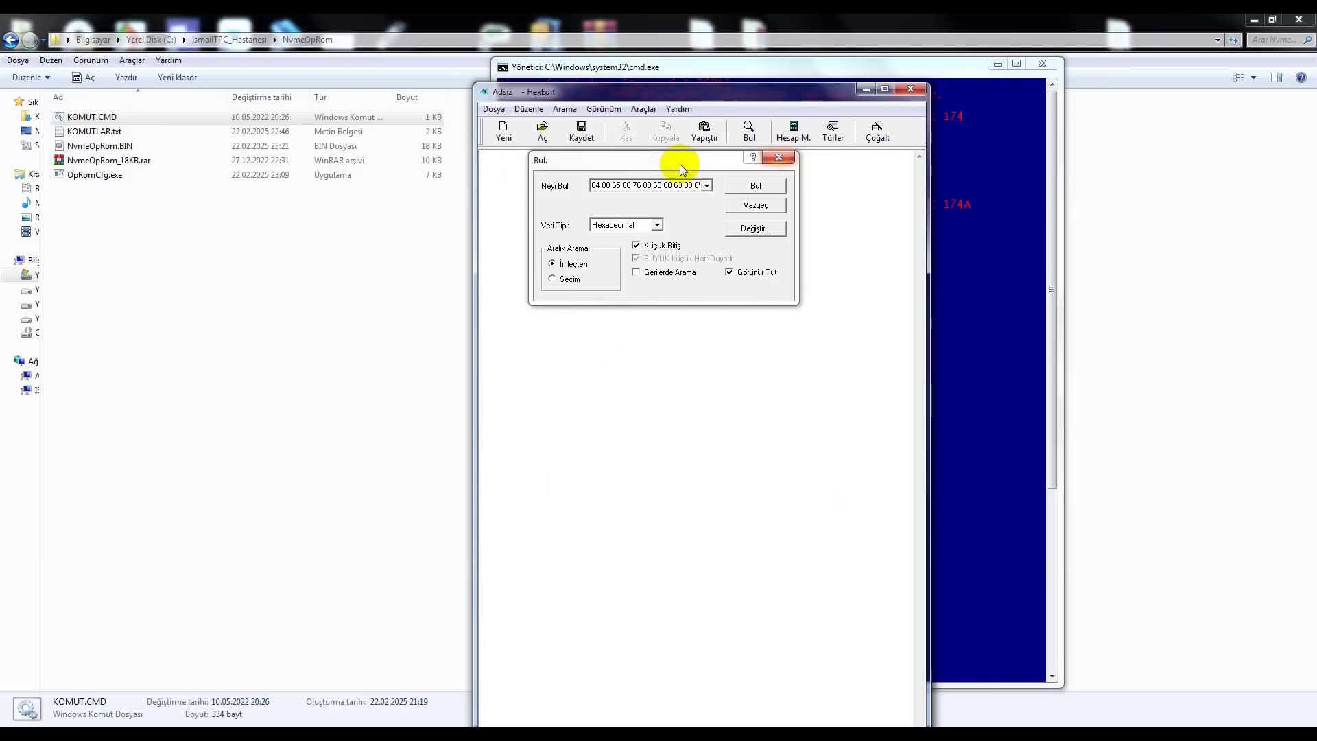
{"action": "left_click_drag", "start_coordinate": [682, 165], "coordinate": [1117, 146]}
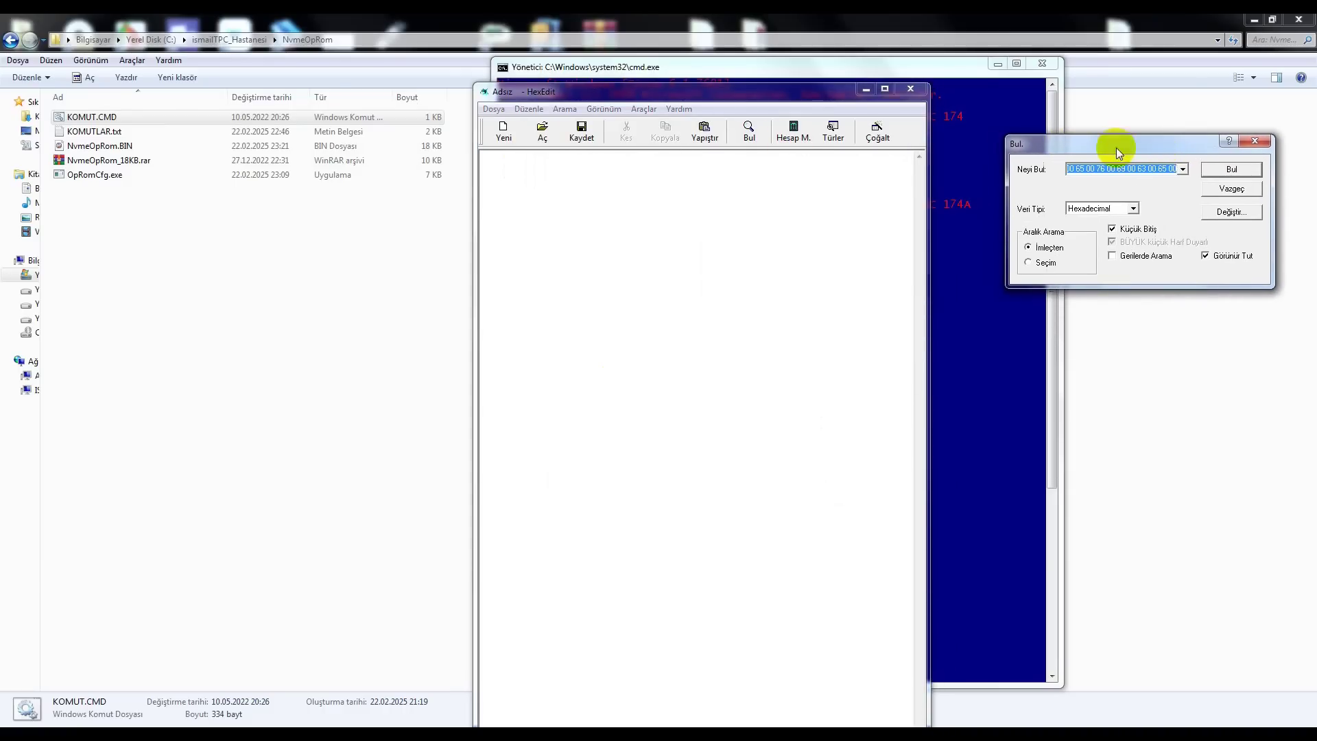
{"action": "left_click_drag", "start_coordinate": [611, 96], "coordinate": [626, 95]}
{"action": "left_click_drag", "start_coordinate": [75, 145], "coordinate": [616, 258]}
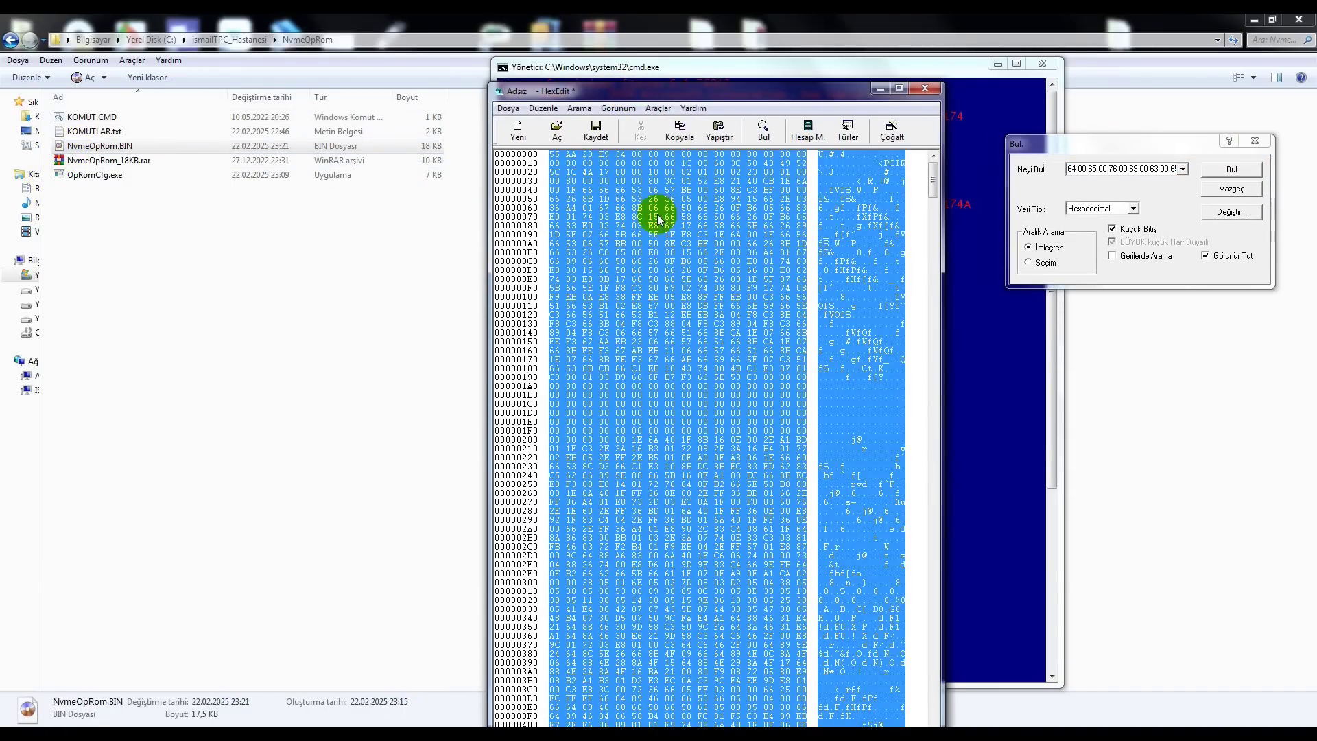
Step: Check the vendor and device ID bytes at the start of row 00000020 in HexEdit
{"action": "left_click", "coordinate": [580, 172]}
{"action": "left_click_drag", "start_coordinate": [580, 173], "coordinate": [563, 180]}
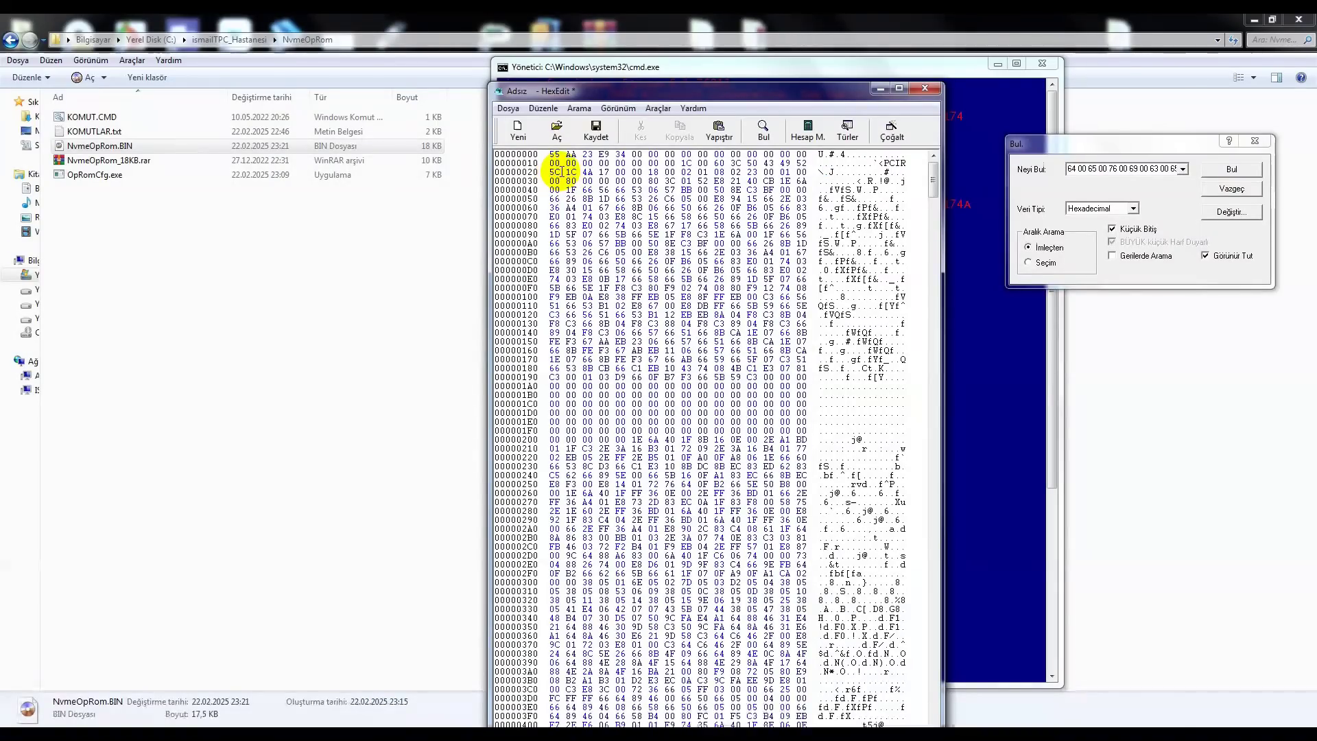
{"action": "left_click", "coordinate": [553, 171]}
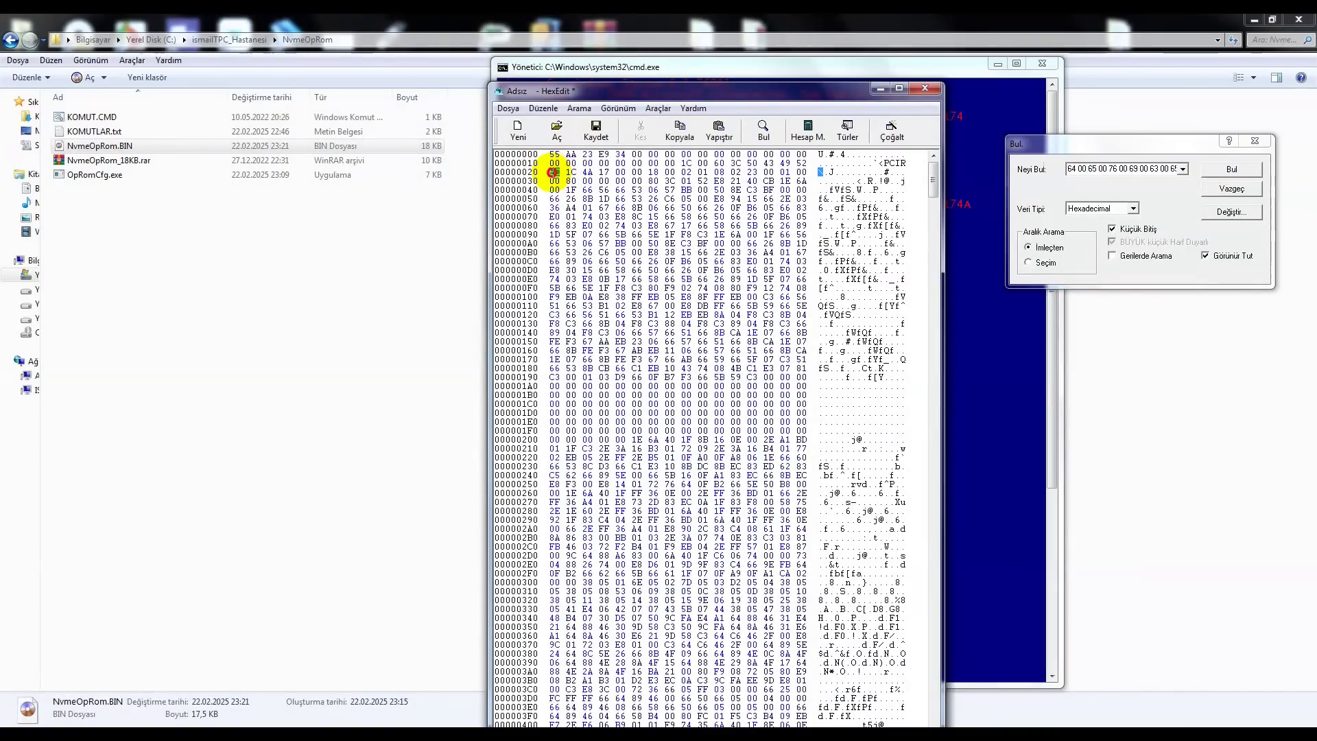
{"action": "left_click", "coordinate": [602, 173]}
{"action": "left_click", "coordinate": [594, 174]}
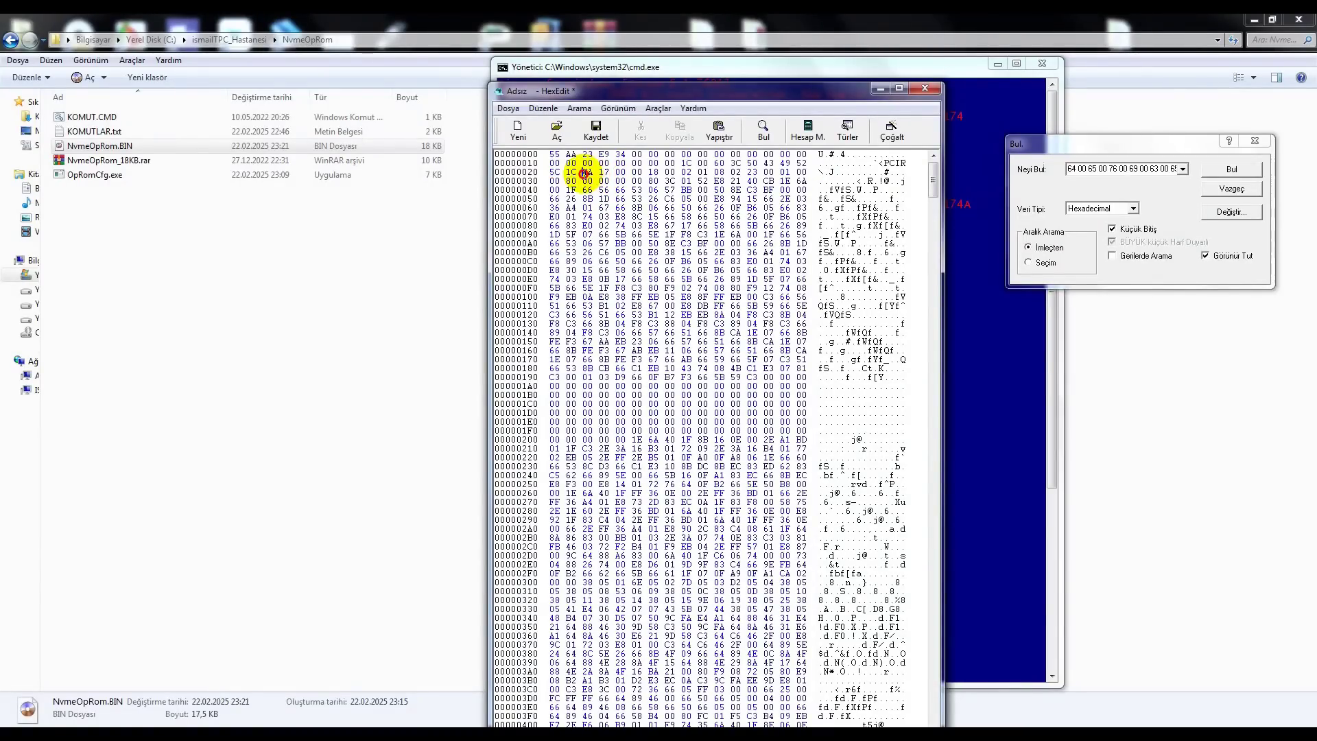
{"action": "double_click", "coordinate": [594, 173]}
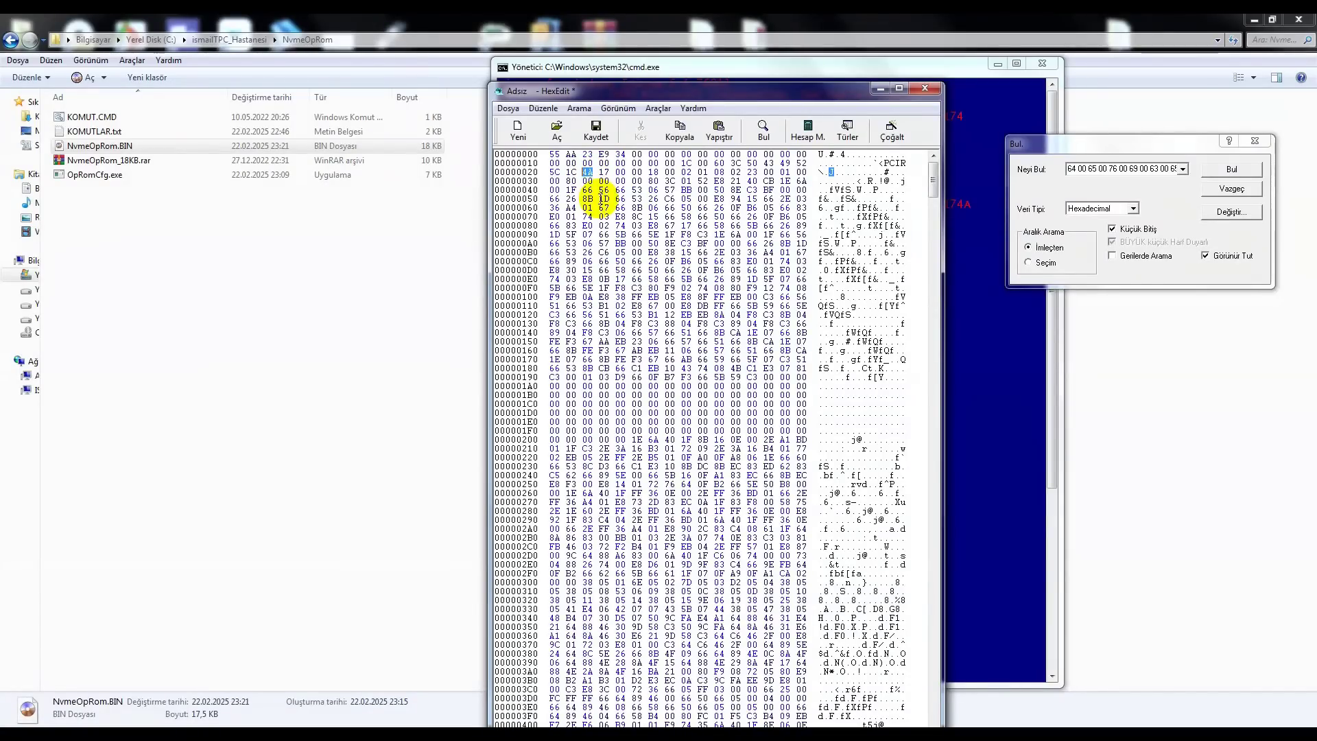
Step: Launch MMTOOL_Türkçe.exe from the ismailTPC_Hastanesi folder and load the BIOS file 1.rom
{"action": "left_click", "coordinate": [250, 350]}
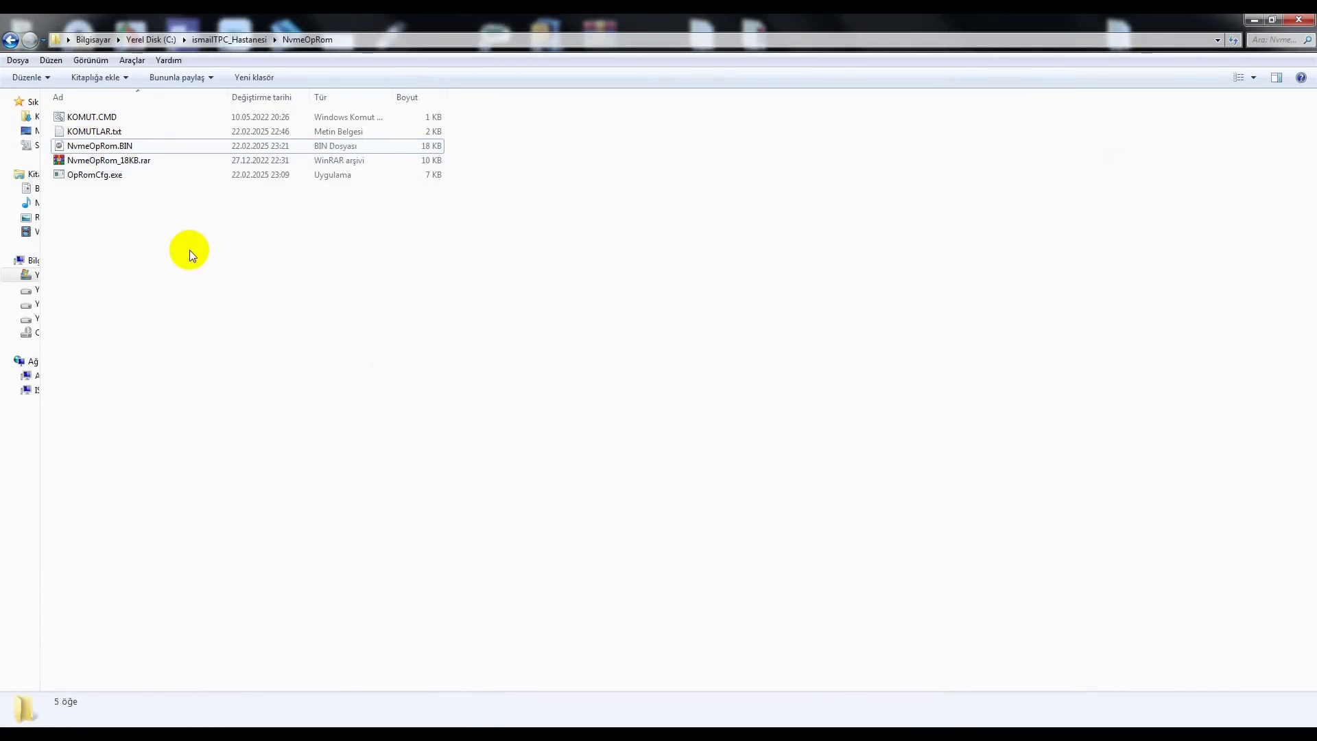
{"action": "key", "text": "BackSpace"}
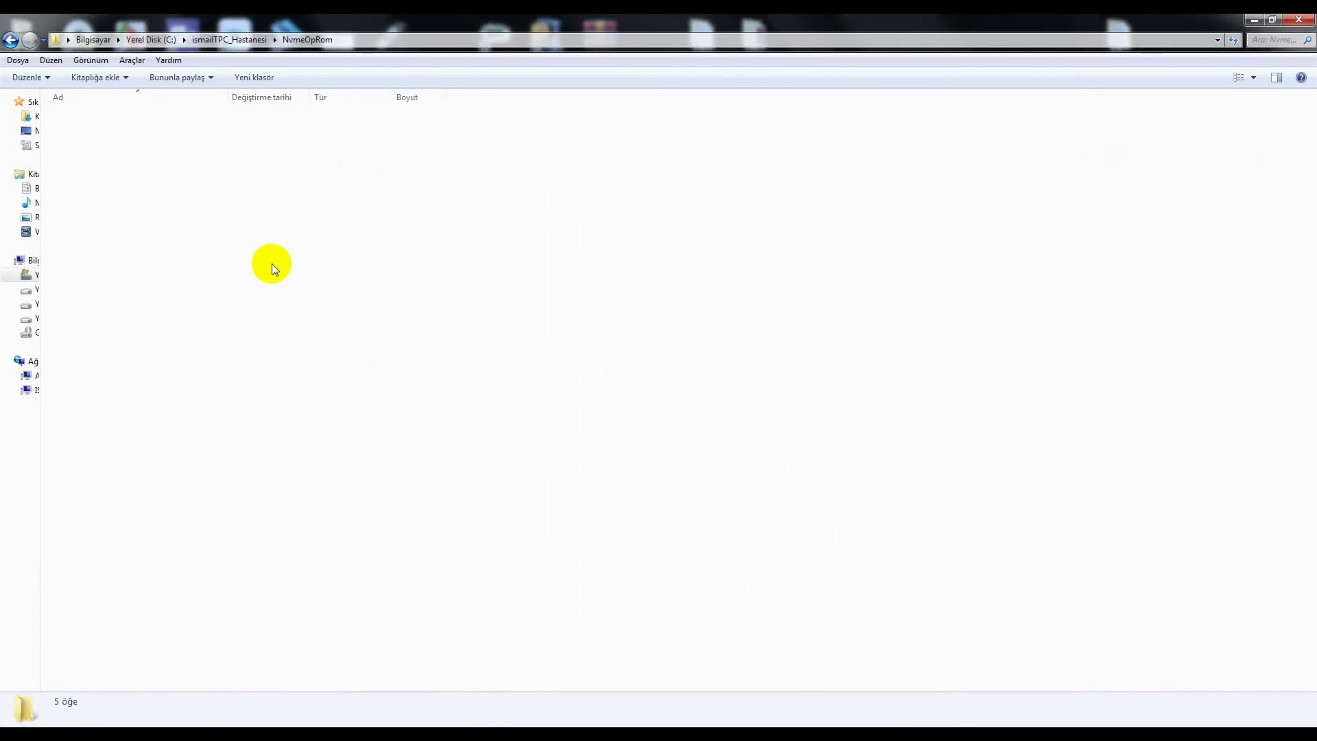
{"action": "left_click", "coordinate": [96, 147]}
{"action": "double_click", "coordinate": [96, 146]}
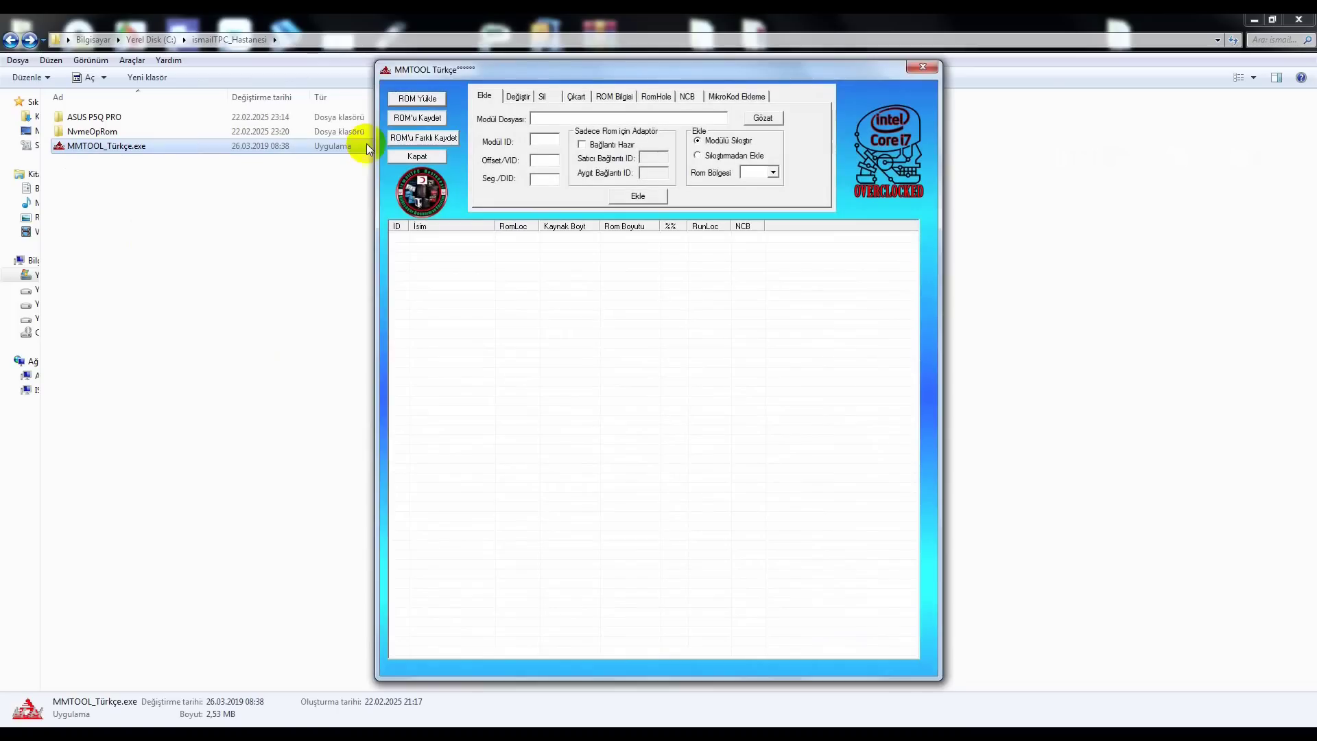
{"action": "left_click", "coordinate": [417, 98]}
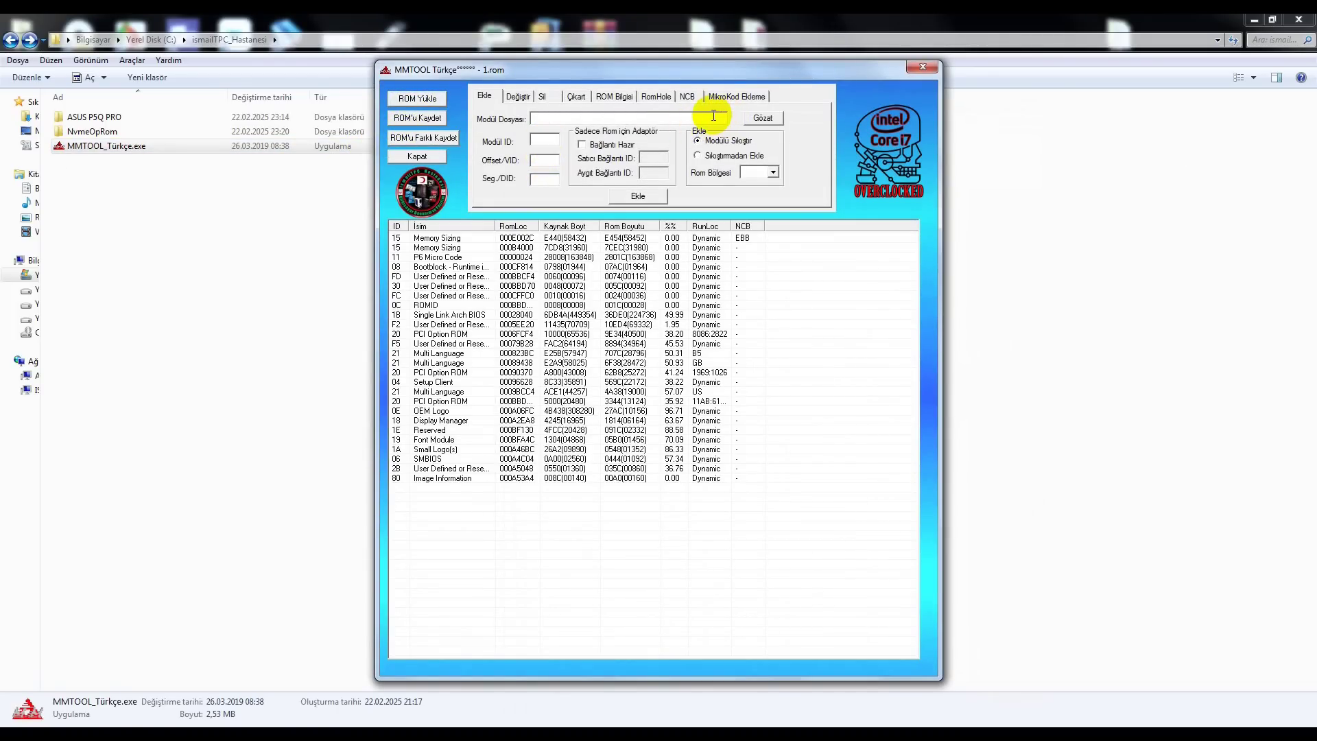
Step: Set the module ID to 20, the vendor ID to 1C5C and the device ID to 174A for insertion, consulting KOMUTLAR.txt
{"action": "type", "text": "20"}
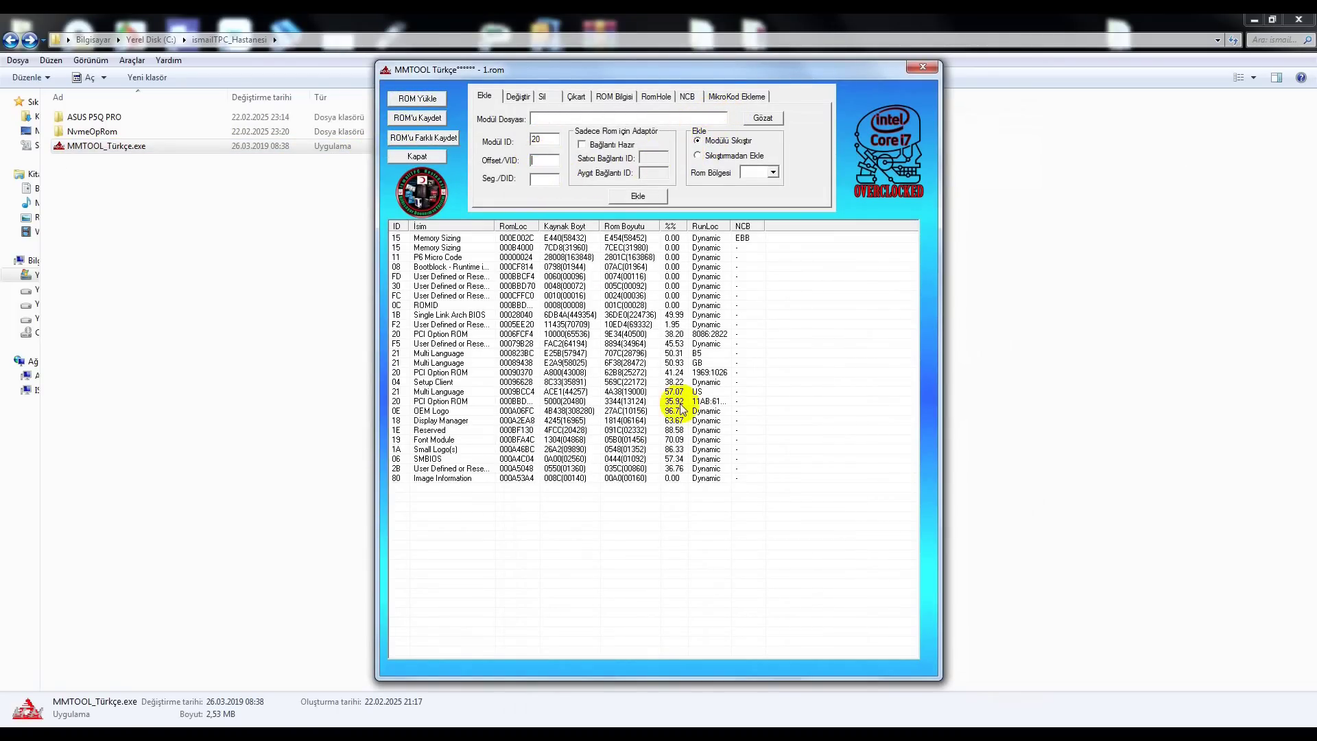
{"action": "left_click", "coordinate": [814, 716]}
{"action": "left_click_drag", "start_coordinate": [919, 225], "coordinate": [954, 153]}
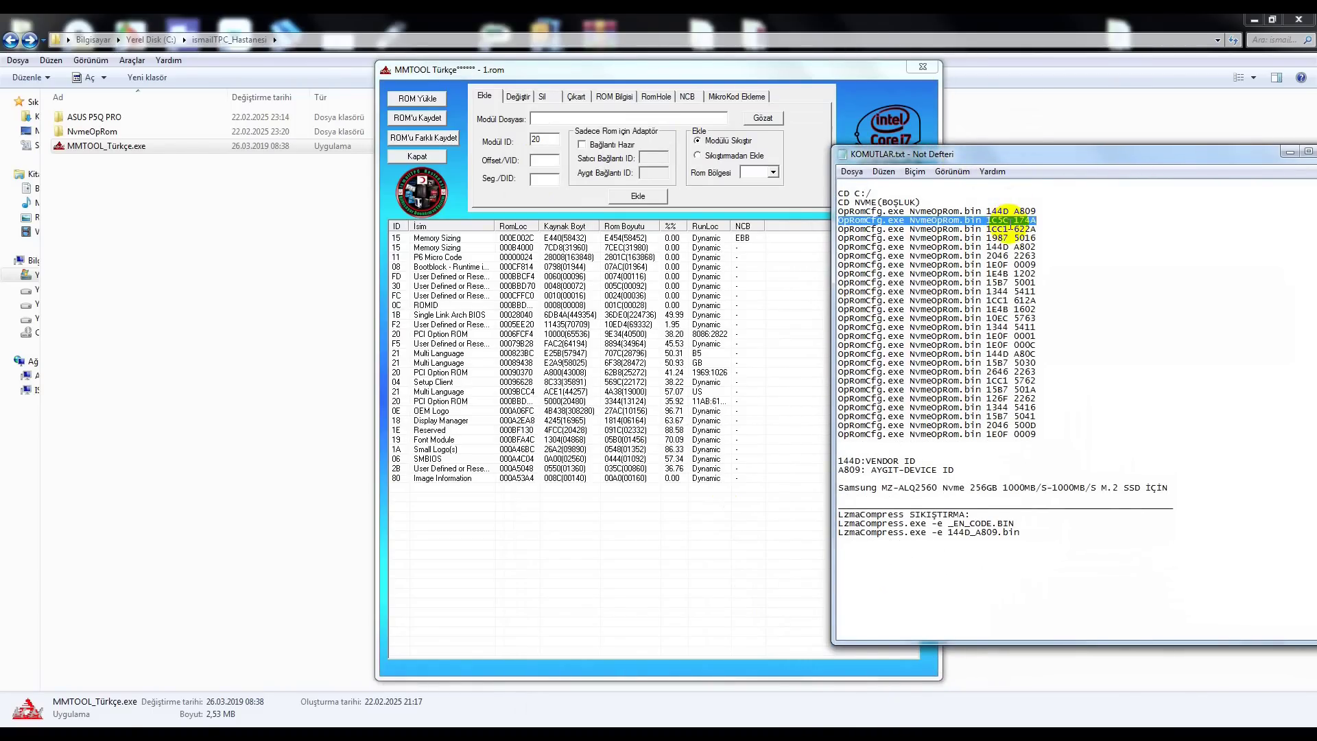
{"action": "left_click", "coordinate": [541, 160]}
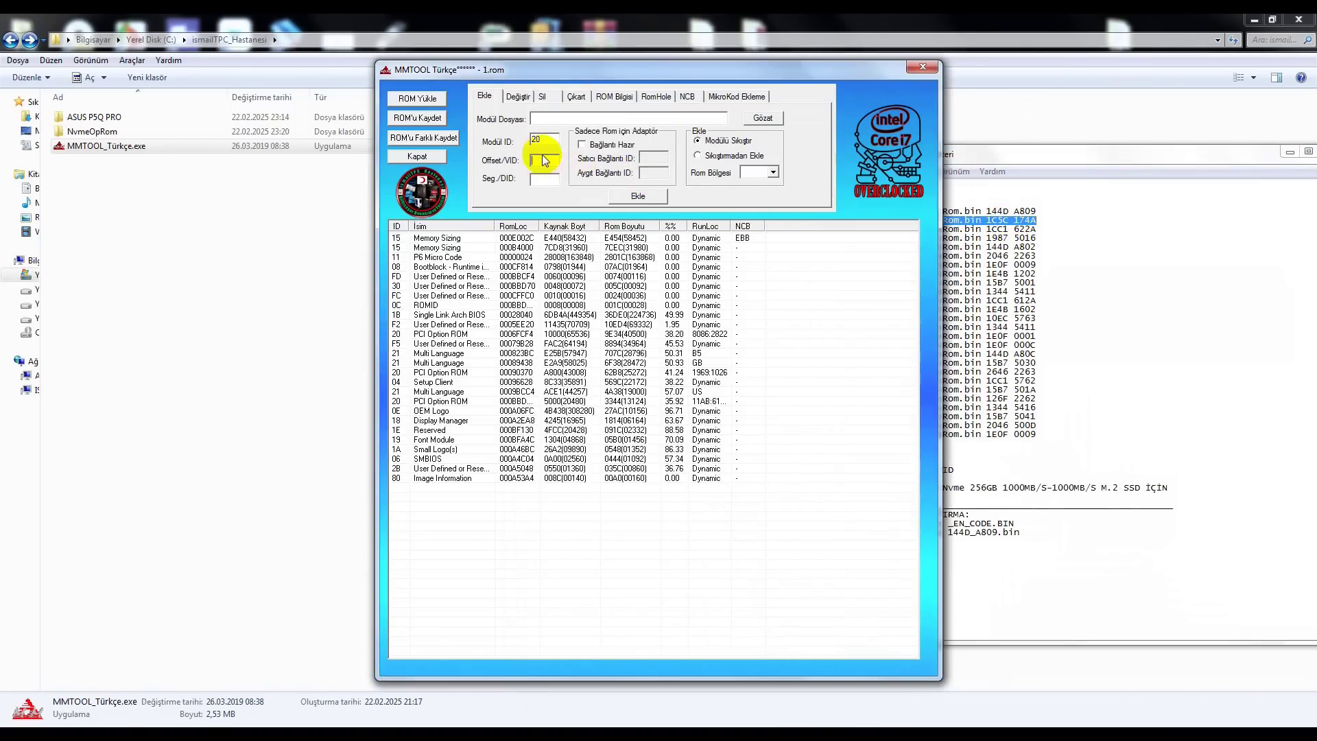
{"action": "type", "text": "1C5C"}
{"action": "left_click", "coordinate": [548, 182]}
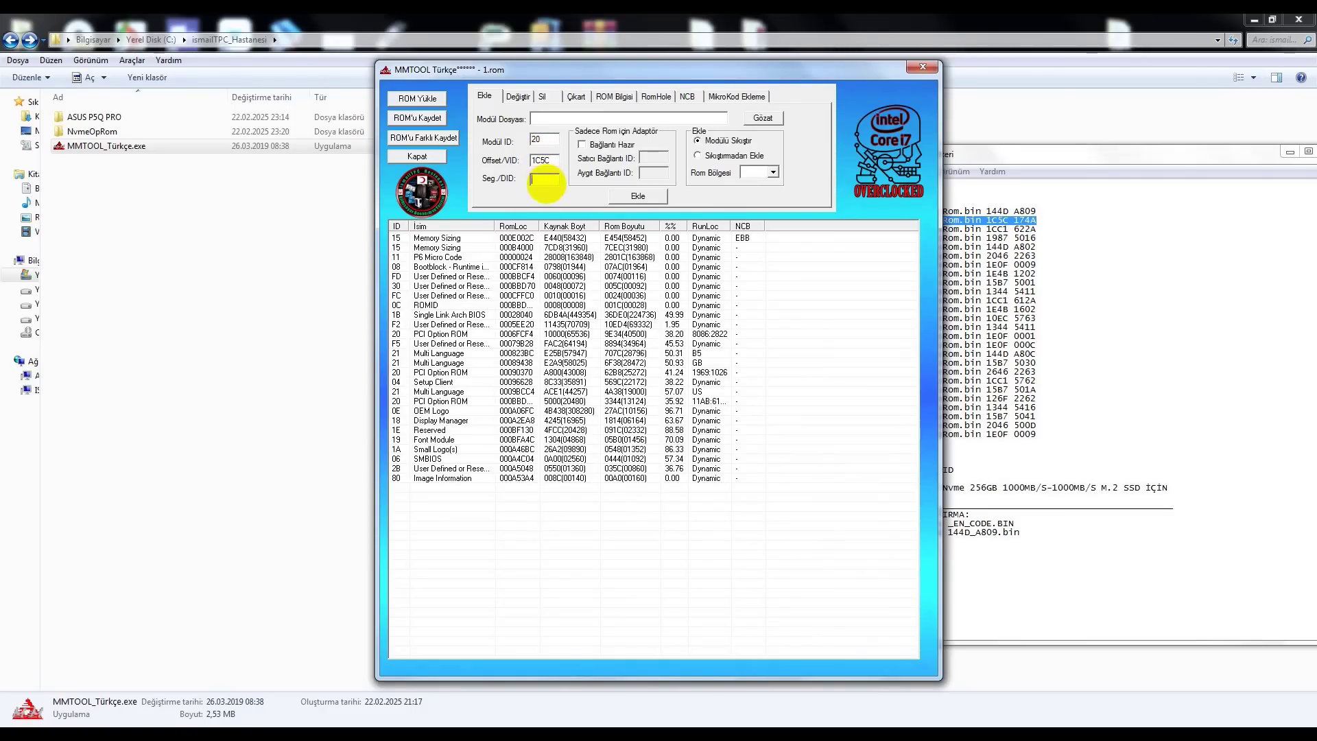
{"action": "type", "text": "174A"}
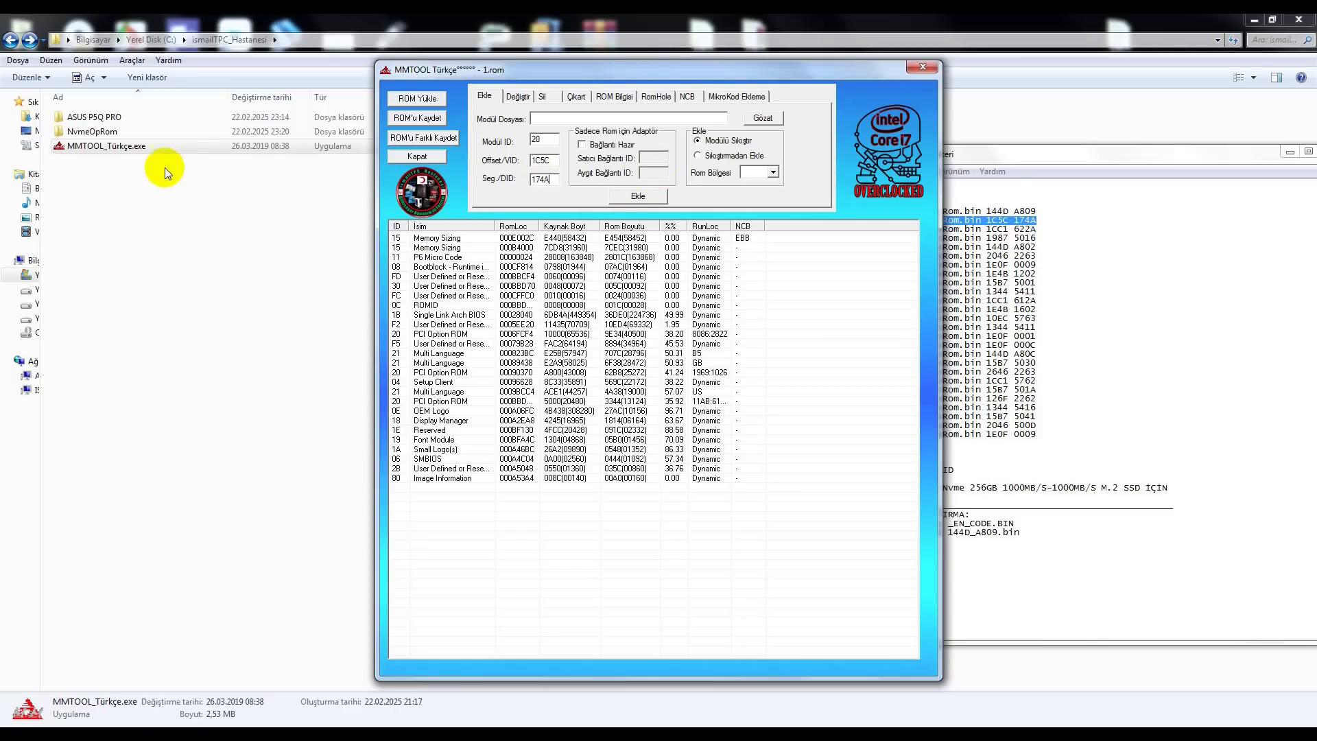
Step: Choose NvmeOpRom.BIN from the NvmeOpRom folder as the module file for insertion in MMTOOL
{"action": "left_click", "coordinate": [97, 133]}
{"action": "double_click", "coordinate": [97, 133]}
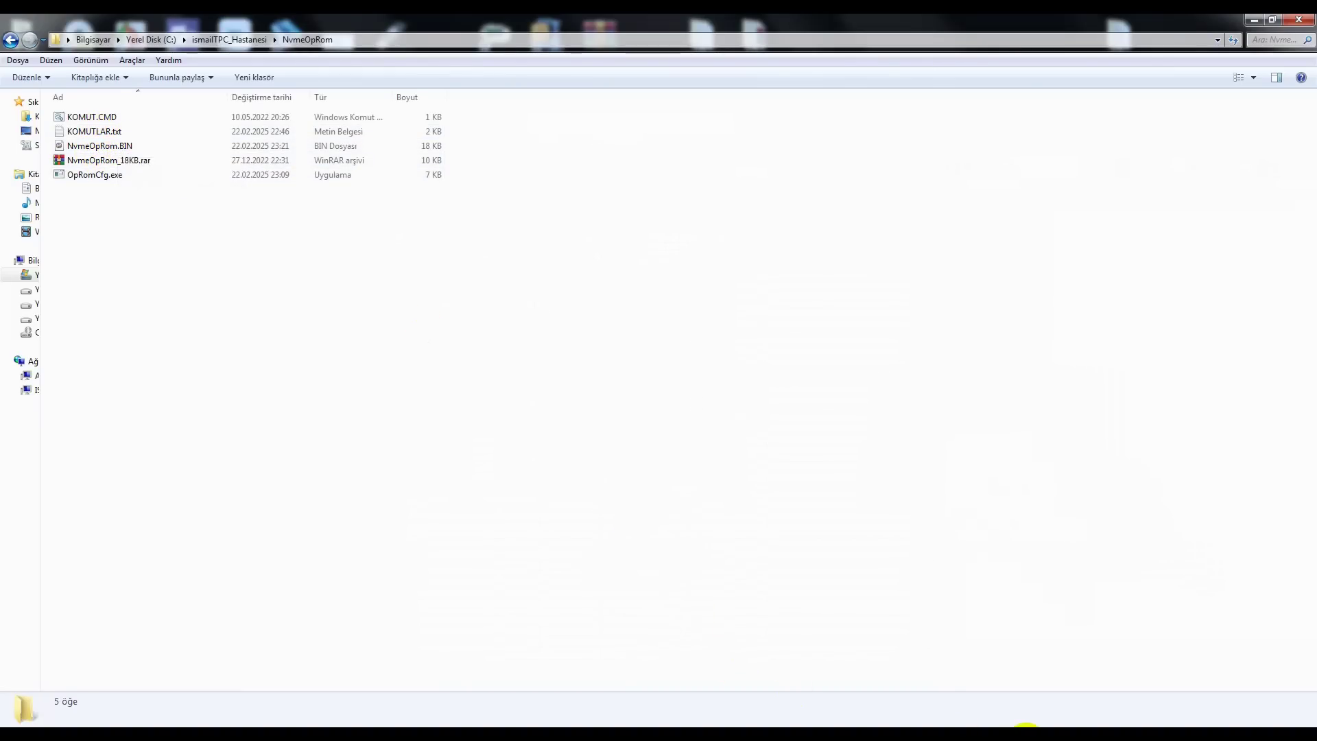
{"action": "key", "text": "alt+Tab"}
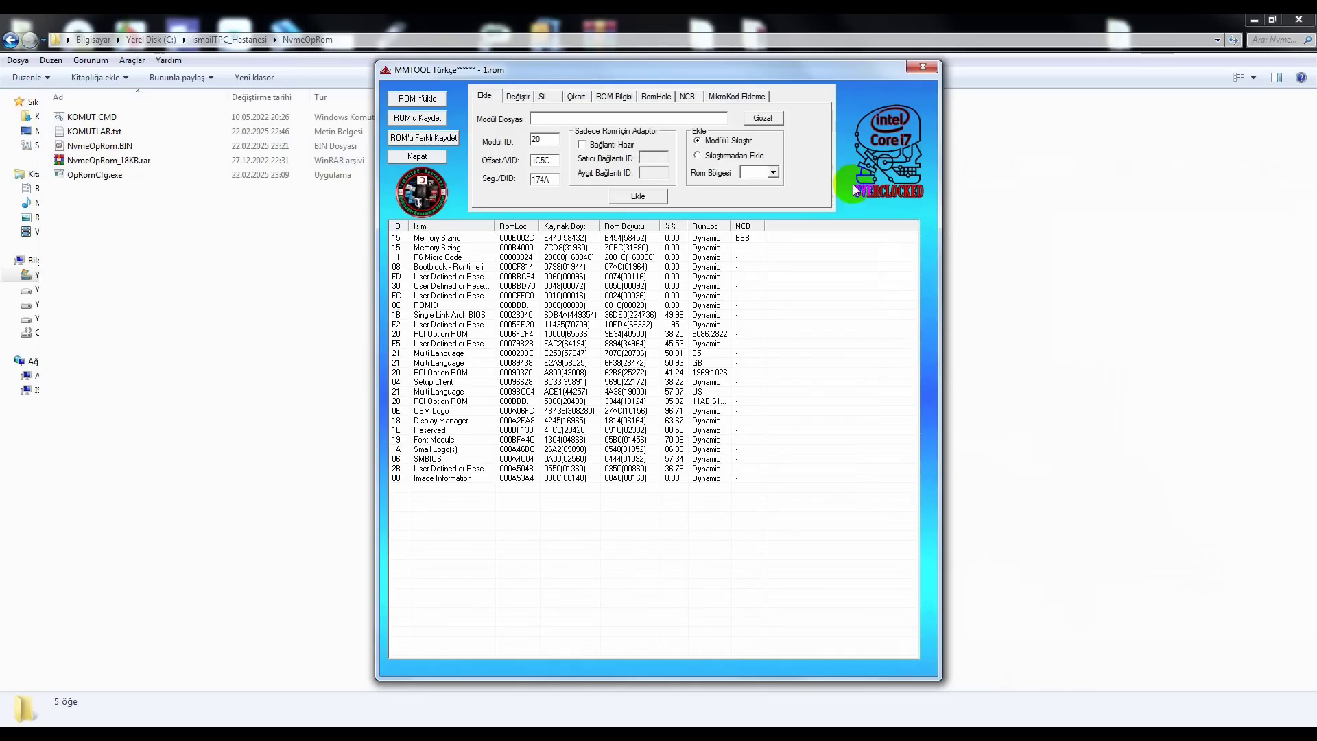
{"action": "left_click", "coordinate": [765, 119]}
{"action": "left_click", "coordinate": [729, 78]}
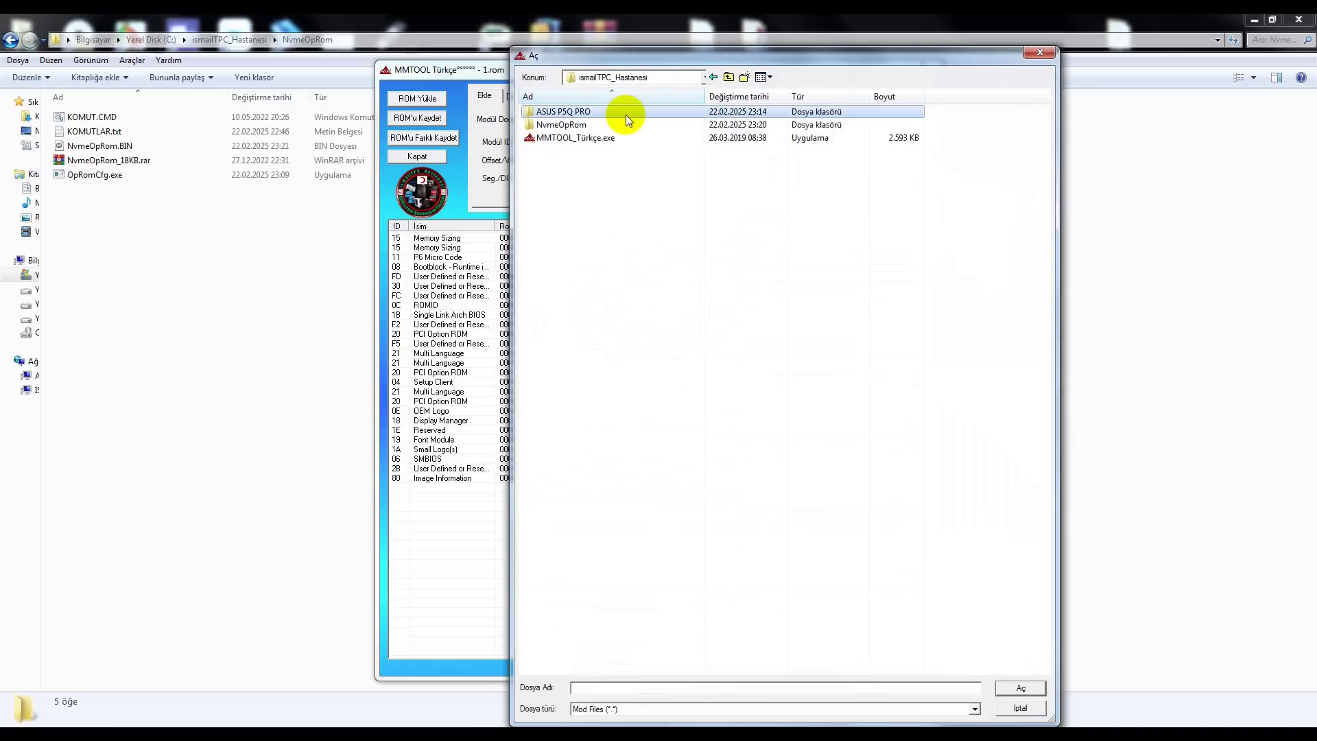
{"action": "double_click", "coordinate": [574, 124]}
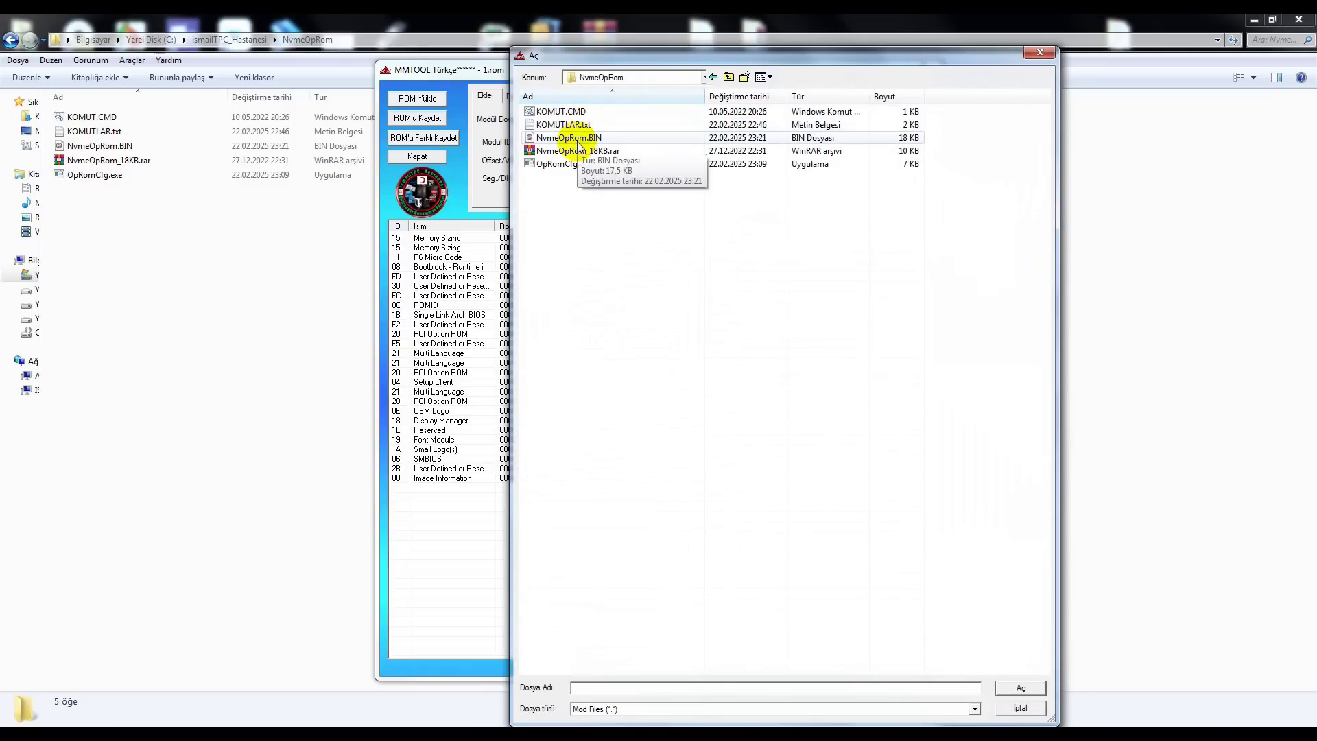
{"action": "double_click", "coordinate": [578, 138]}
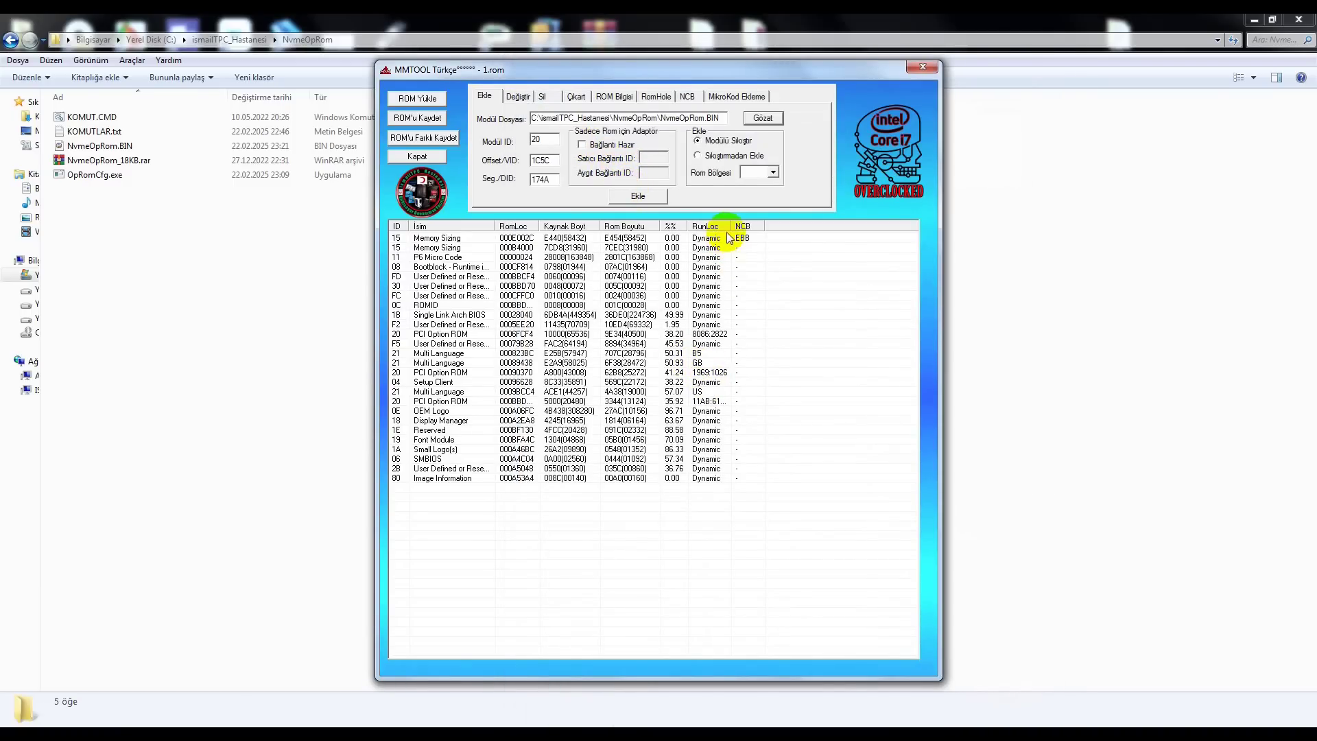
Step: Widen the RunLoc column, insert the chosen NVMe module into 1.rom, and check its 1C5C:174A PCI Option ROM entry
{"action": "left_click_drag", "start_coordinate": [730, 227], "coordinate": [773, 226]}
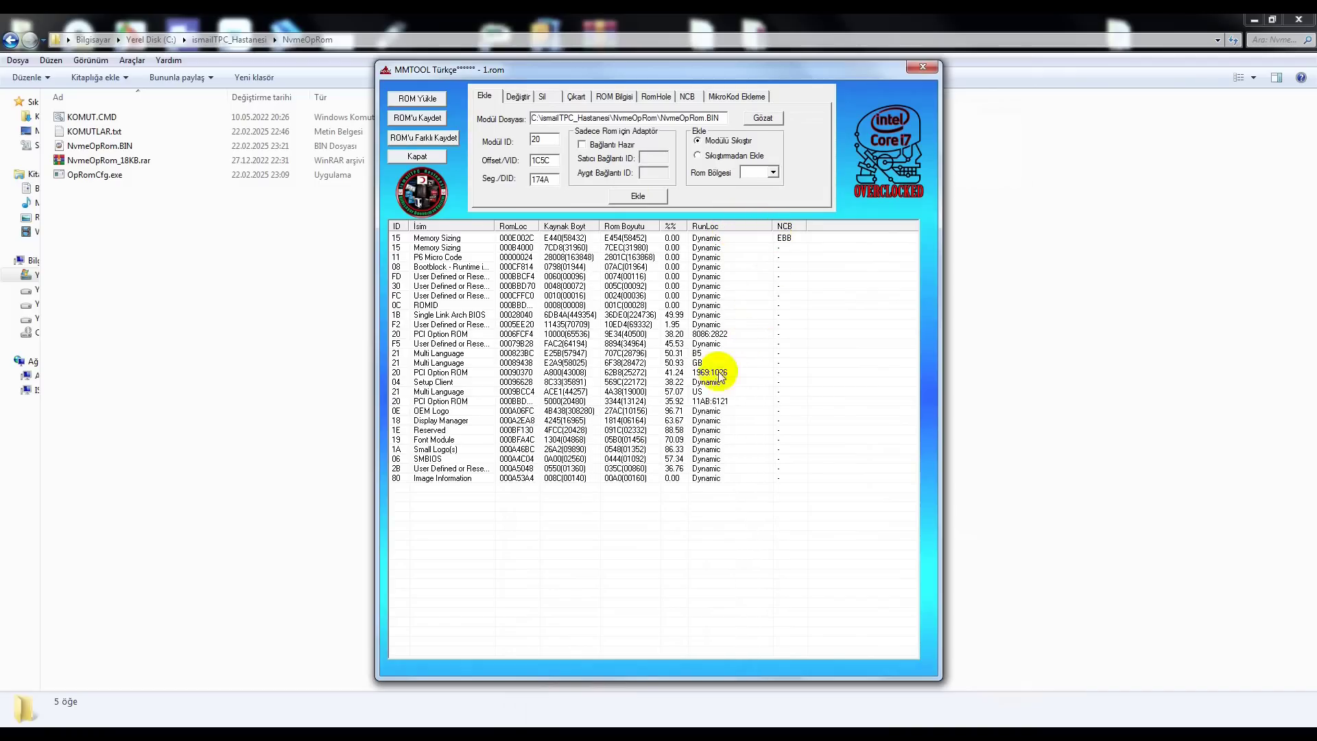
{"action": "left_click", "coordinate": [439, 402]}
{"action": "left_click", "coordinate": [429, 335]}
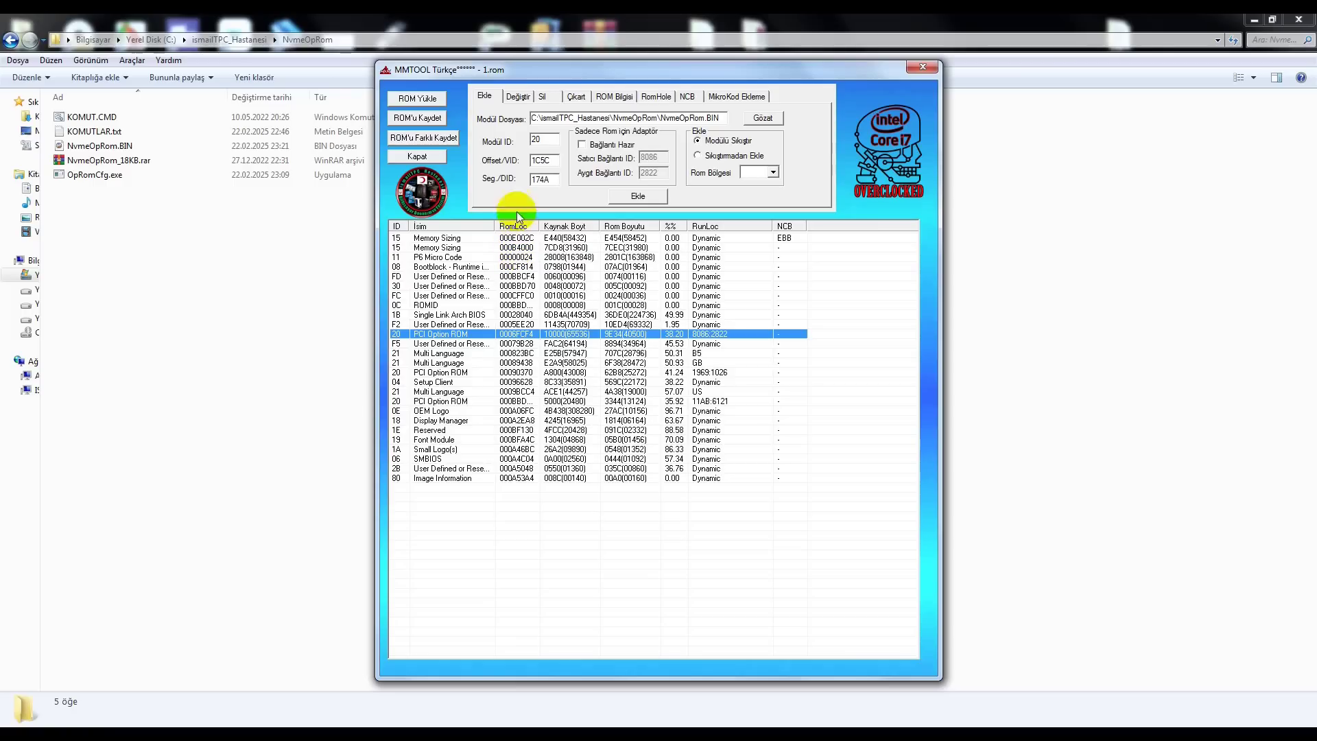
{"action": "left_click", "coordinate": [638, 197]}
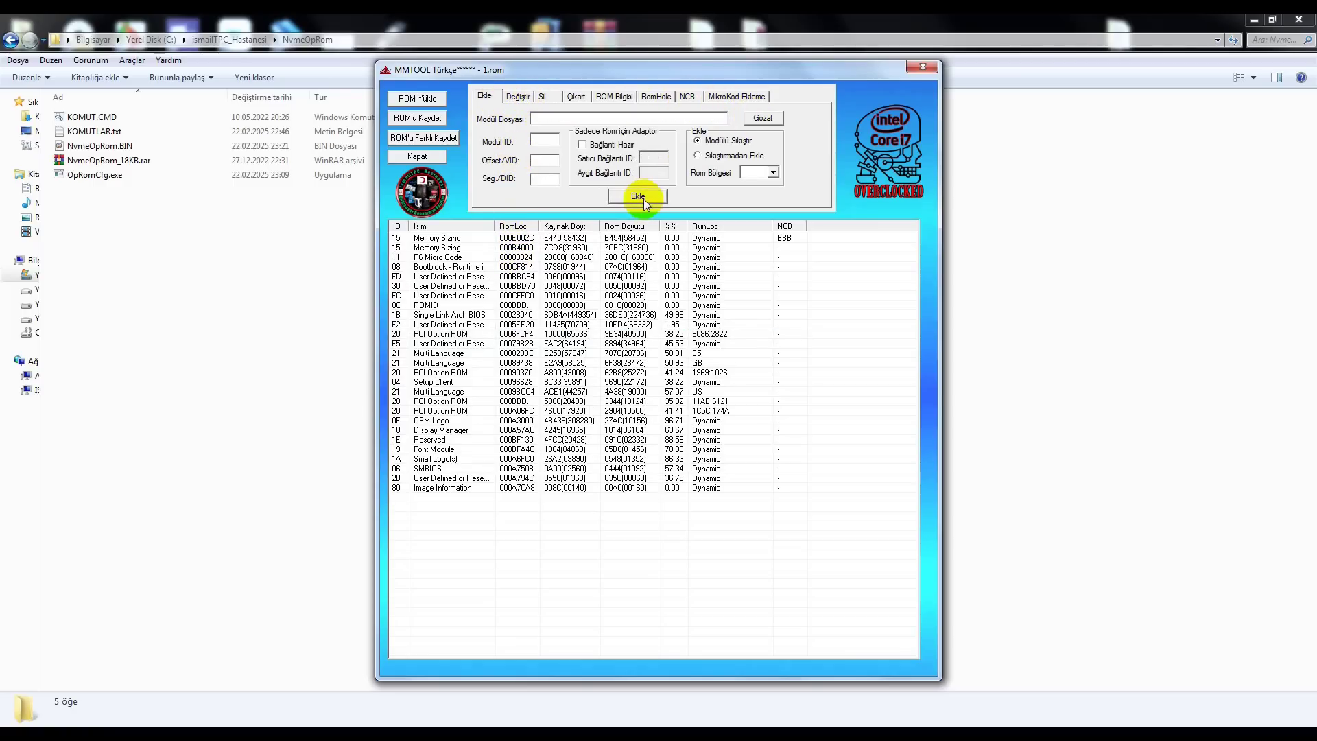
{"action": "left_click", "coordinate": [715, 412]}
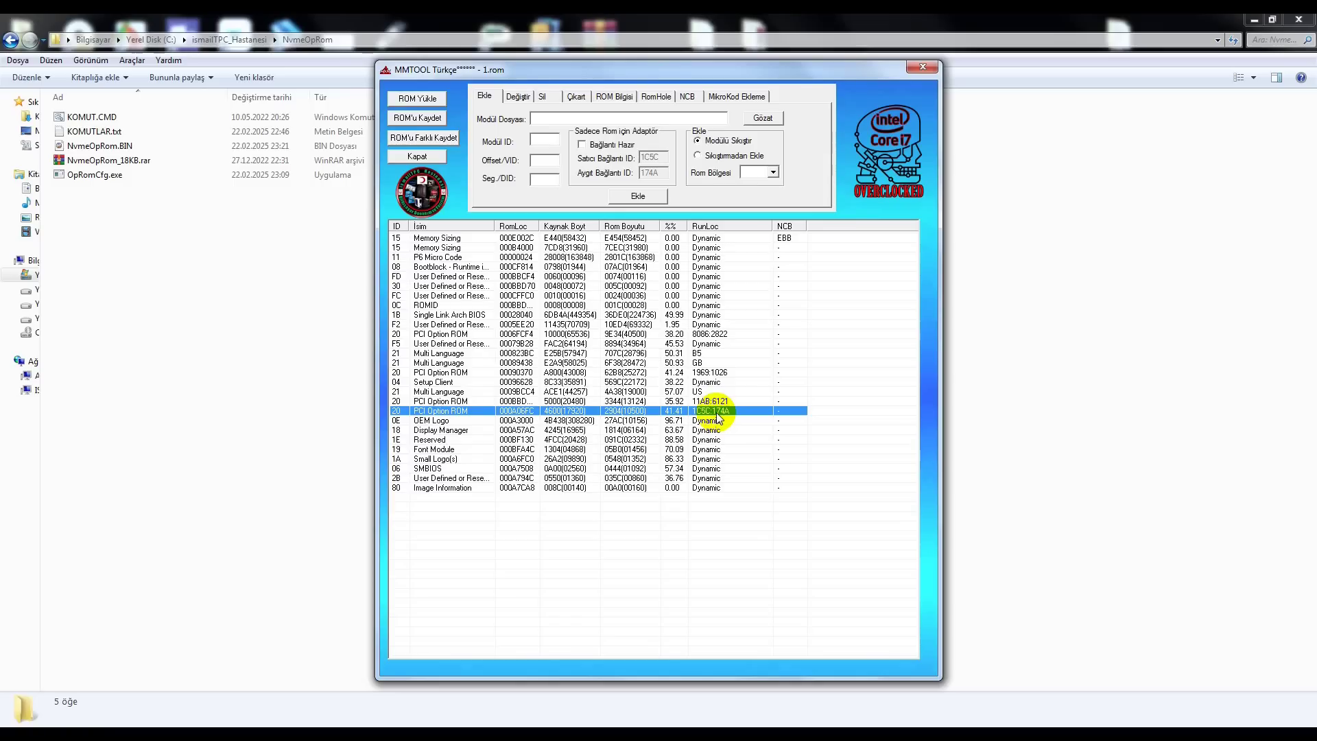
Step: Save the modified BIOS as a new ROM file named 2.NVME_BIOS_MOD in the ASUS P5Q PRO folder
{"action": "left_click", "coordinate": [423, 138]}
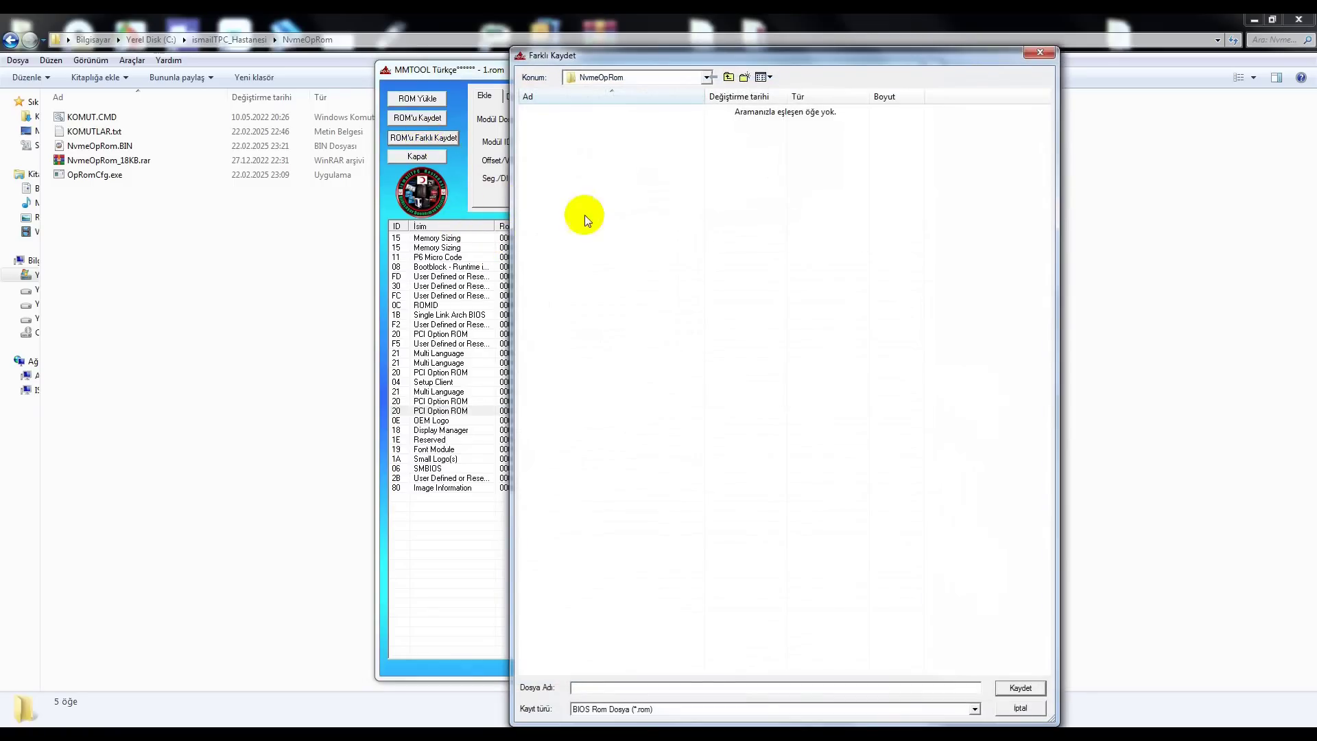
{"action": "left_click", "coordinate": [728, 77]}
{"action": "double_click", "coordinate": [578, 109]}
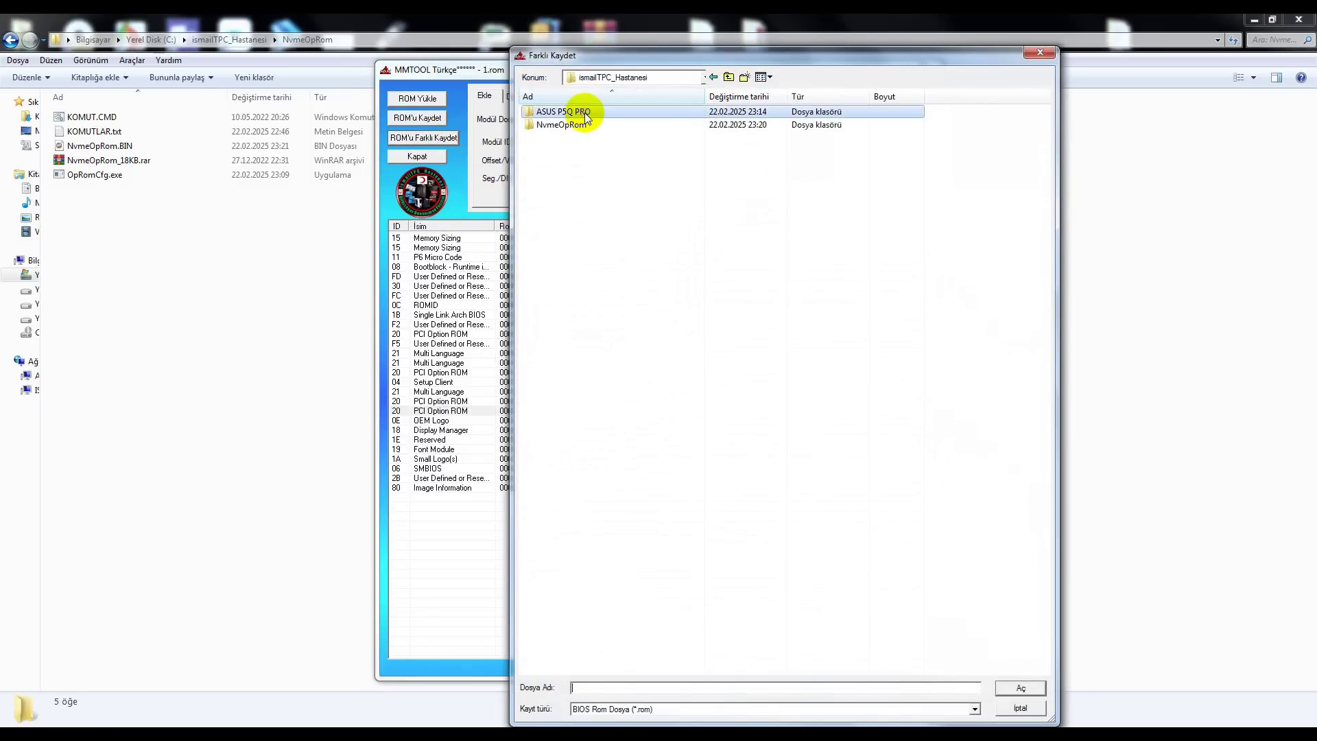
{"action": "left_click", "coordinate": [579, 685]}
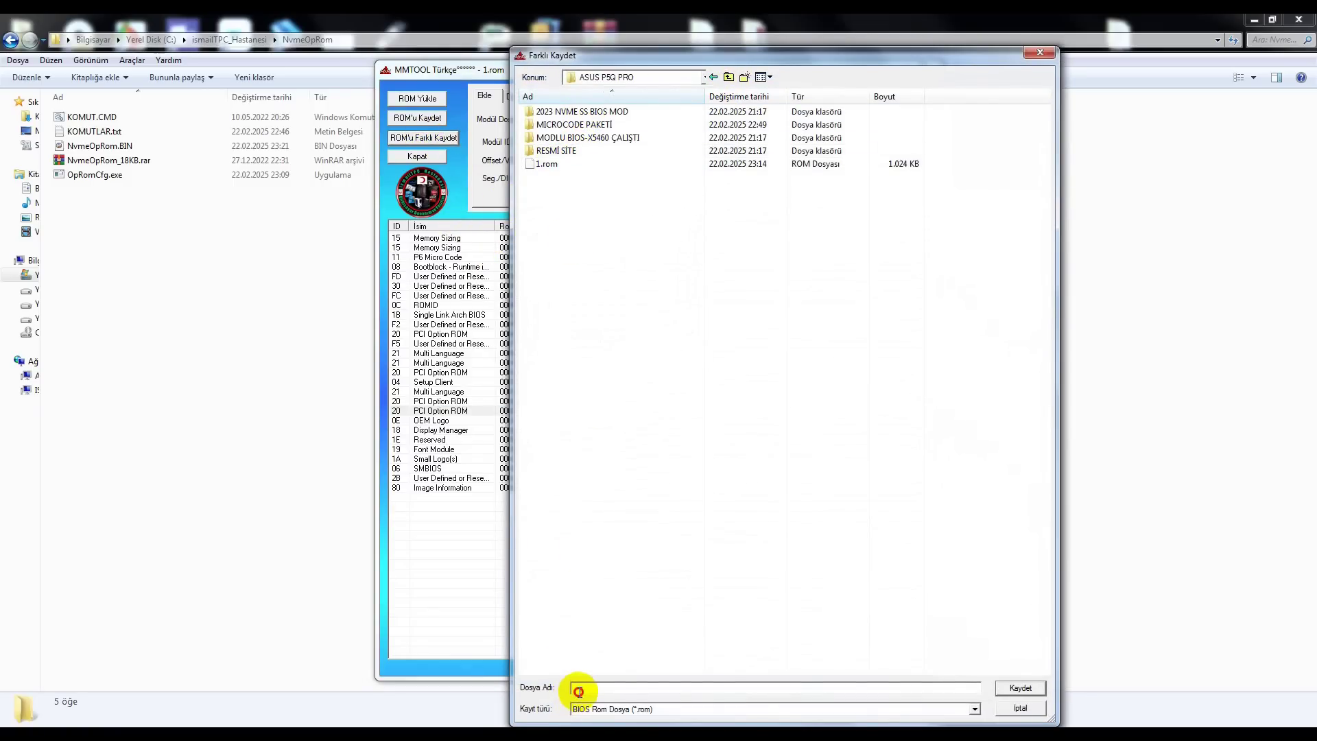
{"action": "type", "text": "2"}
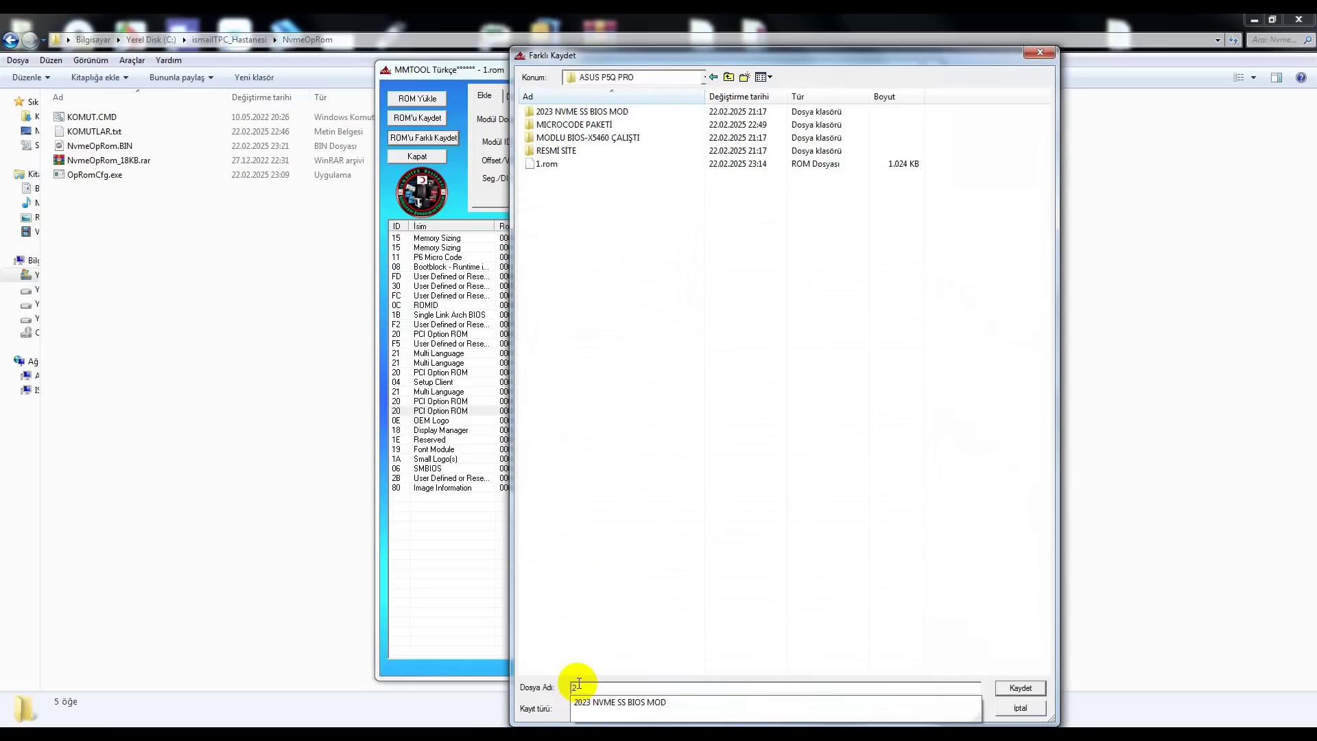
{"action": "type", "text": "-NVM"}
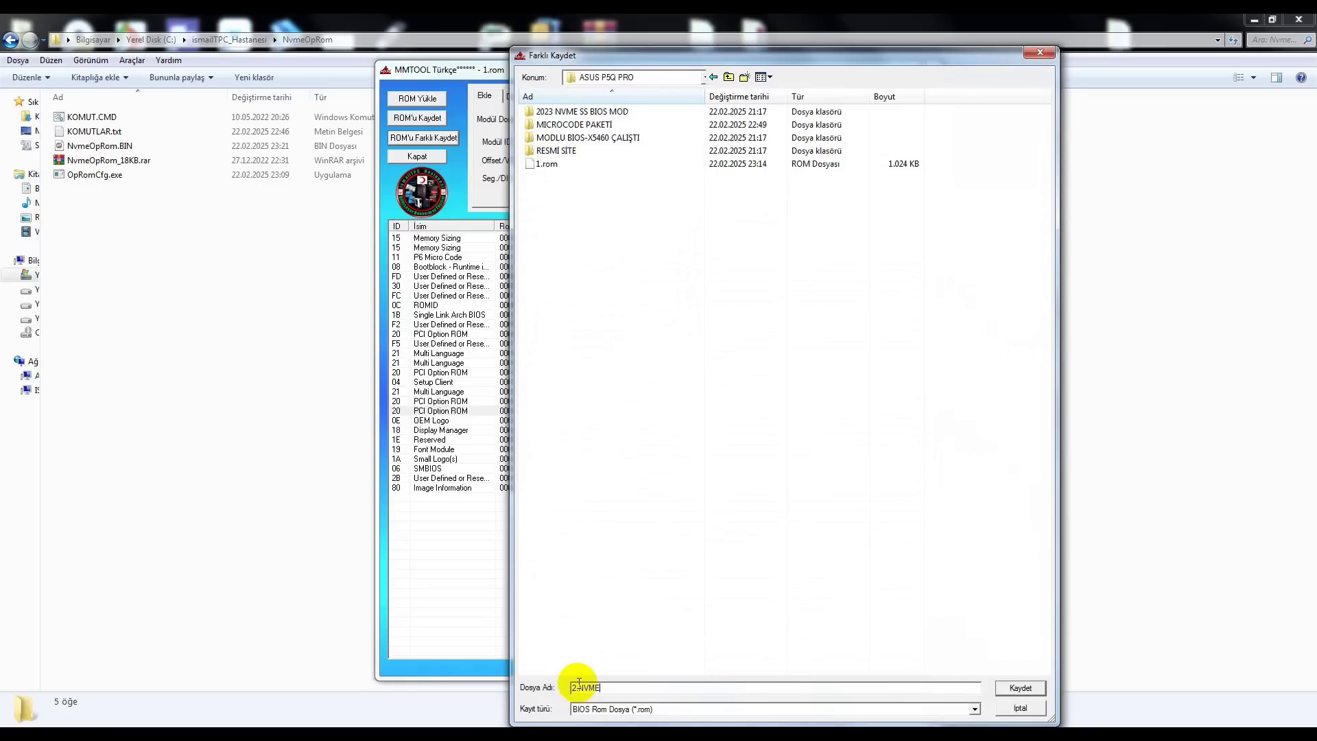
{"action": "type", "text": "EBIOS_MOD"}
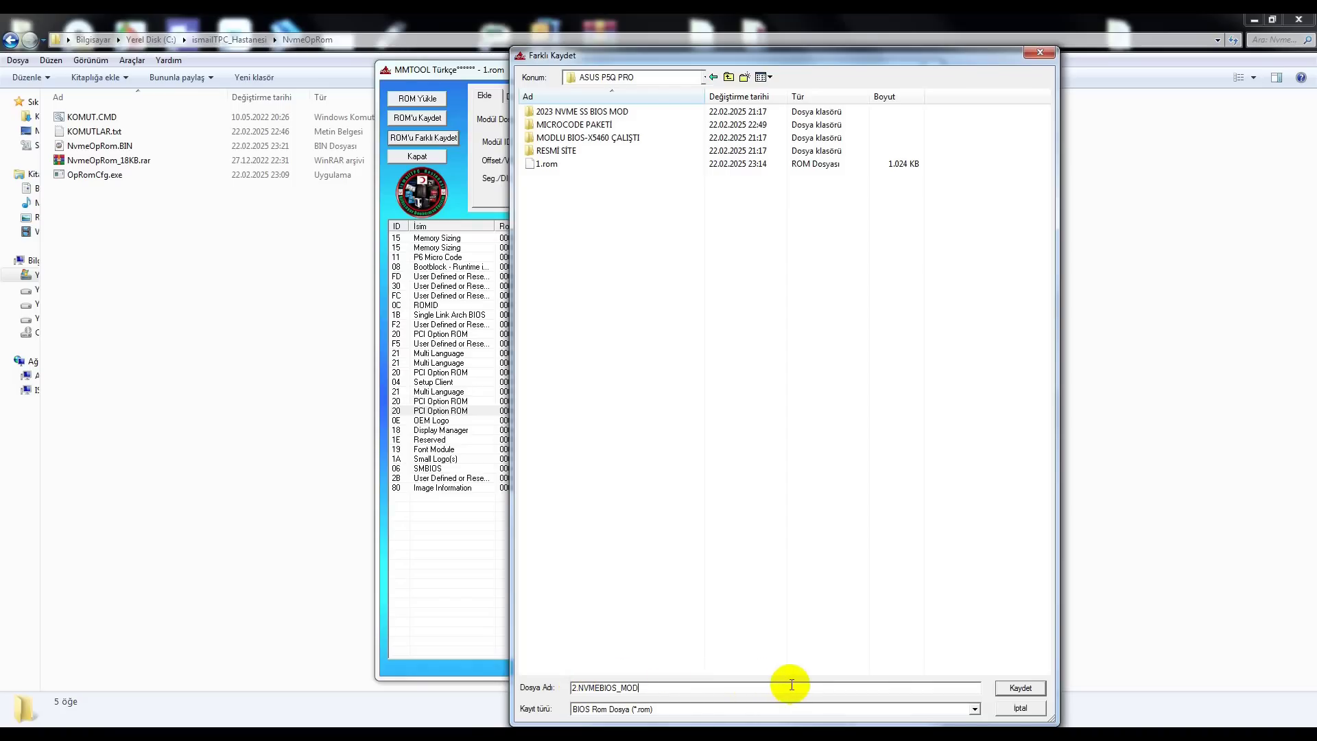
{"action": "left_click_drag", "start_coordinate": [652, 687], "coordinate": [541, 687]}
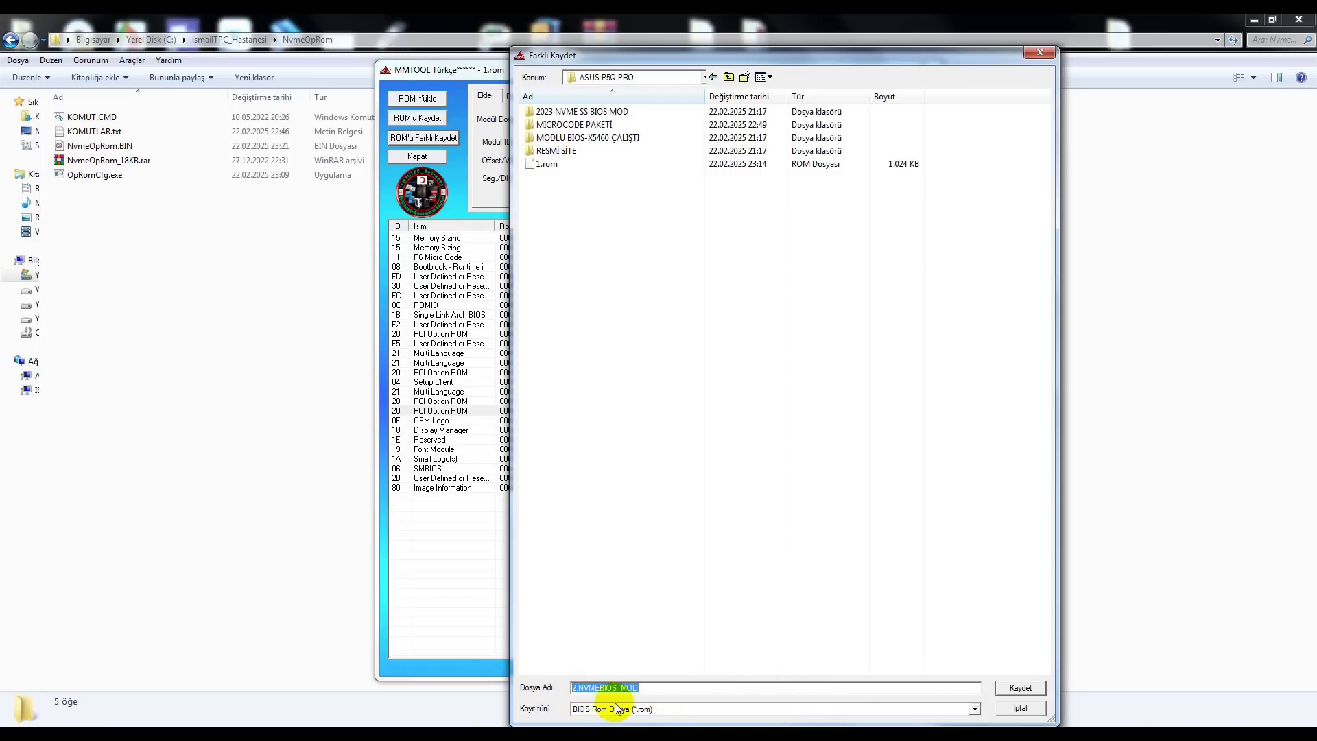
{"action": "left_click", "coordinate": [600, 687]}
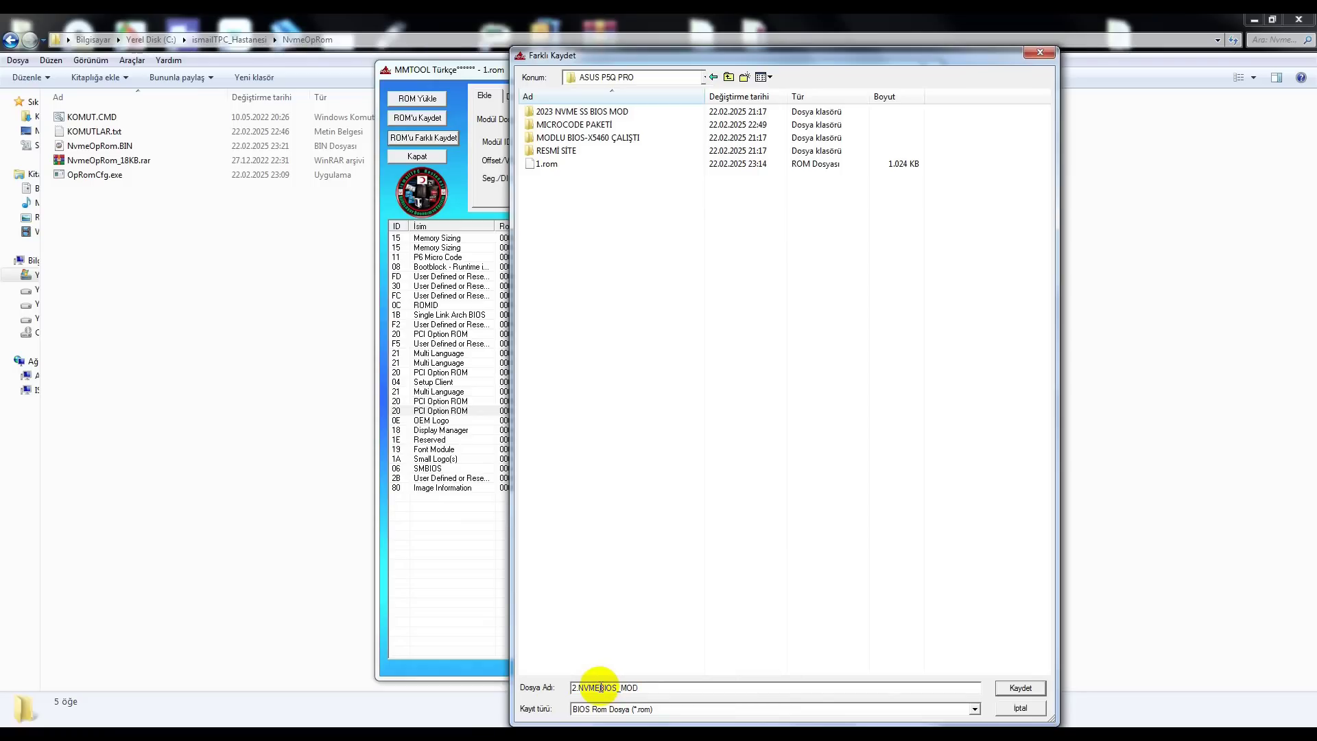
{"action": "type", "text": "_"}
{"action": "left_click_drag", "start_coordinate": [682, 689], "coordinate": [550, 693]}
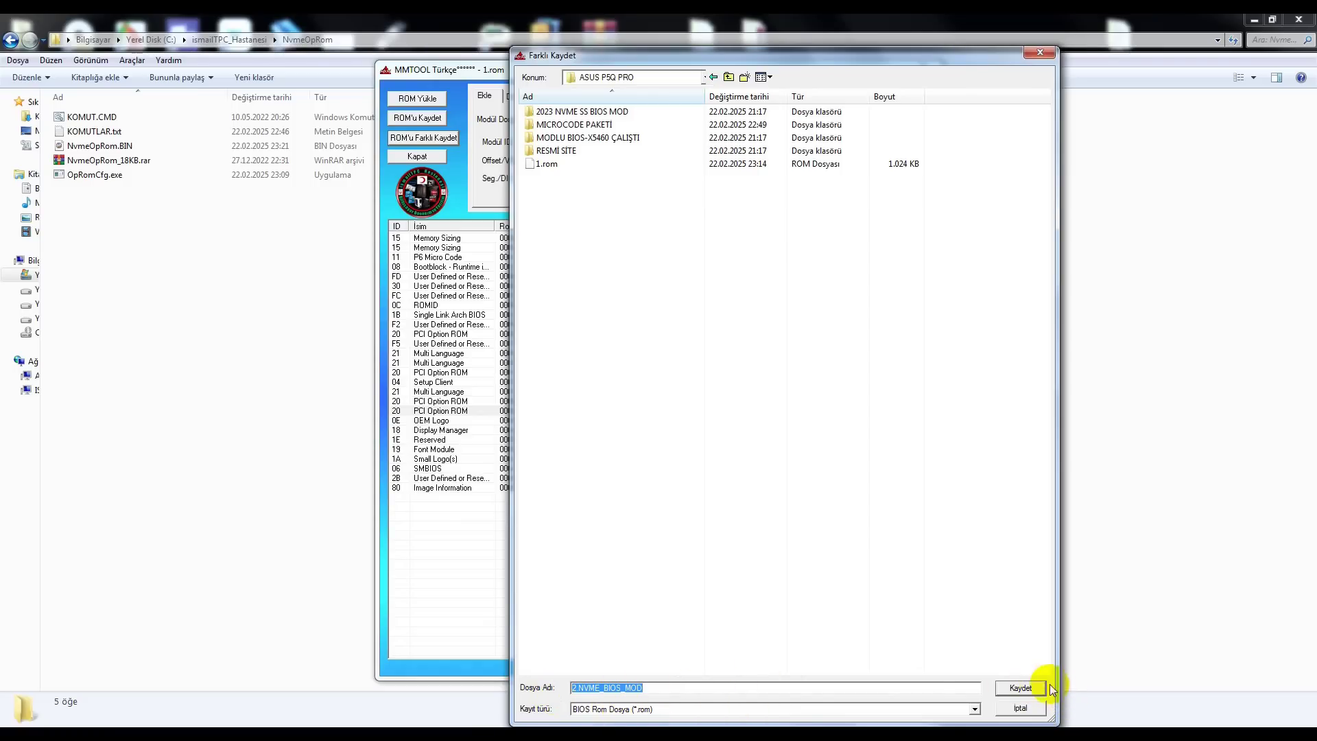
{"action": "left_click", "coordinate": [1019, 685]}
Step: Open the ASUS P5Q PRO folder in the file explorer and rename the newly saved ROM to uppercase 2.NVME_BIOS_MOD
{"action": "left_click", "coordinate": [105, 225]}
{"action": "key", "text": "alt+Left"}
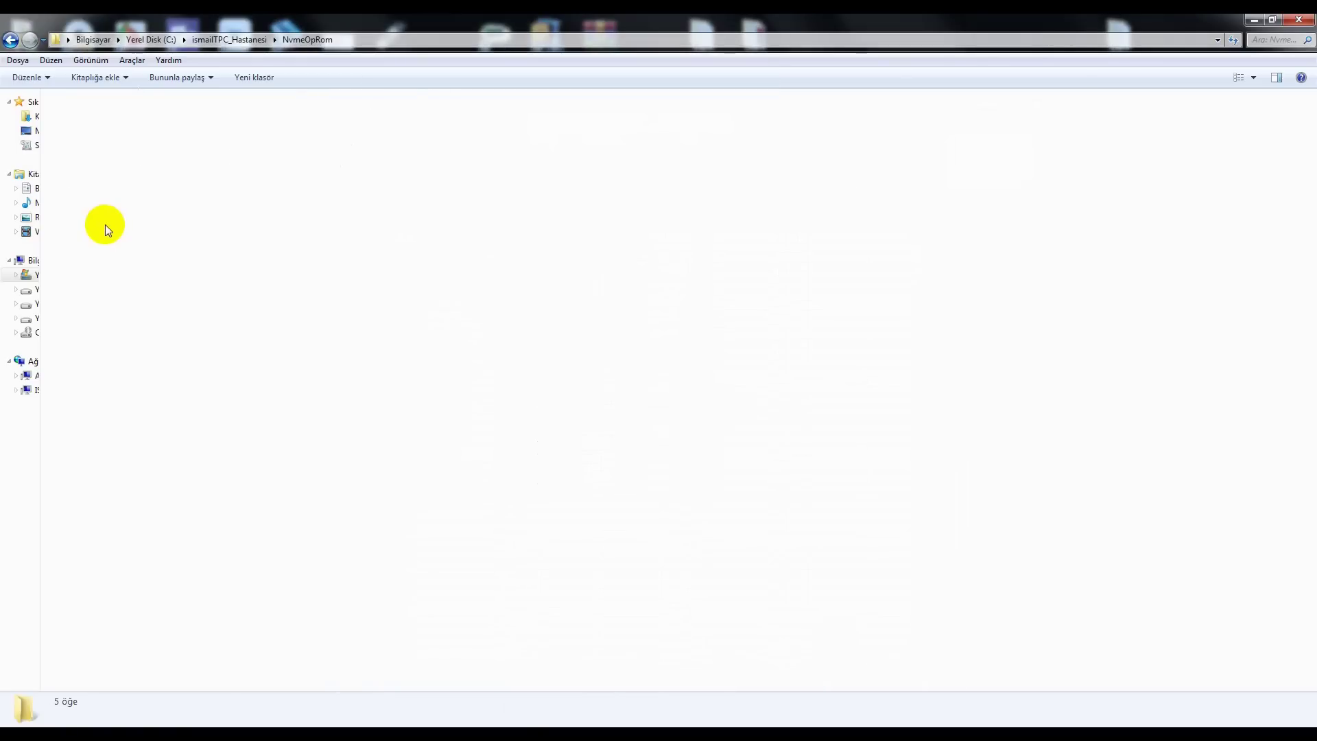
{"action": "double_click", "coordinate": [82, 118]}
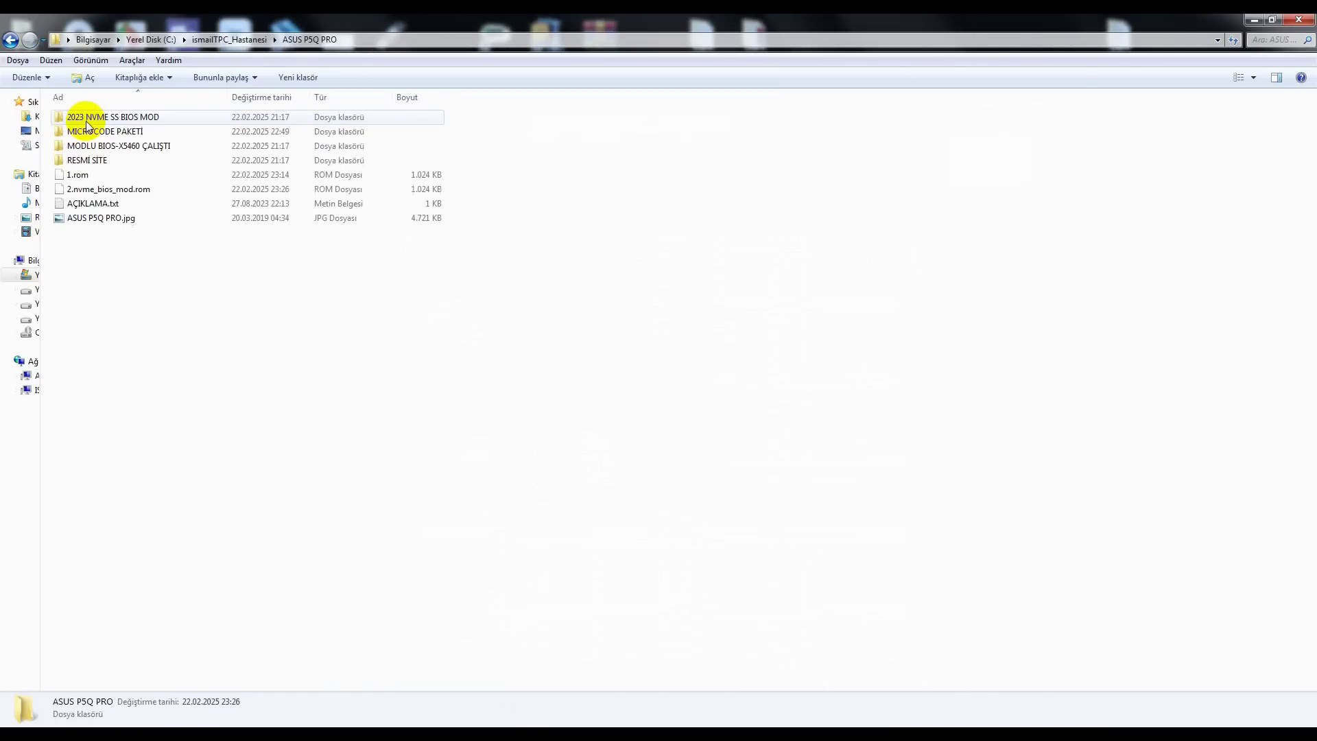
{"action": "left_click", "coordinate": [94, 188]}
{"action": "left_click", "coordinate": [103, 189]}
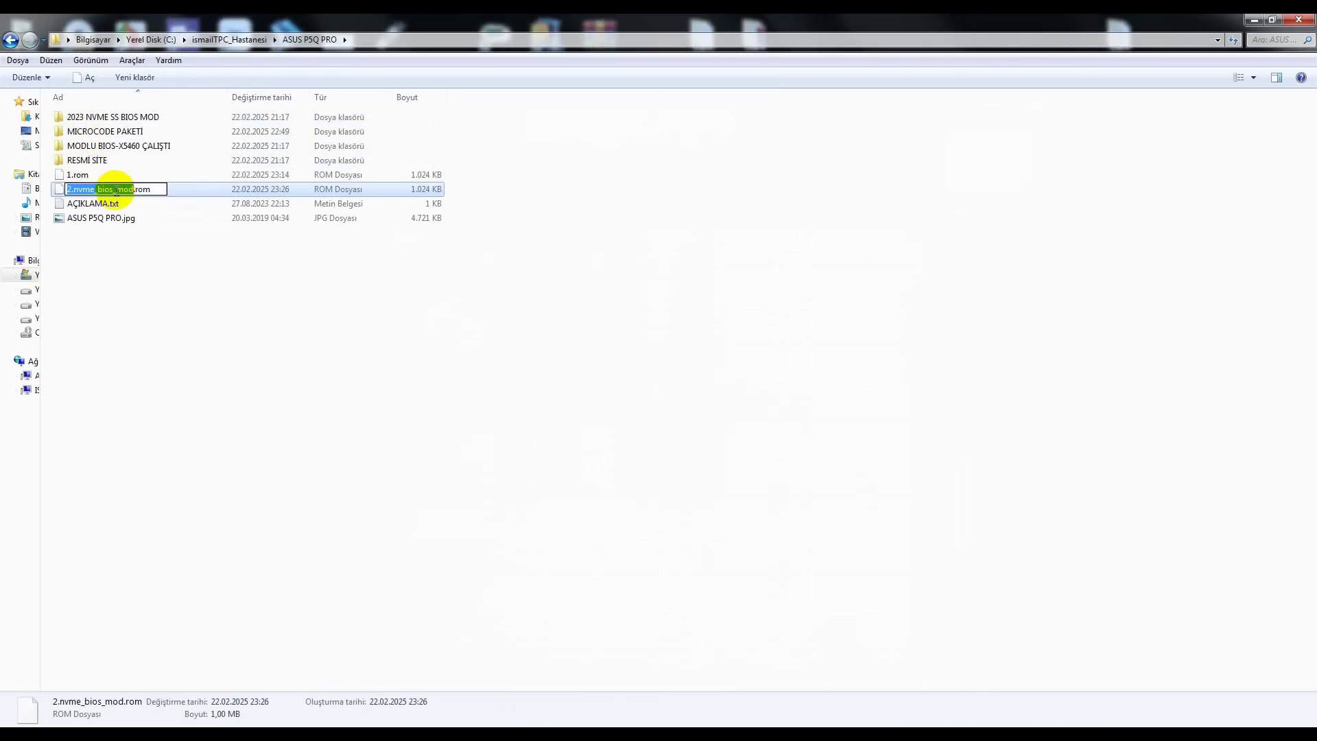
{"action": "type", "text": "2.NVME_BIOS_MOD"}
{"action": "left_click", "coordinate": [137, 265]}
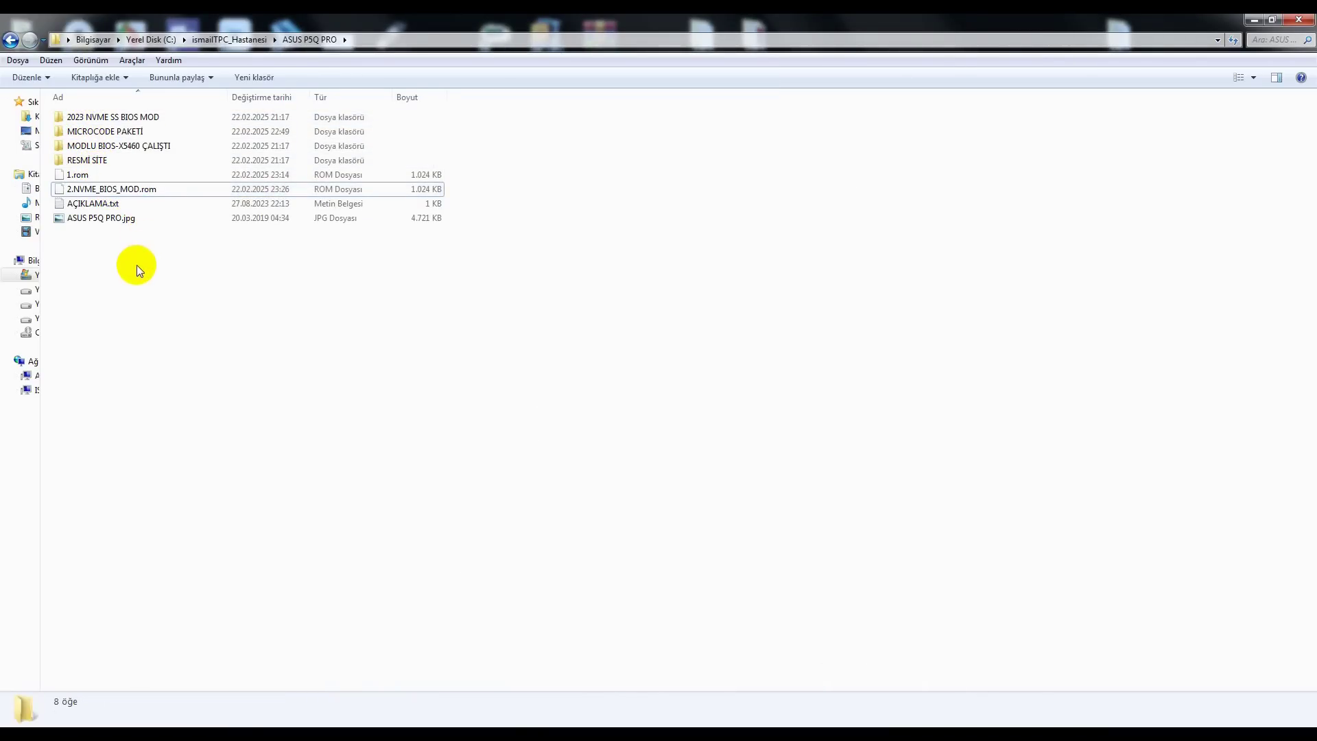
Step: Examine P5Q-ASUS-PRO-2103.ROM and the LOGO800x600.bmp boot logo in the 2023 NVME SS BIOS MOD folder
{"action": "left_click", "coordinate": [126, 189]}
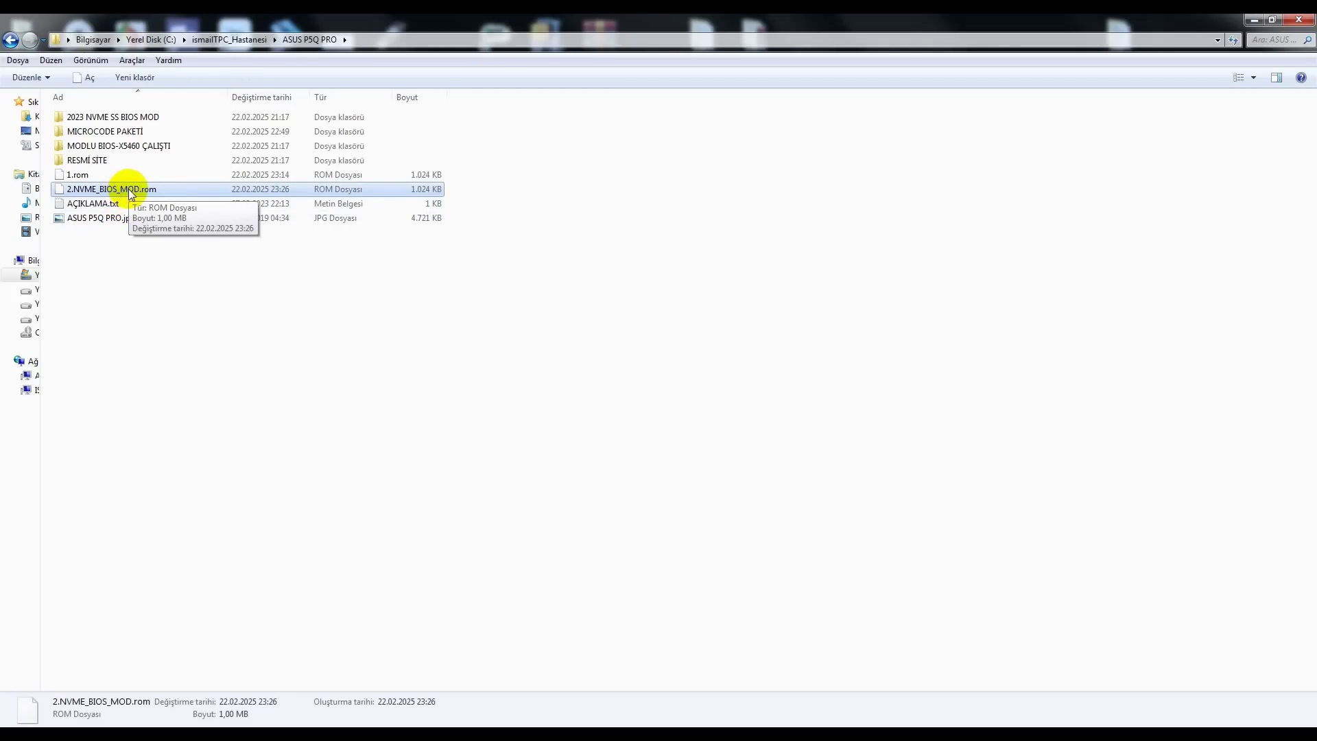
{"action": "left_click", "coordinate": [114, 121]}
{"action": "double_click", "coordinate": [113, 118]}
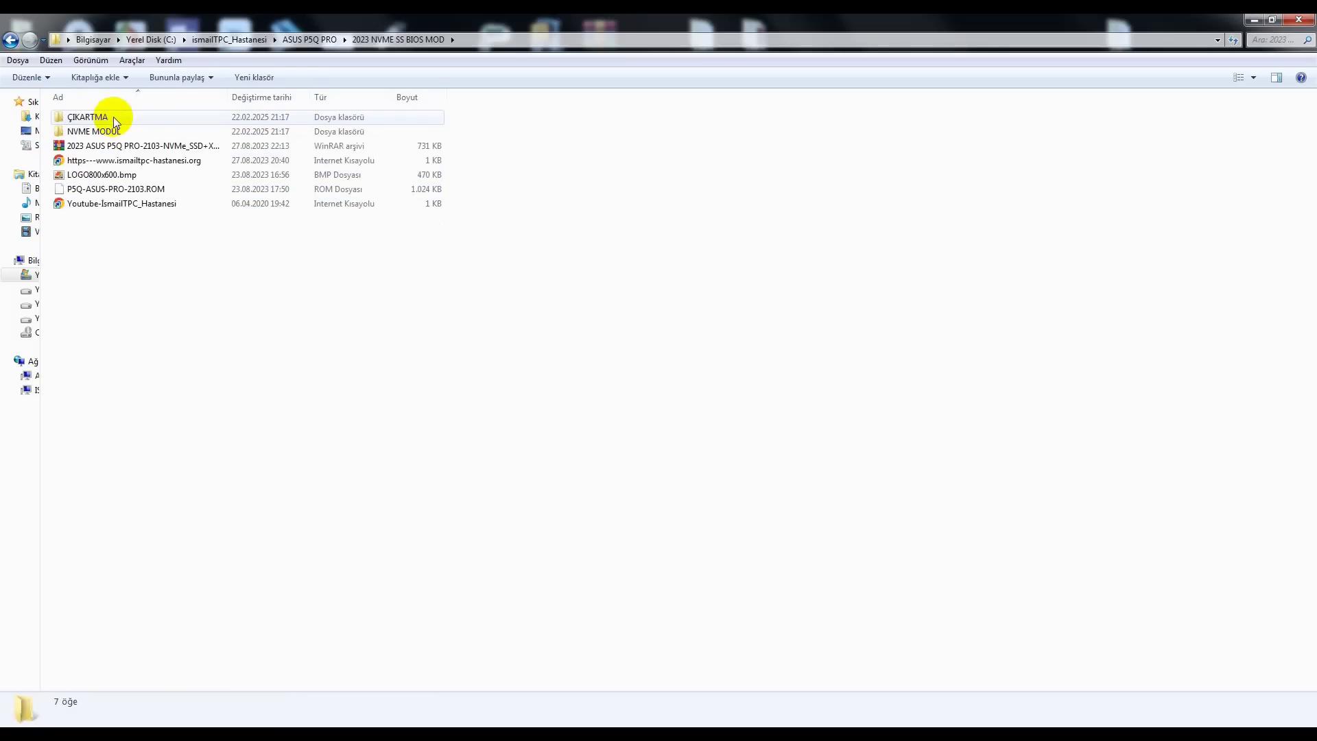
{"action": "left_click", "coordinate": [101, 193]}
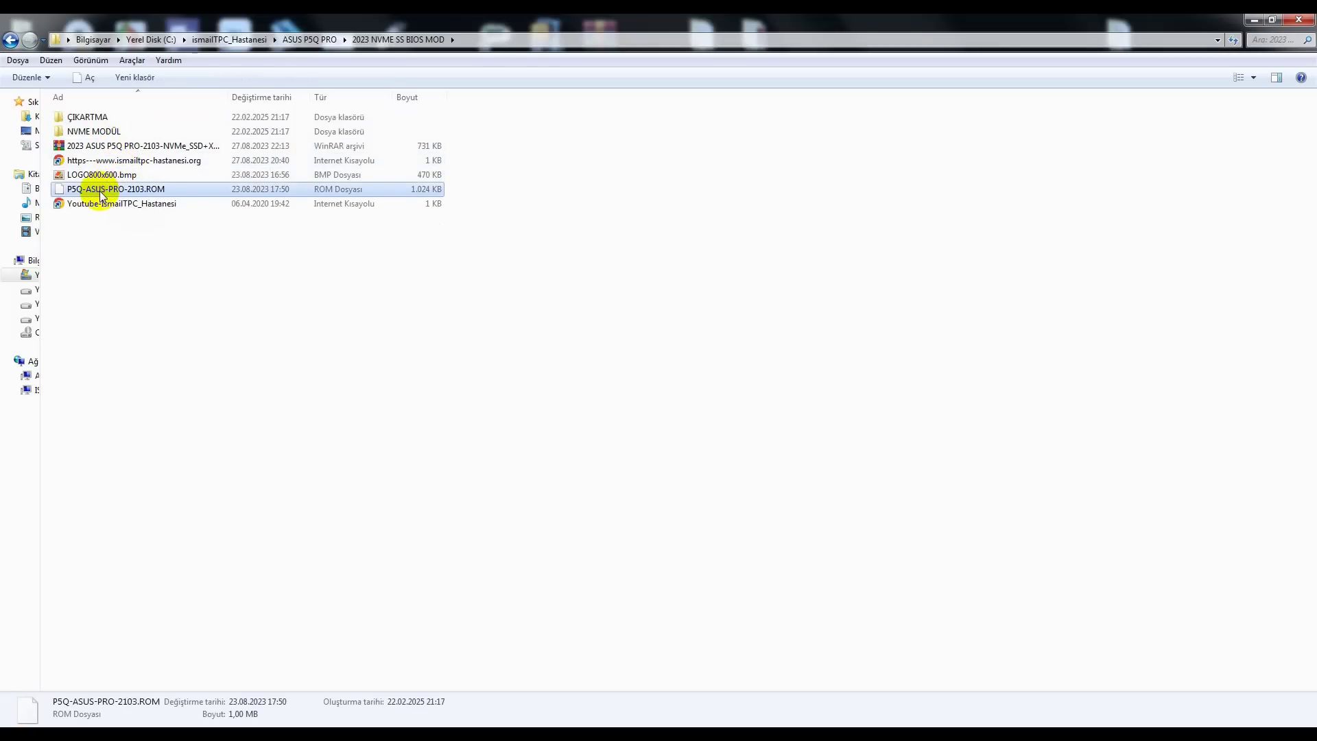
{"action": "double_click", "coordinate": [103, 176]}
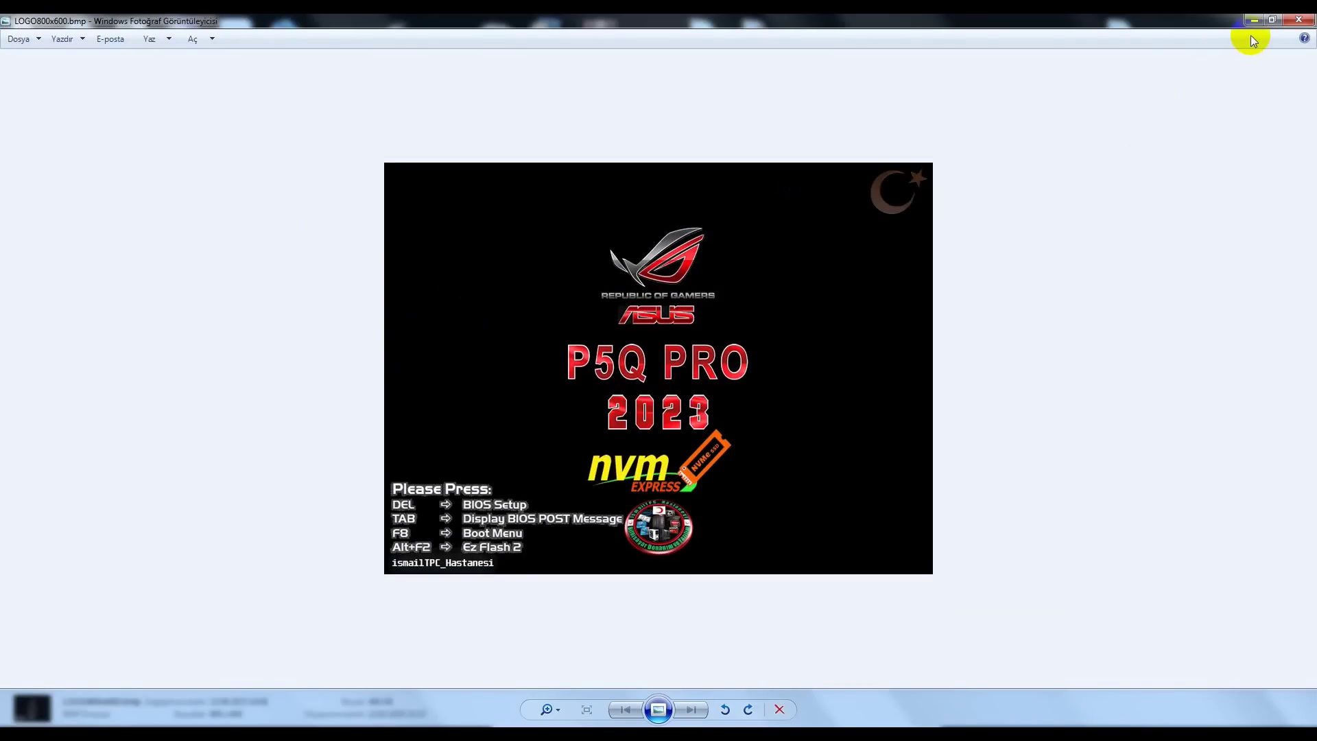
{"action": "left_click", "coordinate": [1298, 19]}
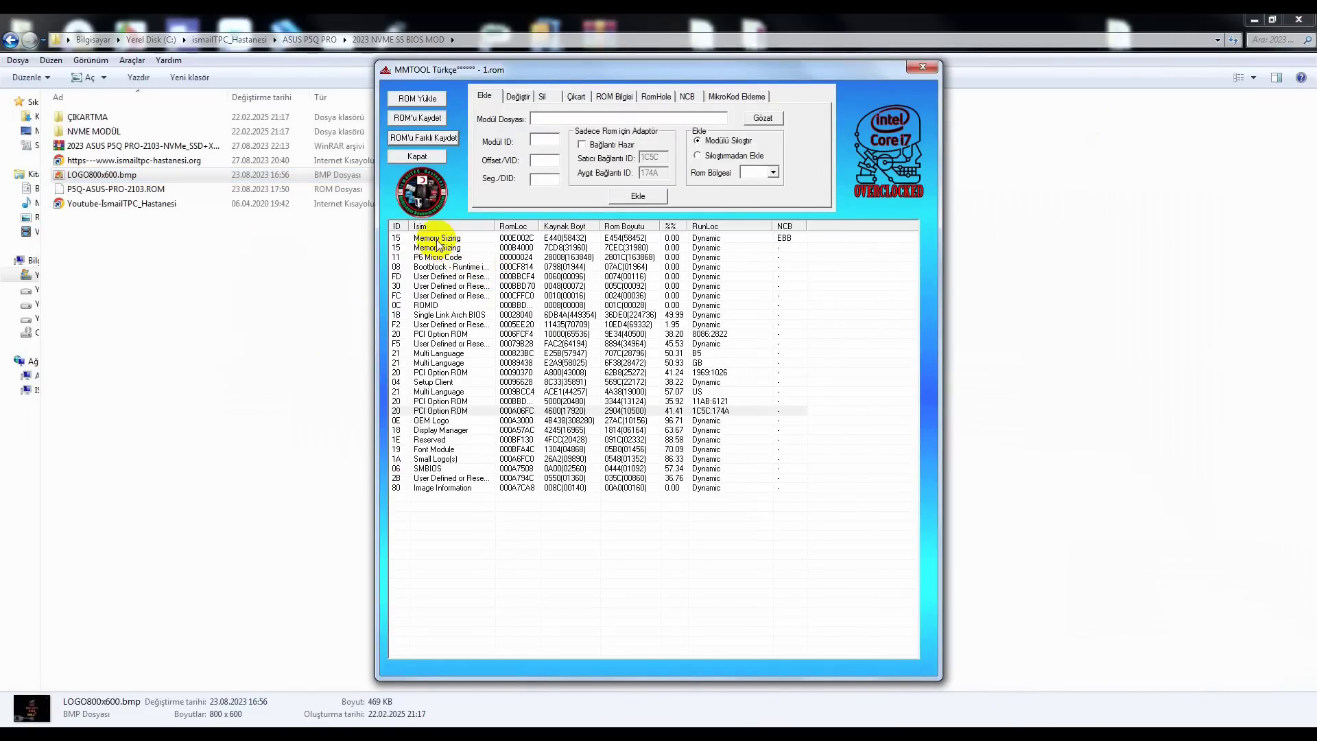
Step: Look through the BIOS modules from Memory Sizing down to F5 in MMTOOL, and go back to the ASUS P5Q PRO folder
{"action": "left_click", "coordinate": [438, 238]}
{"action": "left_click", "coordinate": [443, 247]}
{"action": "left_click", "coordinate": [446, 257]}
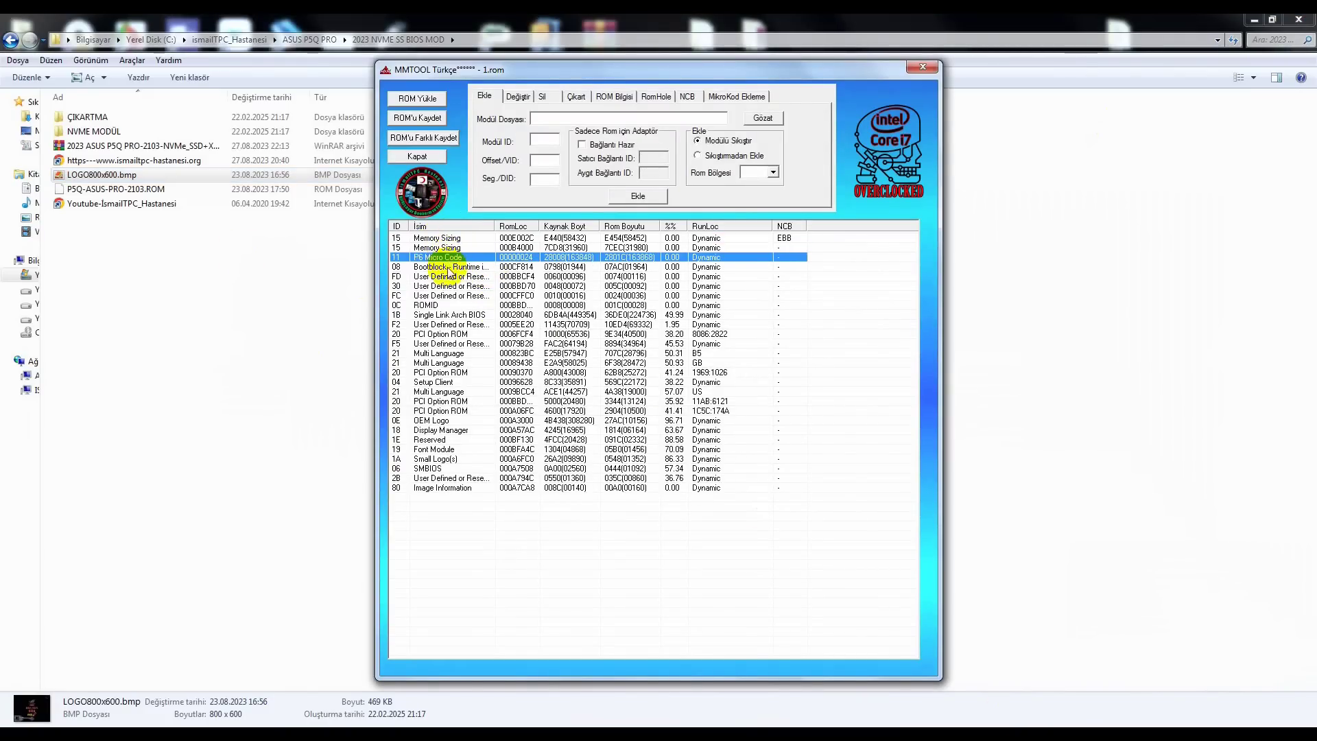
{"action": "left_click", "coordinate": [446, 276]}
{"action": "left_click", "coordinate": [445, 295]}
{"action": "left_click", "coordinate": [445, 325]}
{"action": "left_click", "coordinate": [446, 343]}
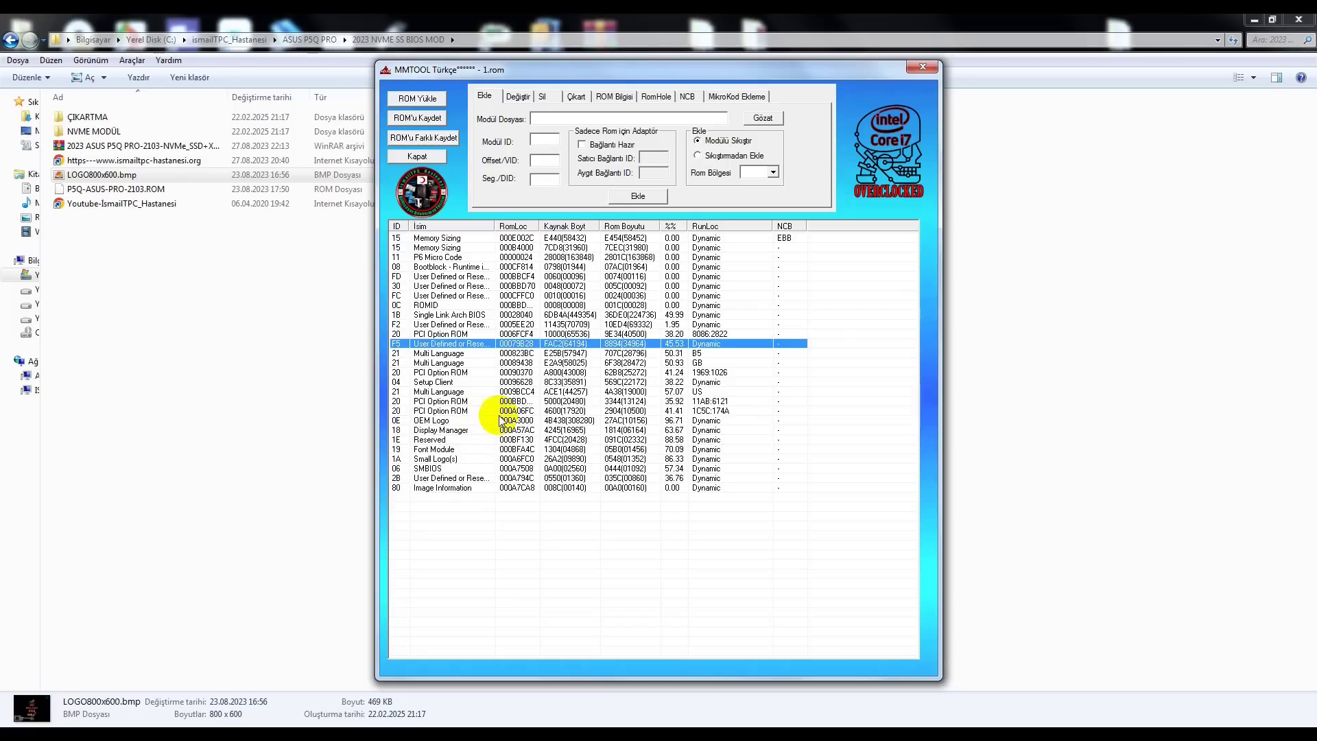
{"action": "left_click", "coordinate": [159, 265]}
{"action": "key", "text": "BackSpace"}
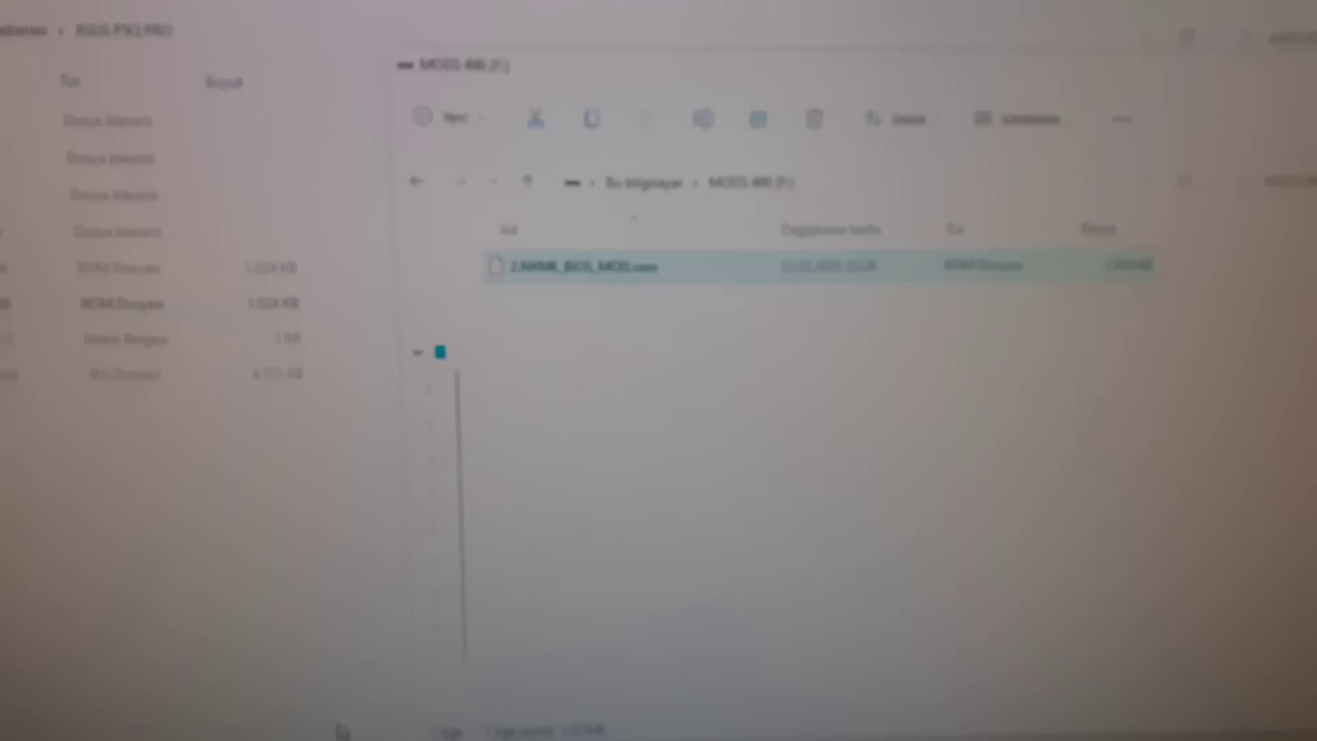
Step: Examine the options for the 1st Boot Device under Boot Device Priority in the BIOS setup, leaving the setting as is
{"action": "key", "text": "super"}
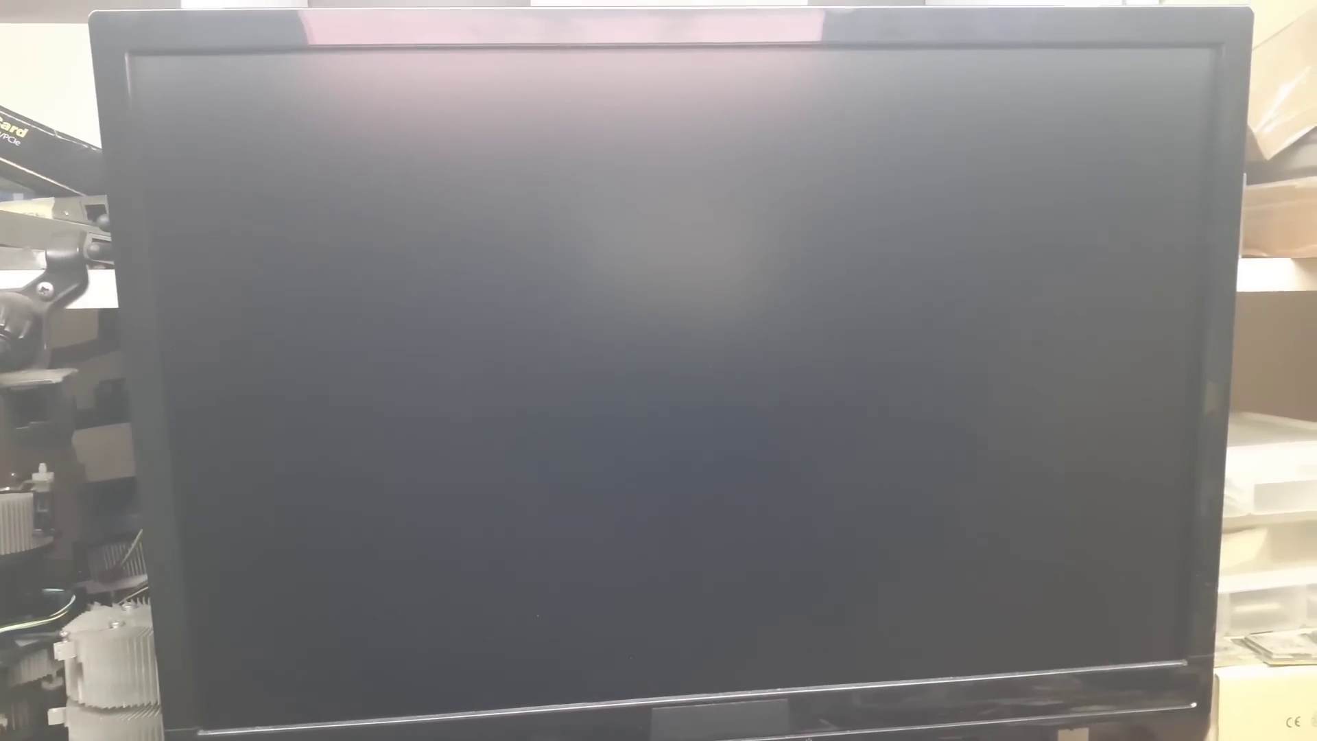
{"action": "key", "text": "Right"}
{"action": "key", "text": "Right"}
{"action": "key", "text": "Right"}
{"action": "key", "text": "Right"}
{"action": "key", "text": "Return"}
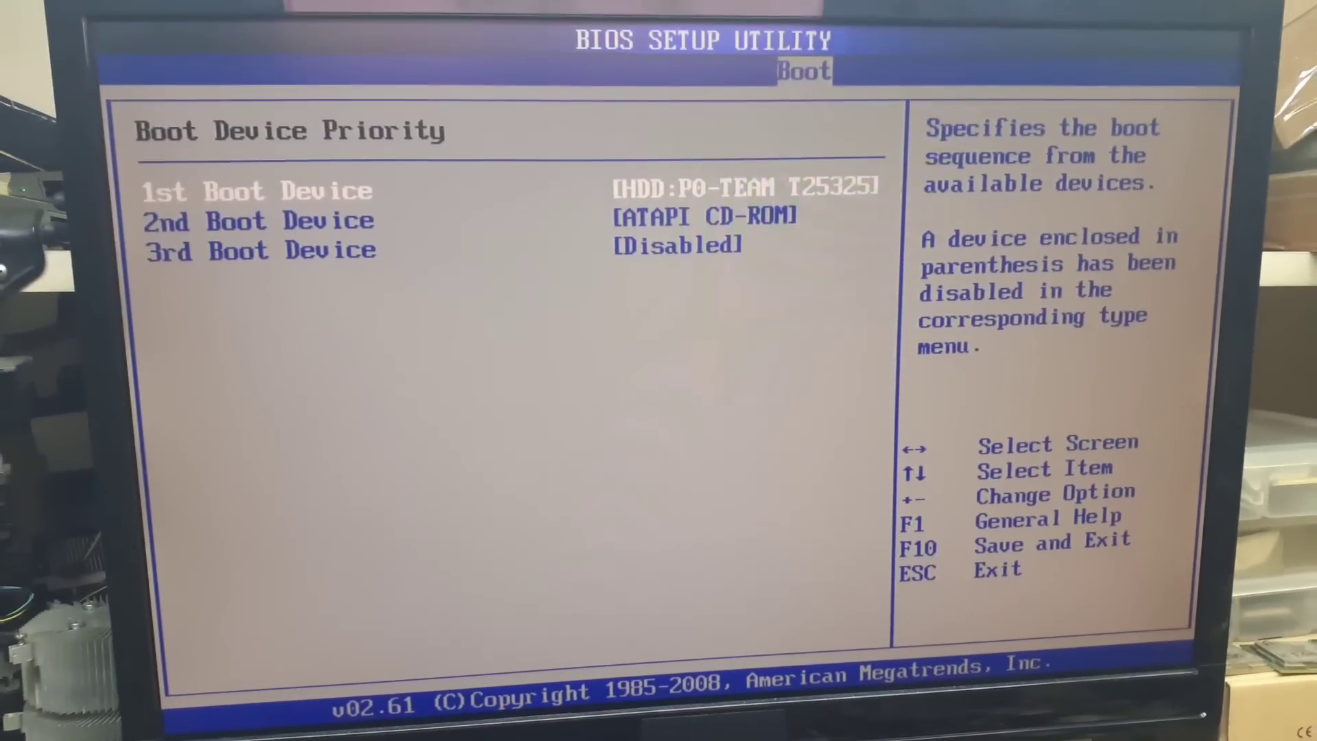
{"action": "key", "text": "Return"}
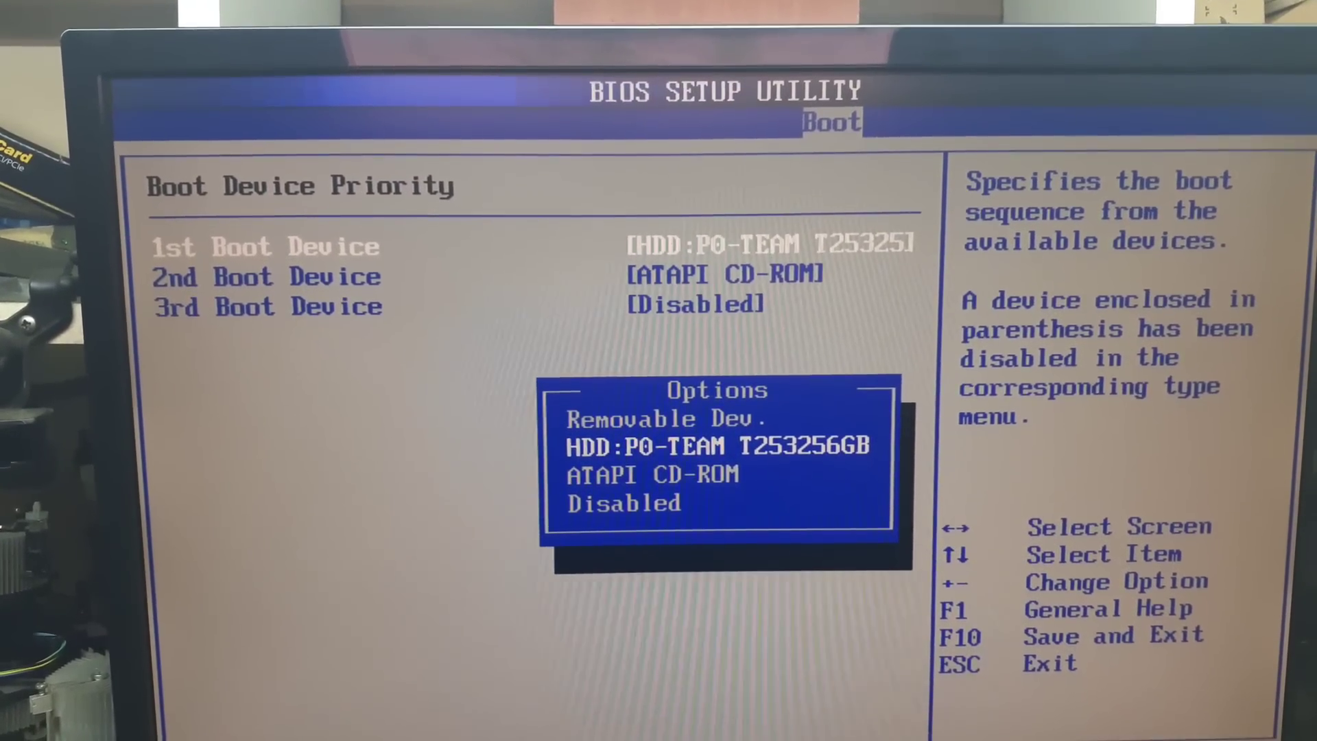
{"action": "key", "text": "Escape"}
{"action": "key", "text": "Escape"}
Step: Launch the ASUS EZ Flash 2 utility from the BIOS setup
{"action": "key", "text": "Right"}
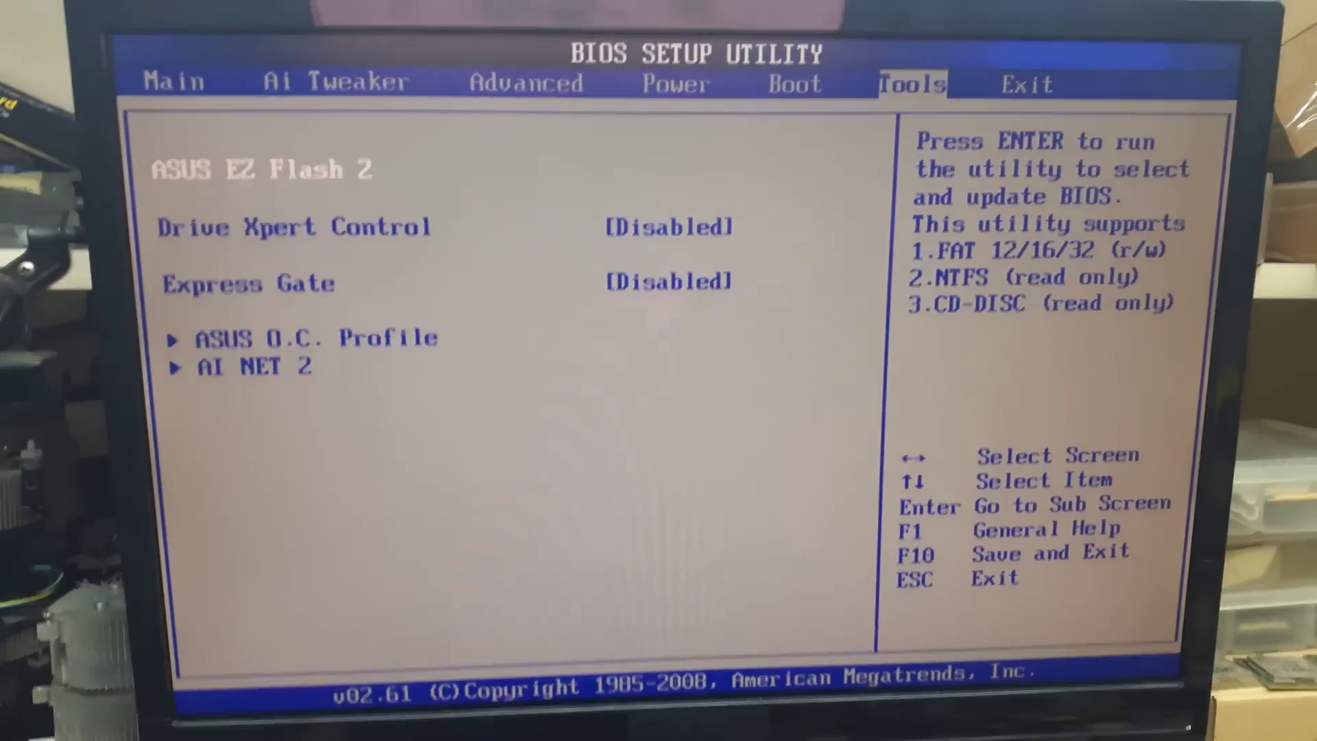
{"action": "key", "text": "Return"}
{"action": "key", "text": "Return"}
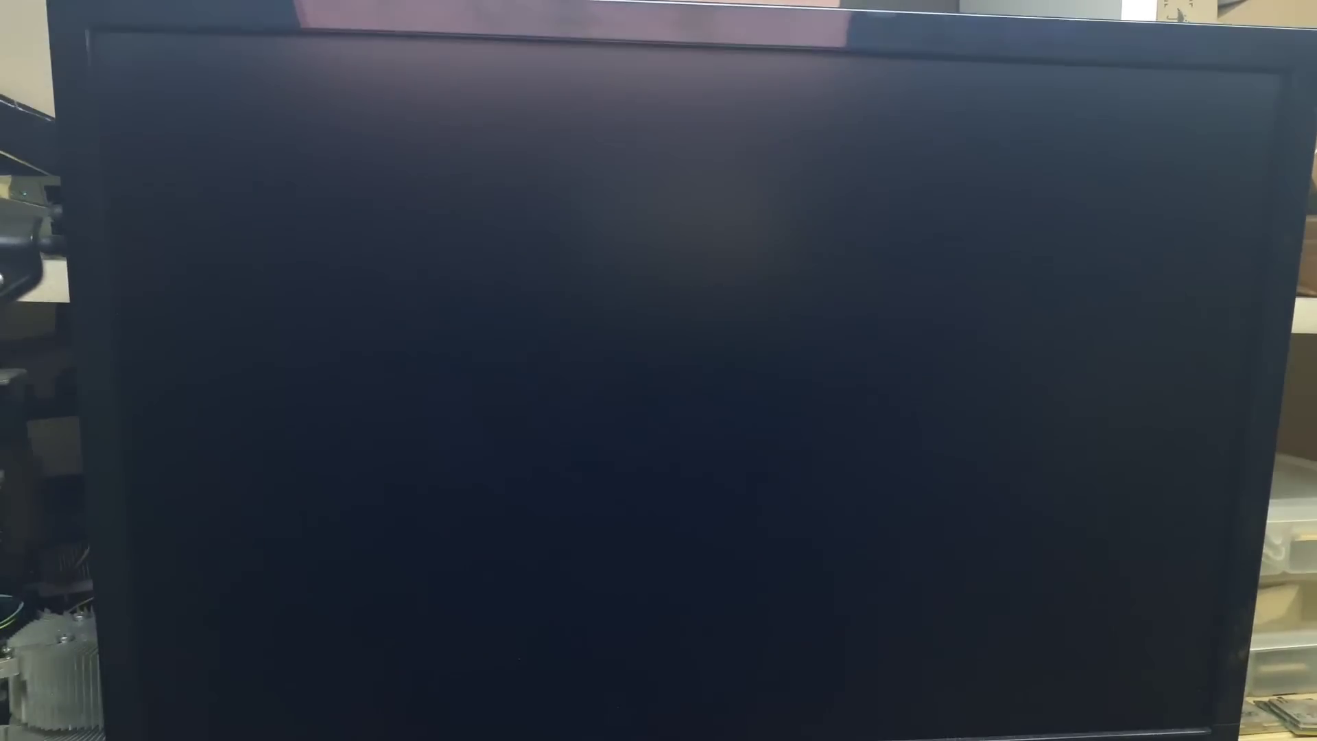